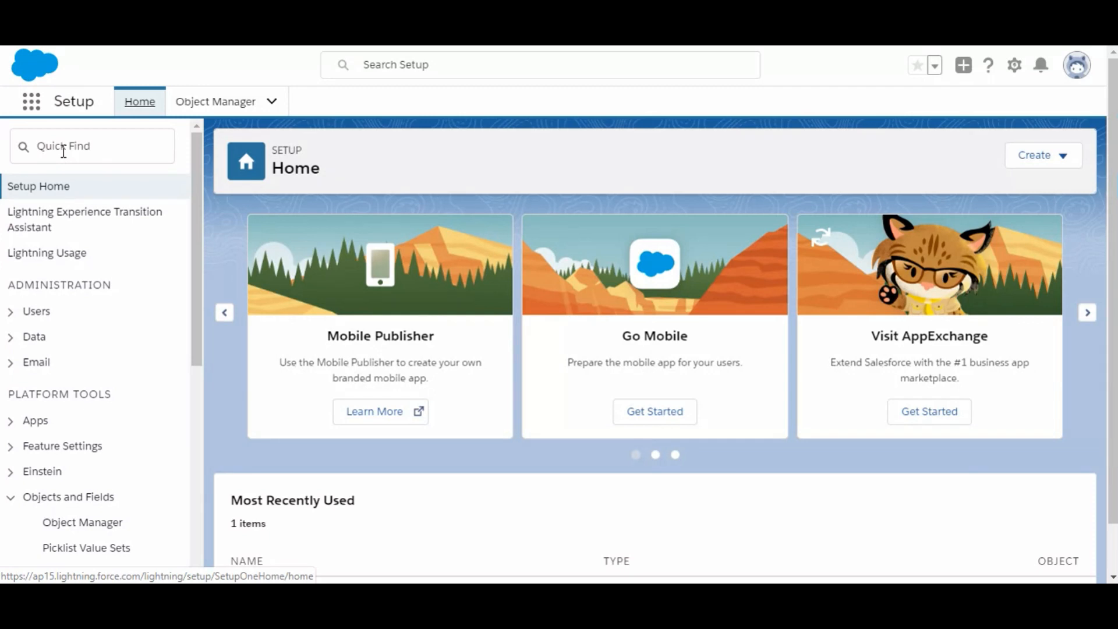
# Find the Language Settings page in Setup with the term "language" and review its end-user and platform-only language options.
pyautogui.click(63, 151)
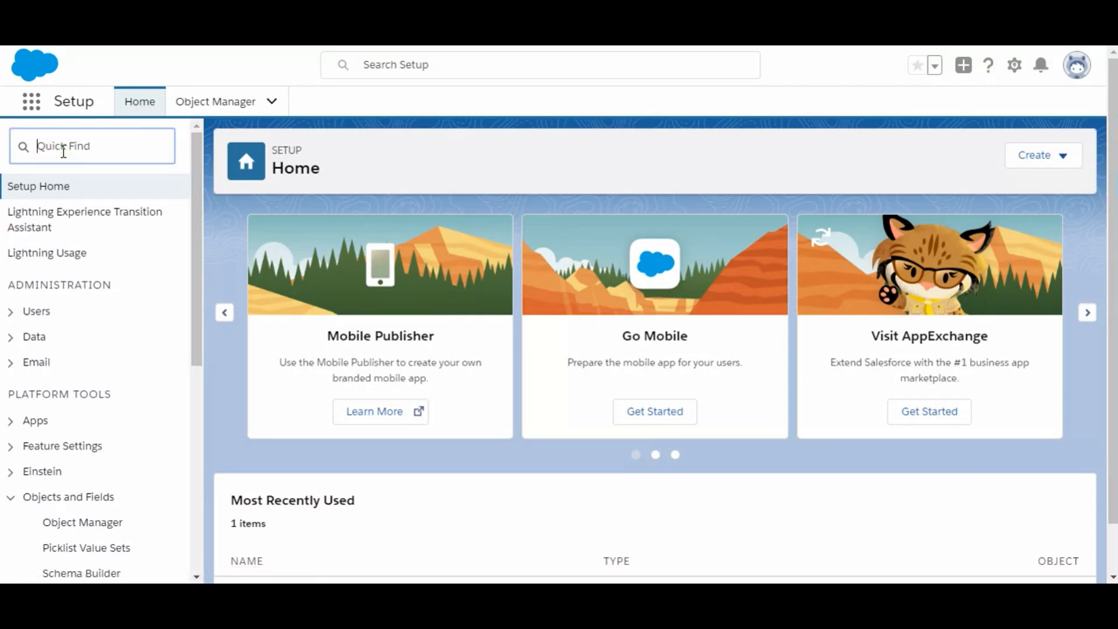
pyautogui.write('language')
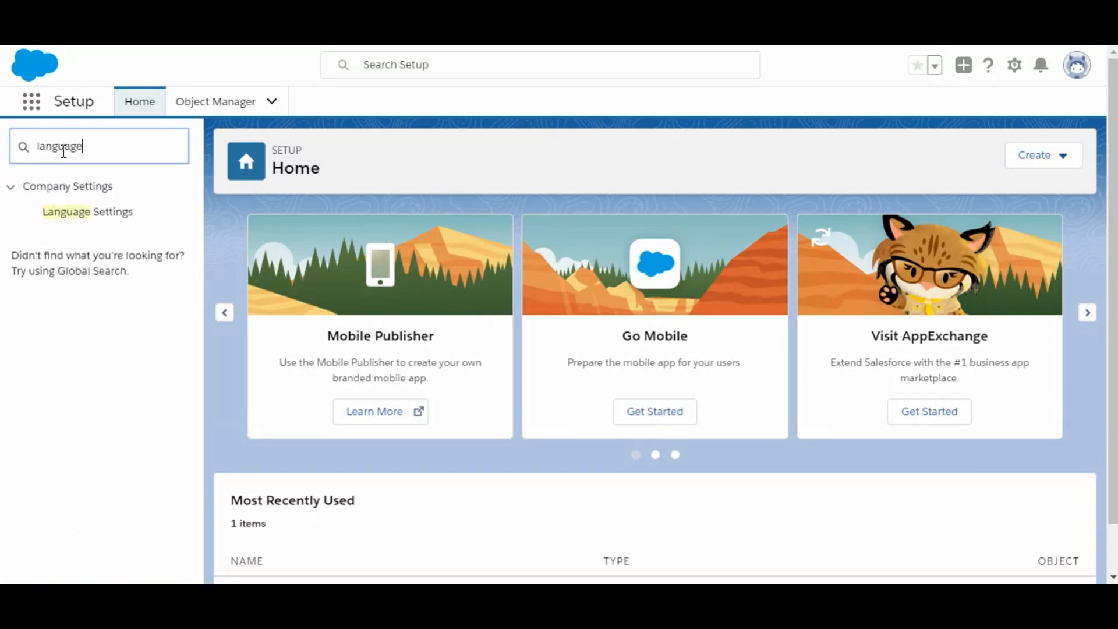
pyautogui.click(70, 213)
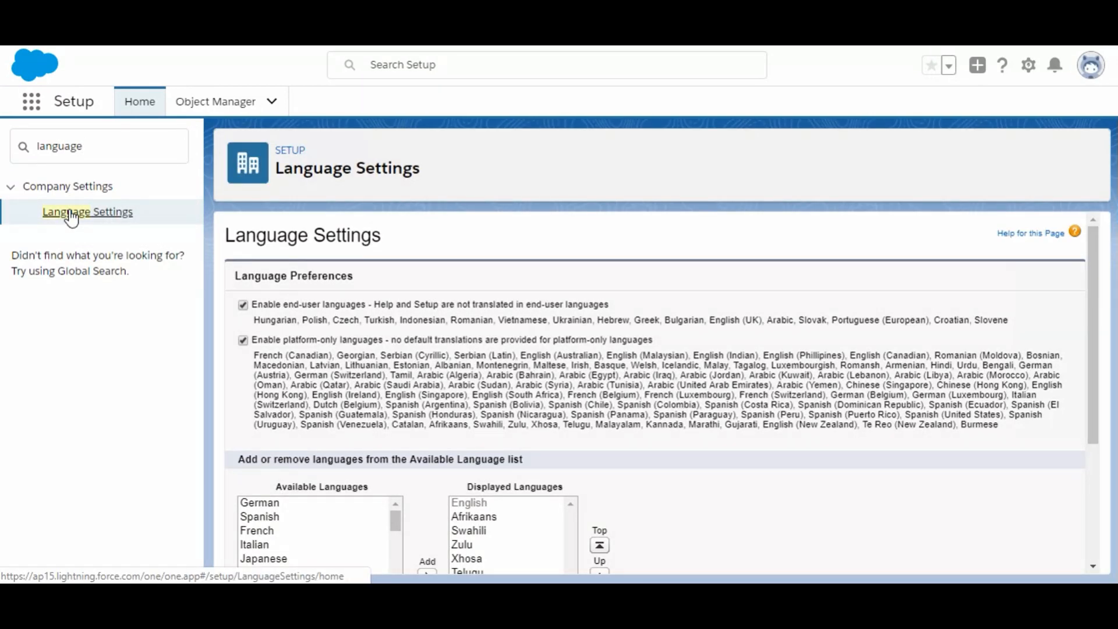
pyautogui.scroll(-2, 349, 466)
pyautogui.scroll(2, 319, 400)
pyautogui.moveTo(252, 304); pyautogui.dragTo(352, 313)
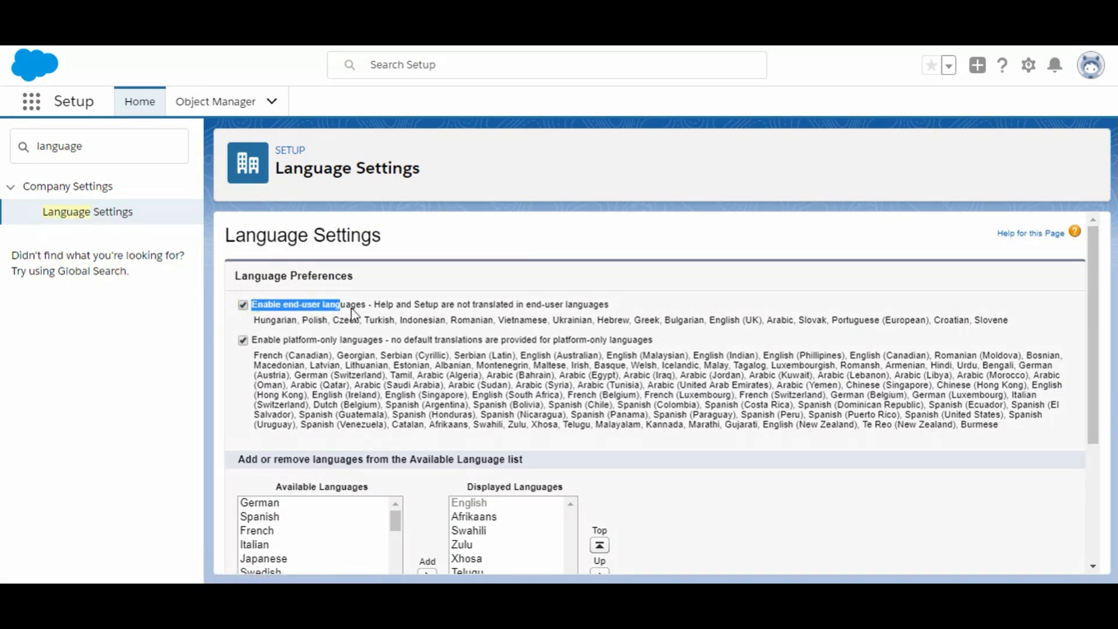
pyautogui.moveTo(281, 340); pyautogui.dragTo(368, 343)
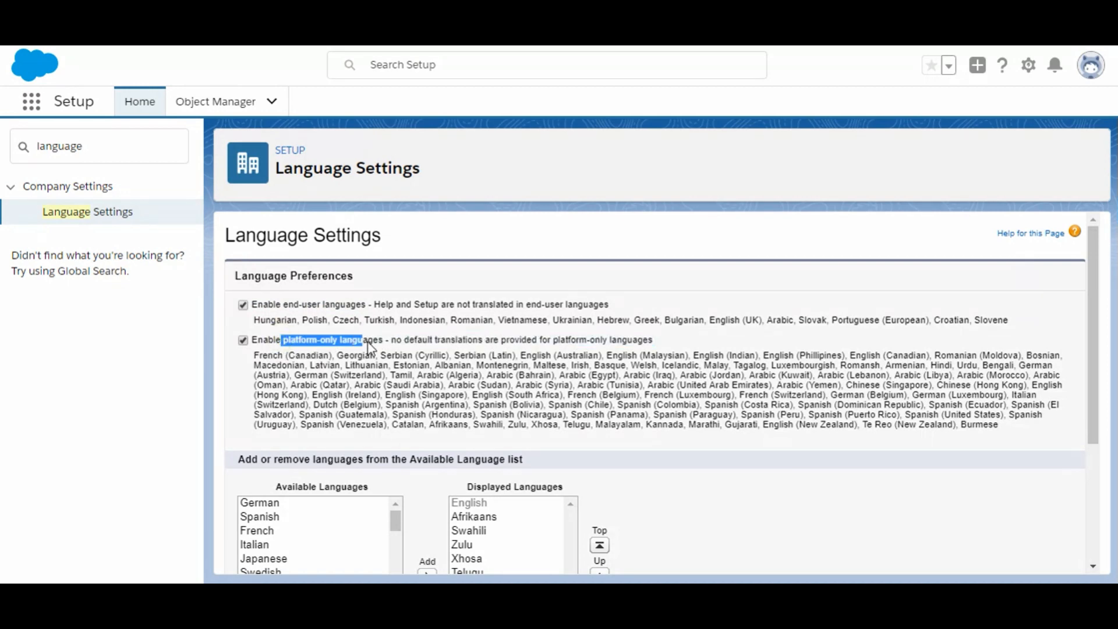
pyautogui.scroll(-4, 379, 343)
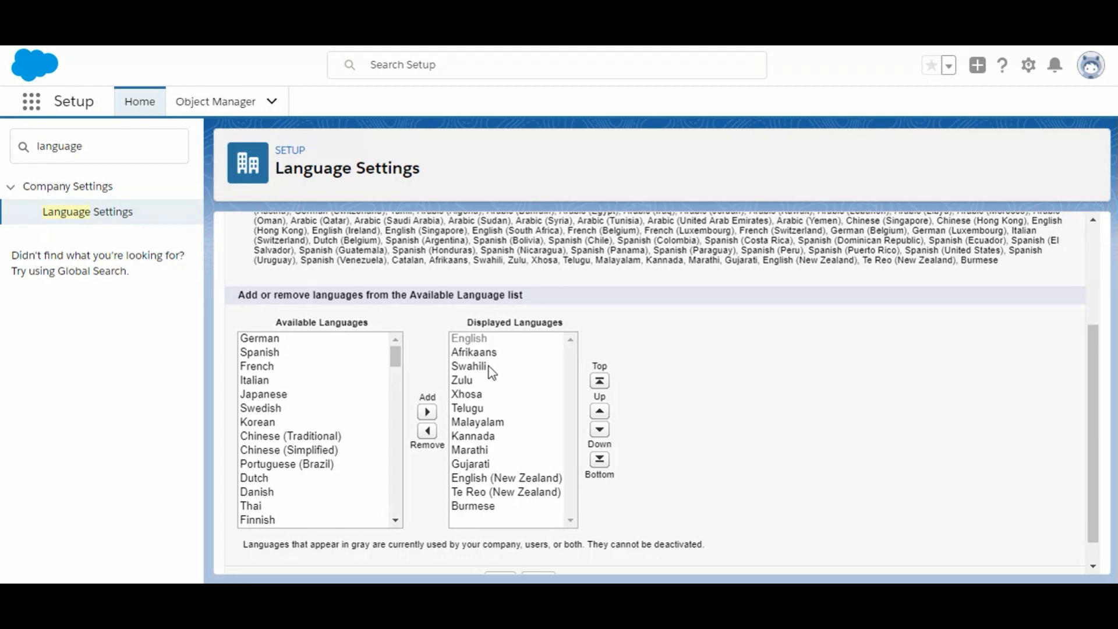
pyautogui.scroll(2, 488, 366)
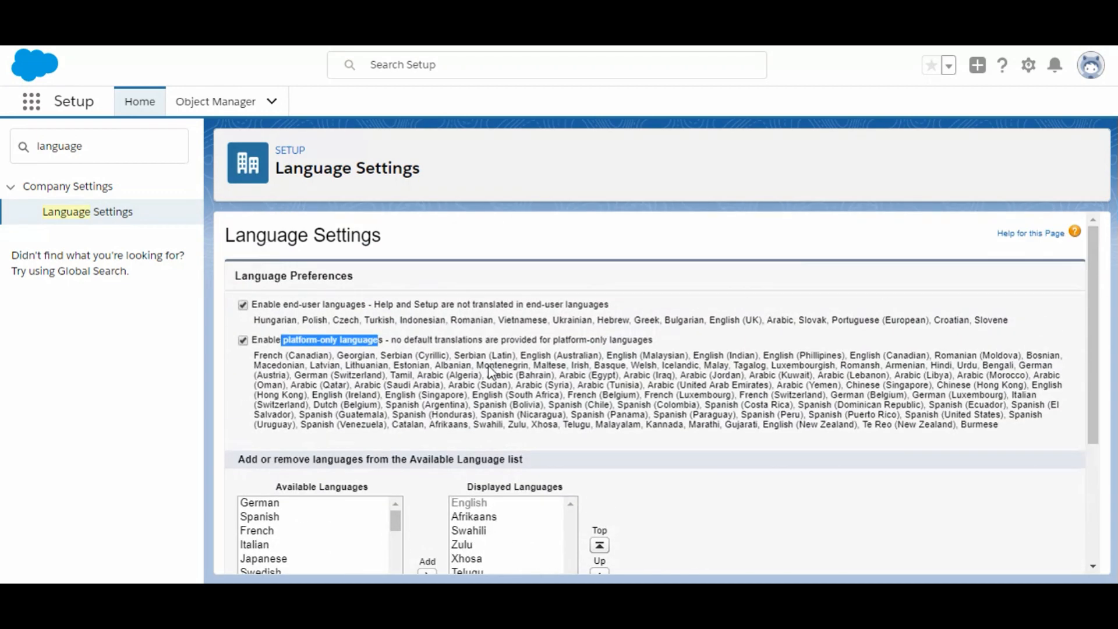
# Remove all removable languages from the Displayed Languages list, from Afrikaans through Burmese.
pyautogui.scroll(-3, 488, 365)
pyautogui.click(487, 365)
pyautogui.hotkey('ctrl', 'a')
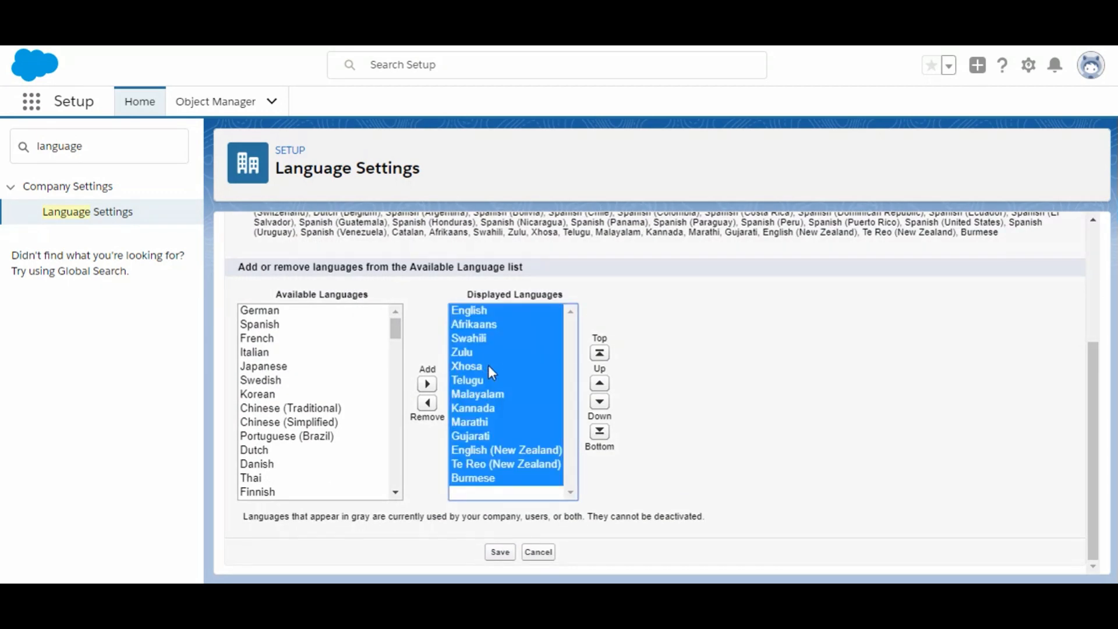
pyautogui.click(426, 403)
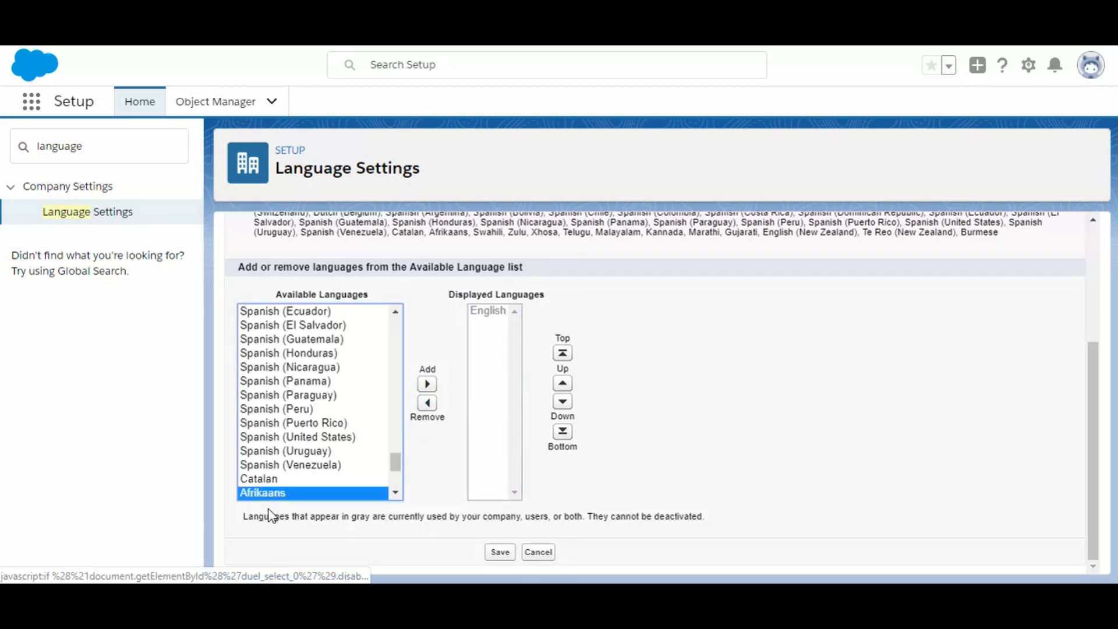
# Add French to the Displayed Languages and save the language settings.
pyautogui.scroll(10, 260, 465)
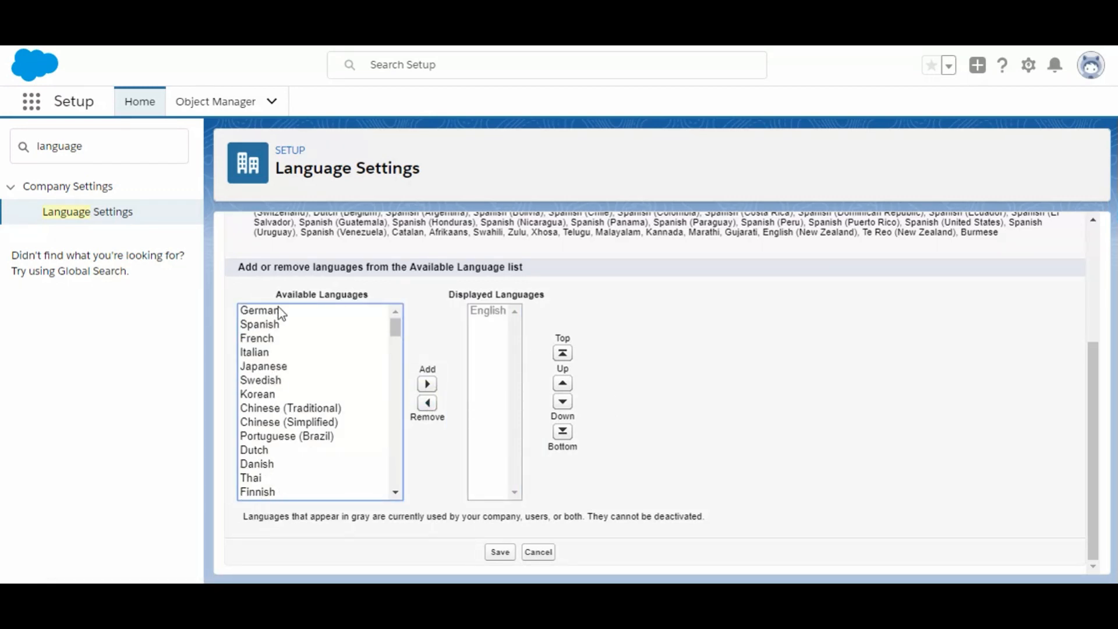
pyautogui.click(275, 337)
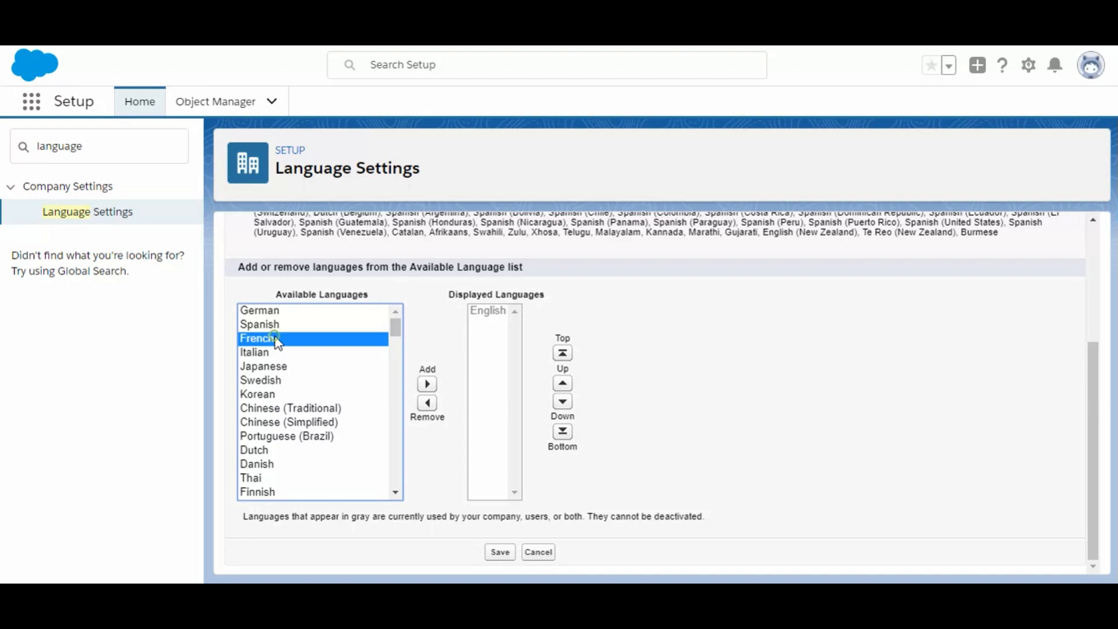
pyautogui.click(427, 383)
pyautogui.click(498, 553)
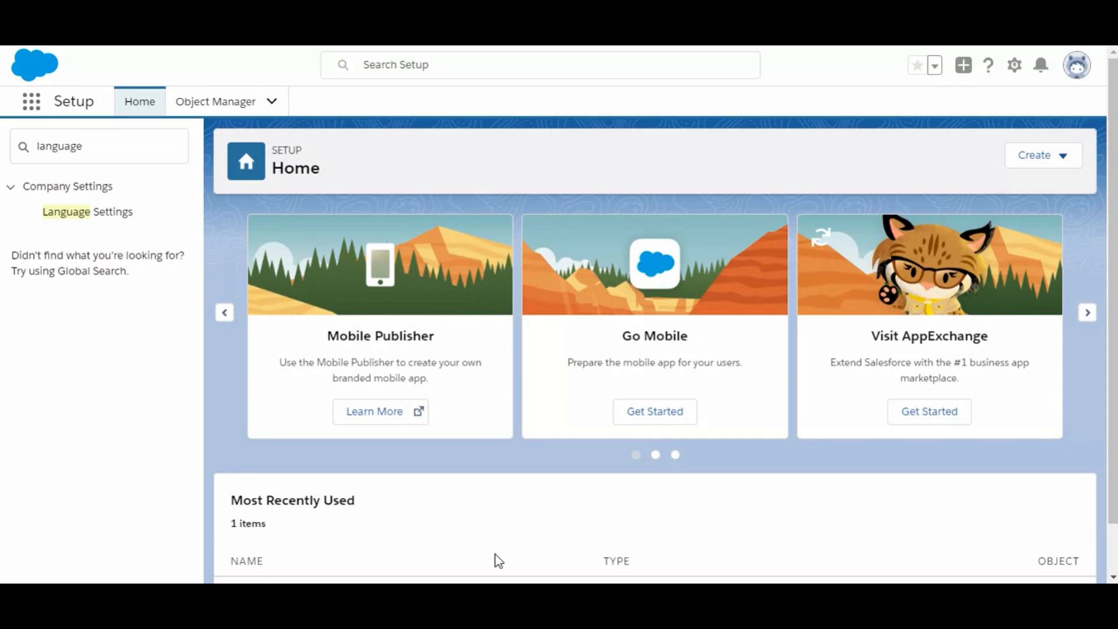
# Replace the Setup search term with "translation" and open the Translation Settings page.
pyautogui.click(91, 146)
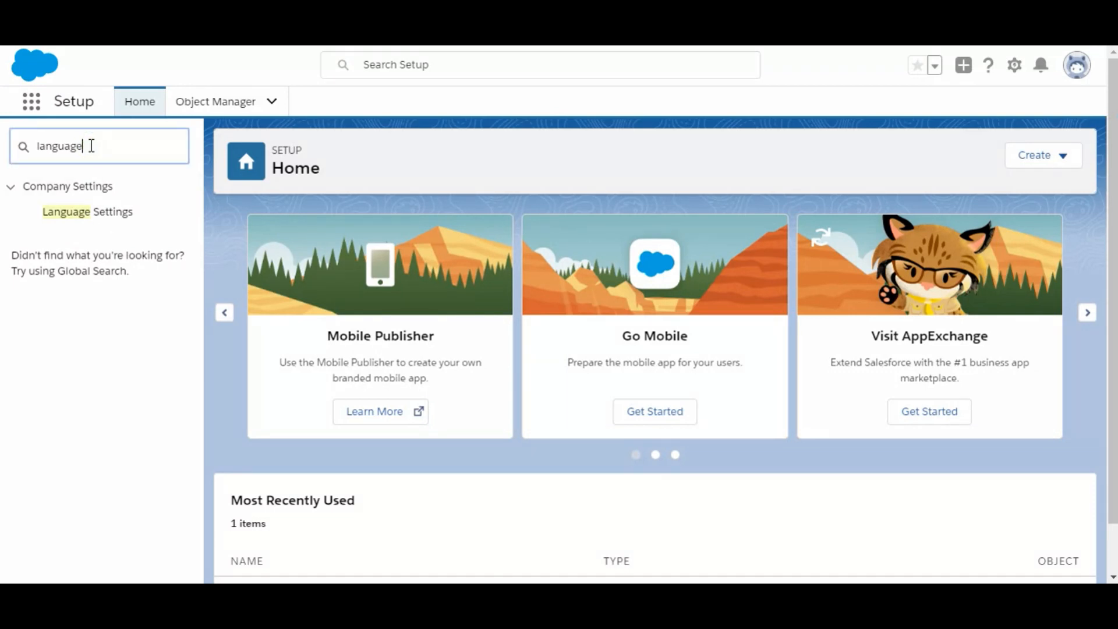
pyautogui.press('BackSpace')
pyautogui.press('BackSpace')
pyautogui.press('BackSpace')
pyautogui.press('BackSpace')
pyautogui.press('BackSpace')
pyautogui.press('BackSpace')
pyautogui.press('BackSpace')
pyautogui.press('BackSpace')
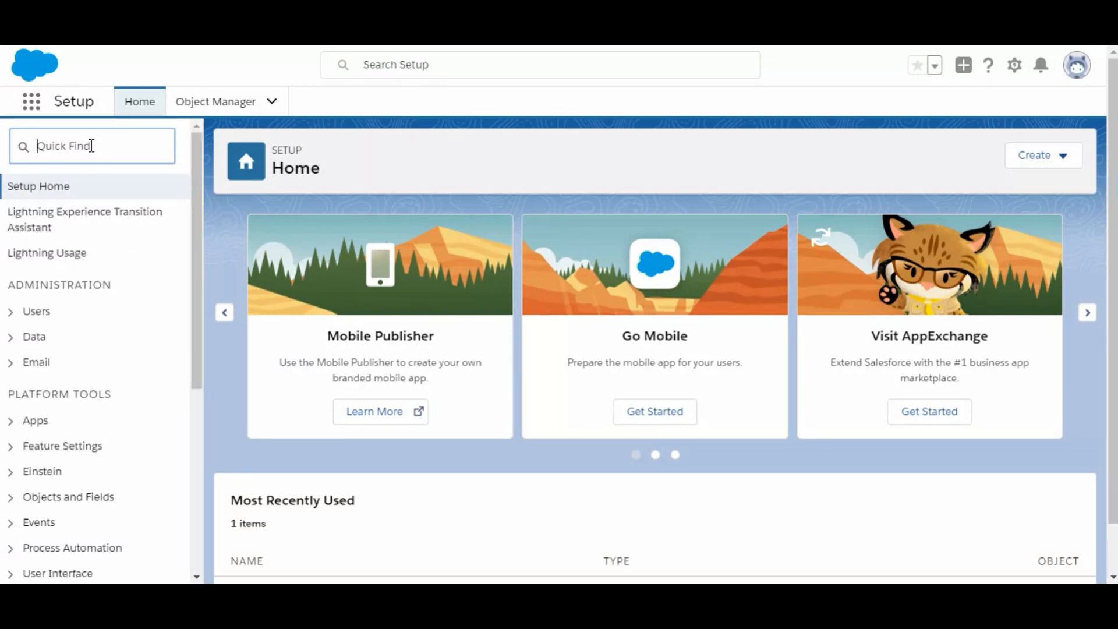
pyautogui.write('trans')
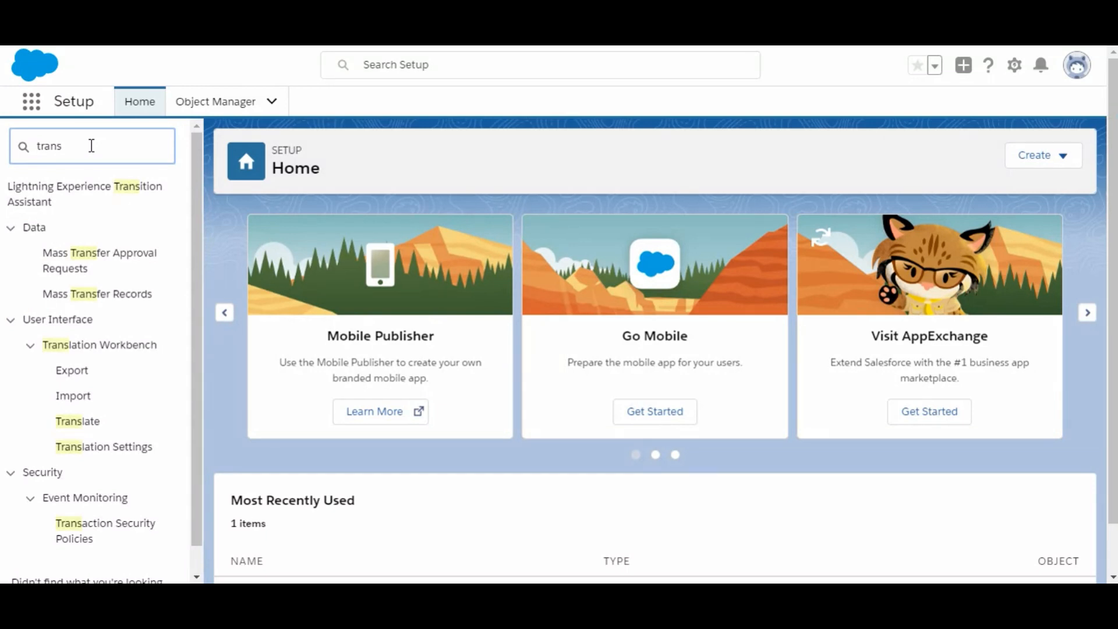
pyautogui.write('lation')
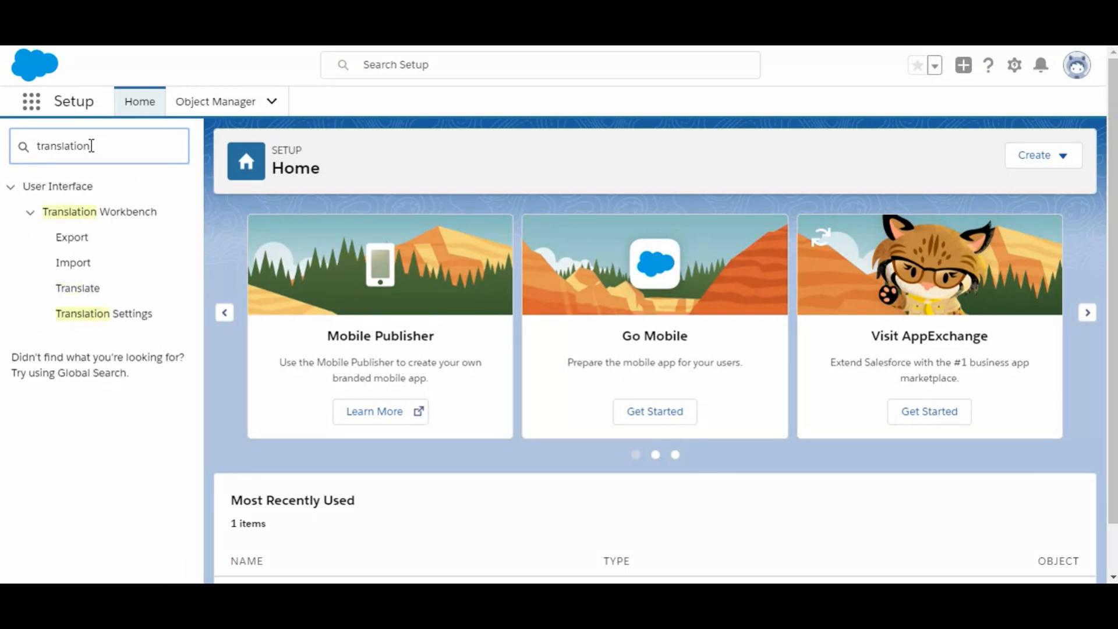
pyautogui.click(76, 319)
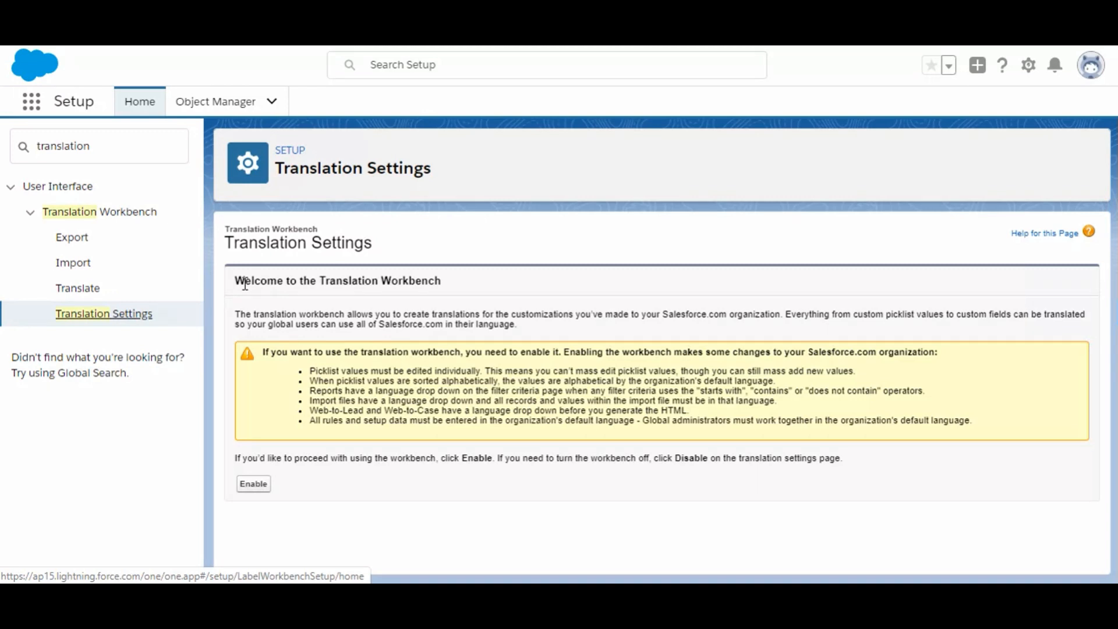
# Review the Translation Workbench welcome section and enable the workbench for the organization.
pyautogui.moveTo(236, 282); pyautogui.dragTo(472, 288)
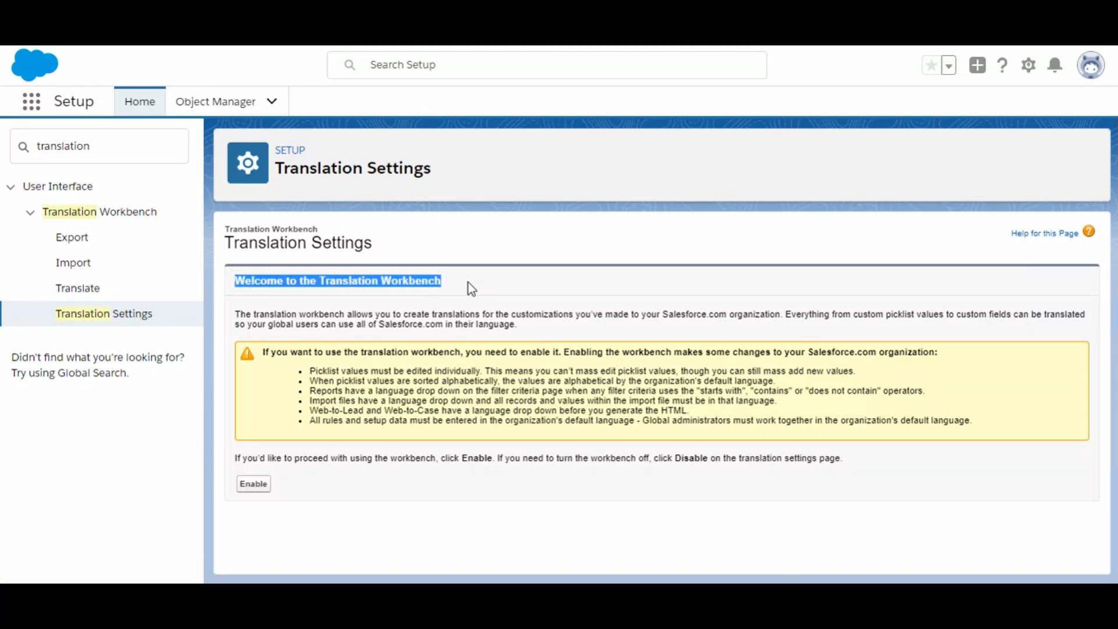
pyautogui.click(470, 288)
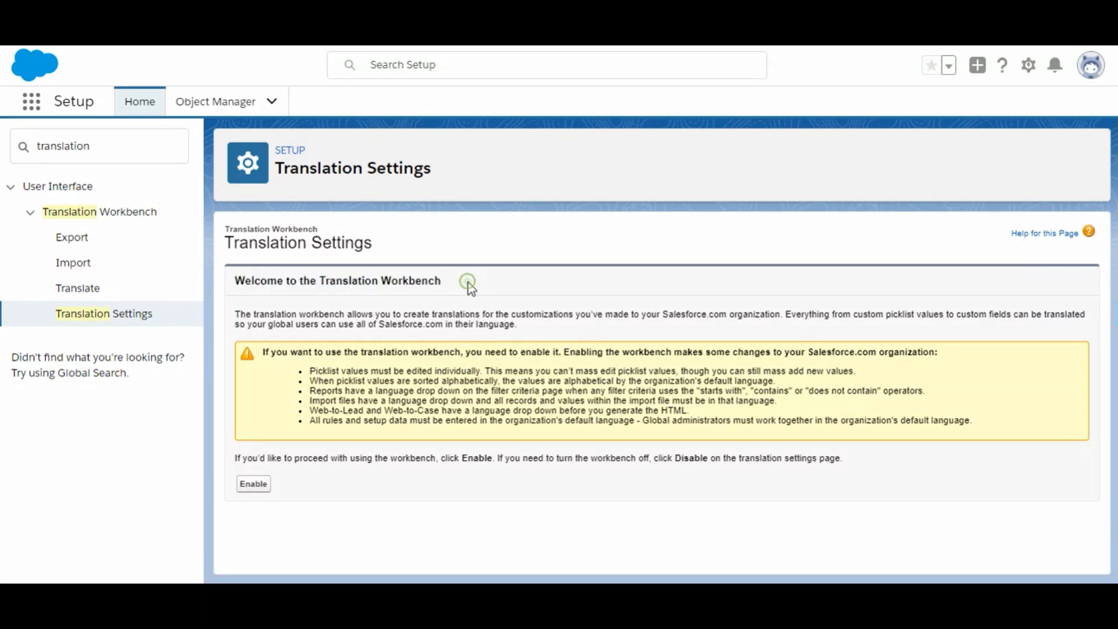
pyautogui.click(254, 488)
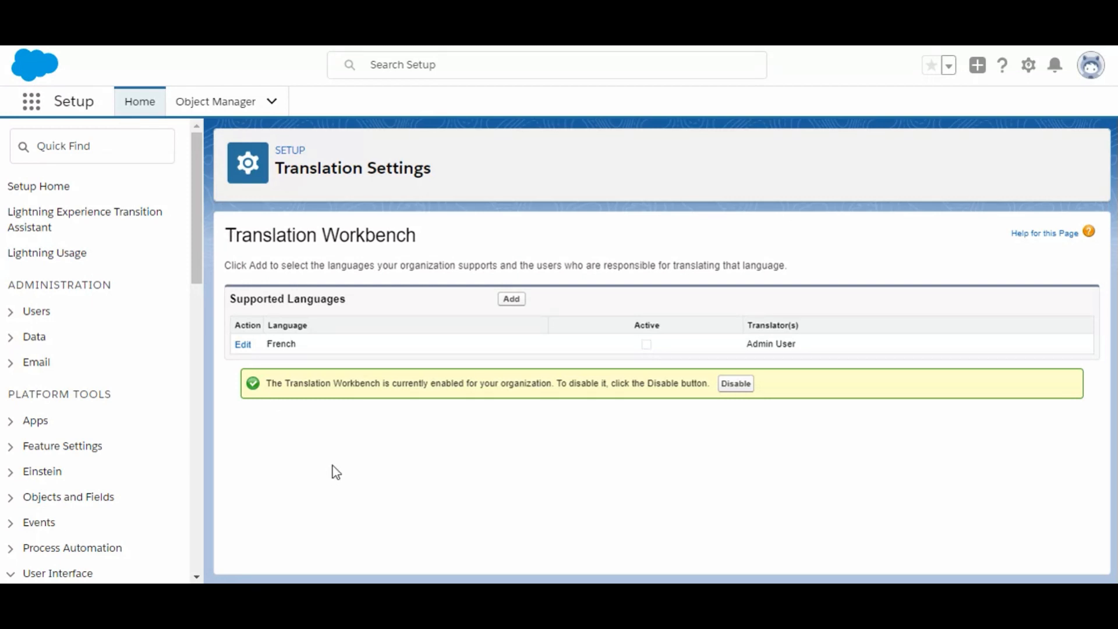
# Add Spanish as an active supported language in the Translation Workbench with Admin User as its translator, and save it.
pyautogui.click(508, 302)
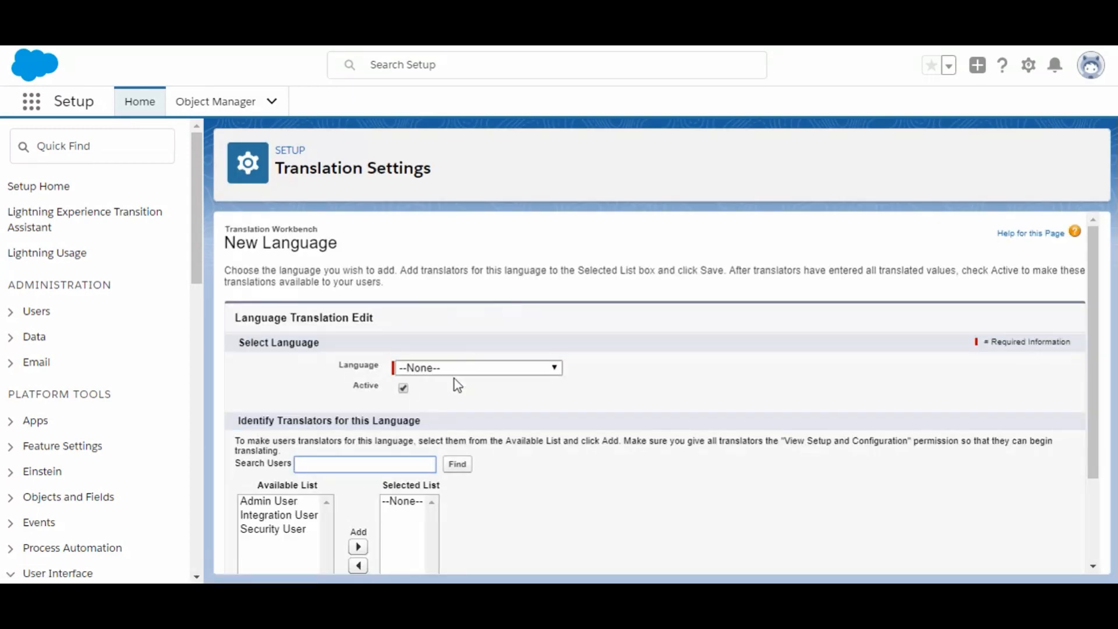
pyautogui.click(435, 371)
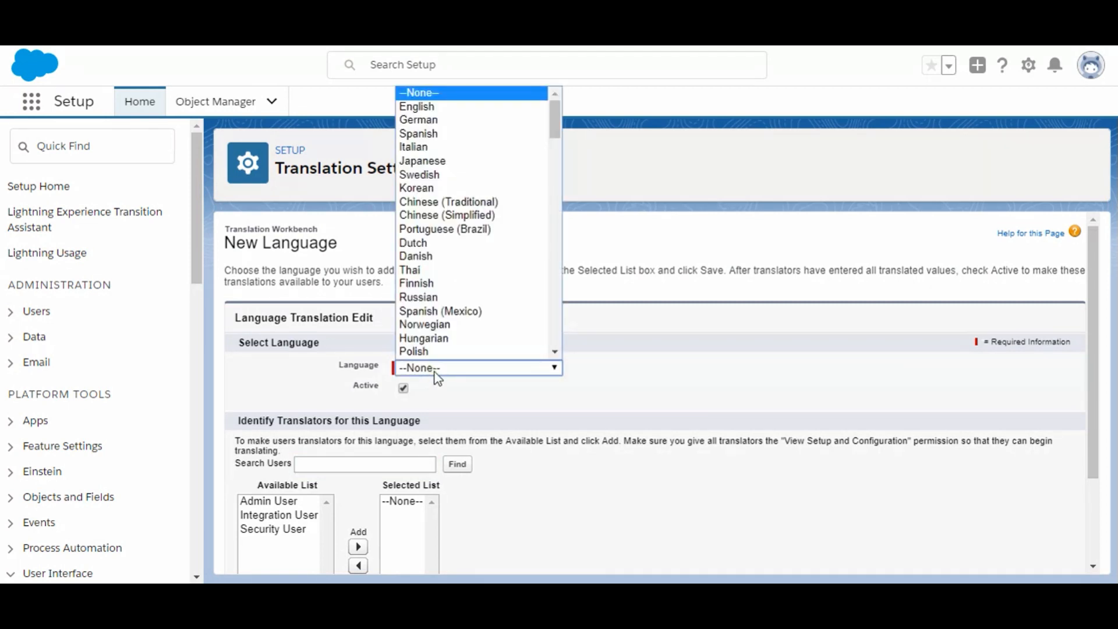
pyautogui.click(434, 372)
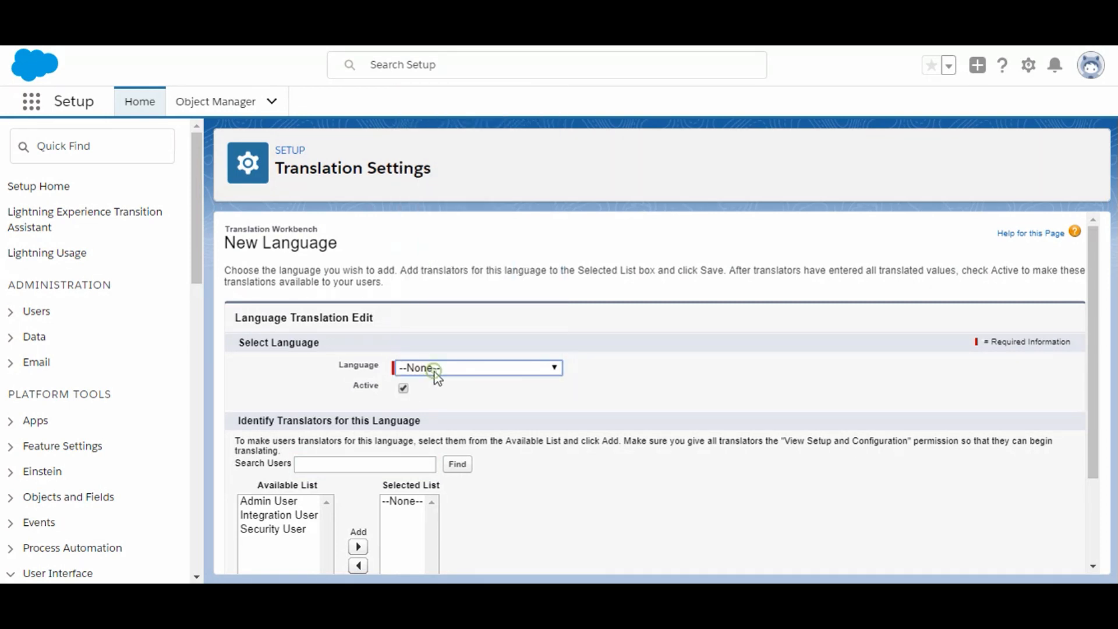
pyautogui.click(434, 372)
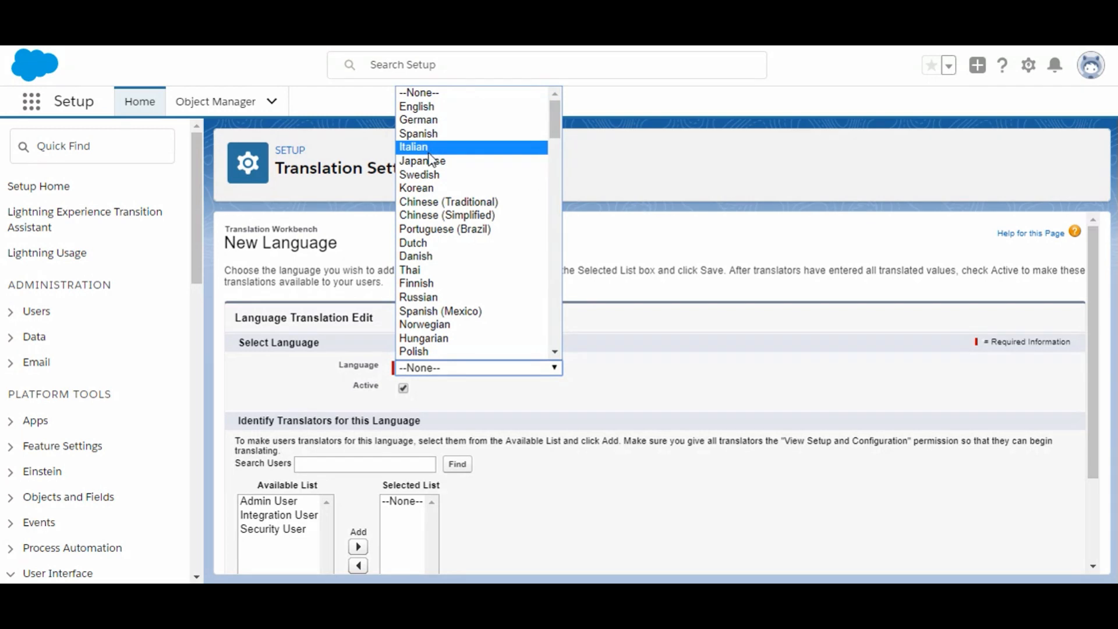
pyautogui.click(423, 134)
pyautogui.scroll(-2, 393, 298)
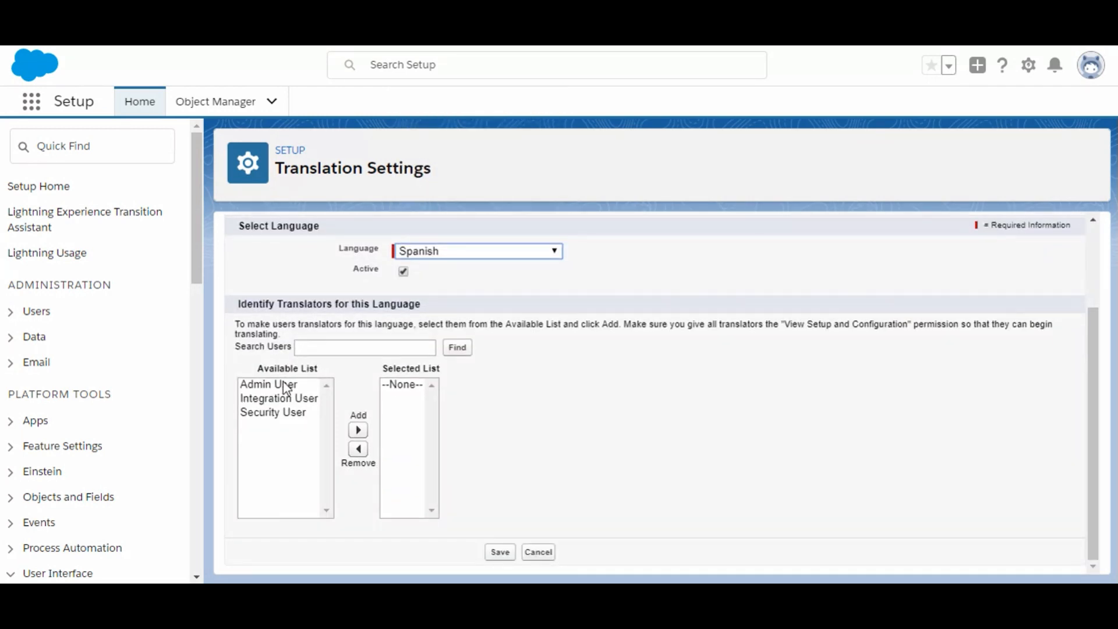
pyautogui.click(286, 386)
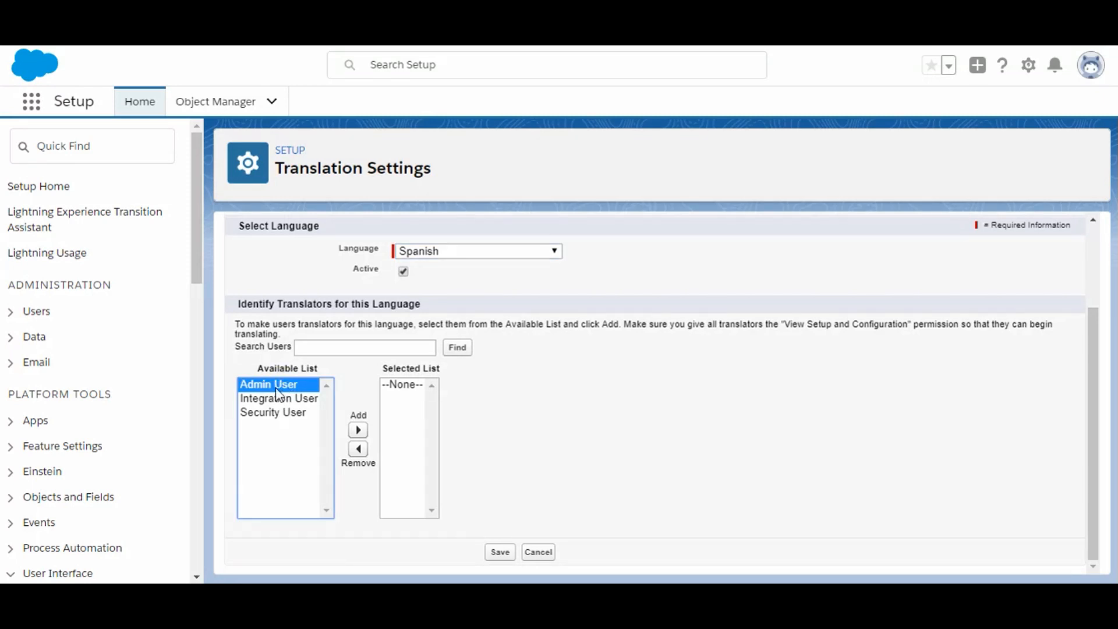
pyautogui.click(358, 430)
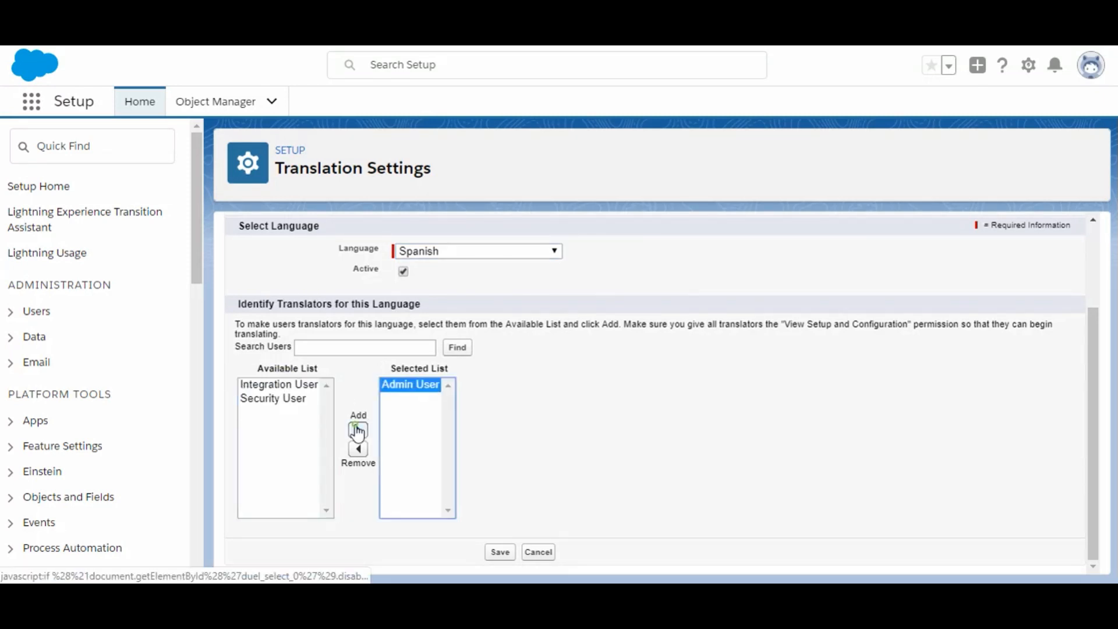
pyautogui.click(497, 553)
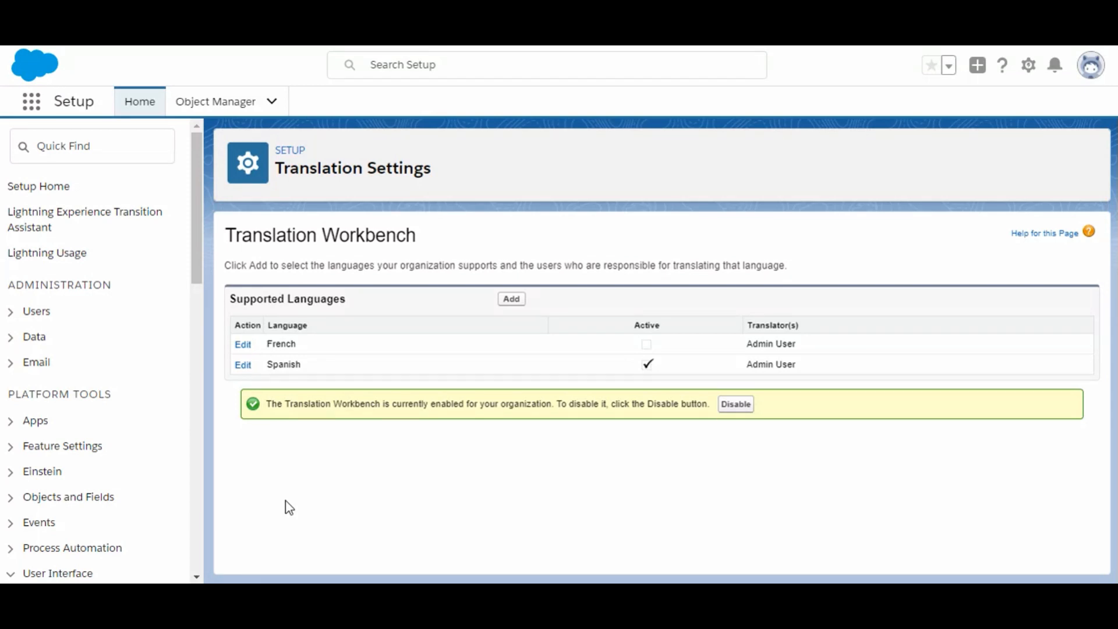
# Edit the French entry in the supported languages, make it active and save it.
pyautogui.moveTo(268, 344); pyautogui.dragTo(299, 346)
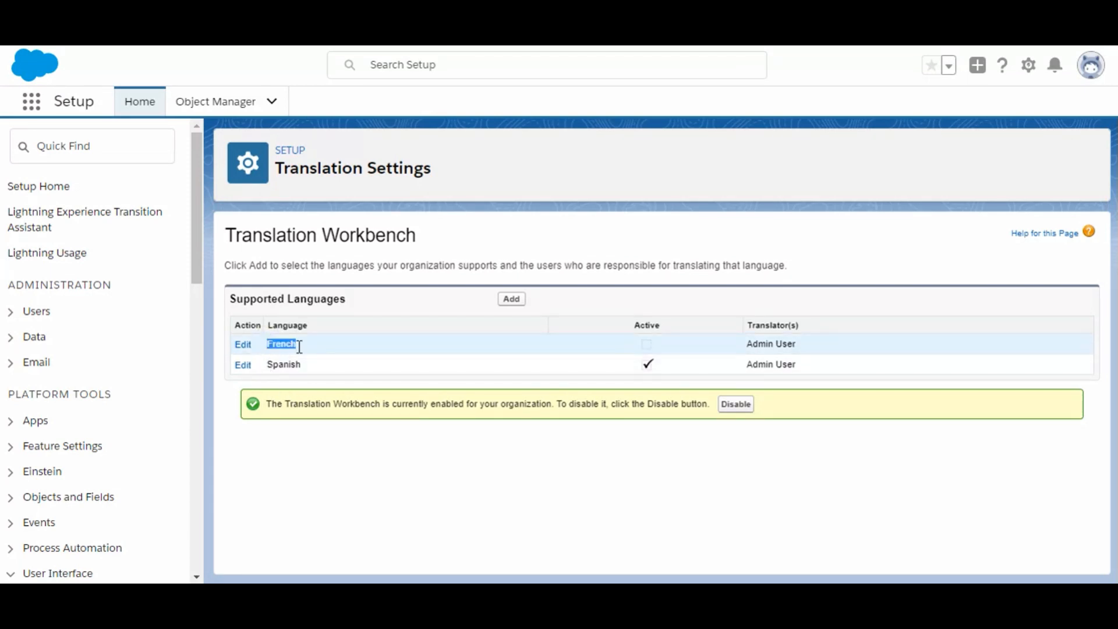
pyautogui.click(300, 351)
pyautogui.click(236, 344)
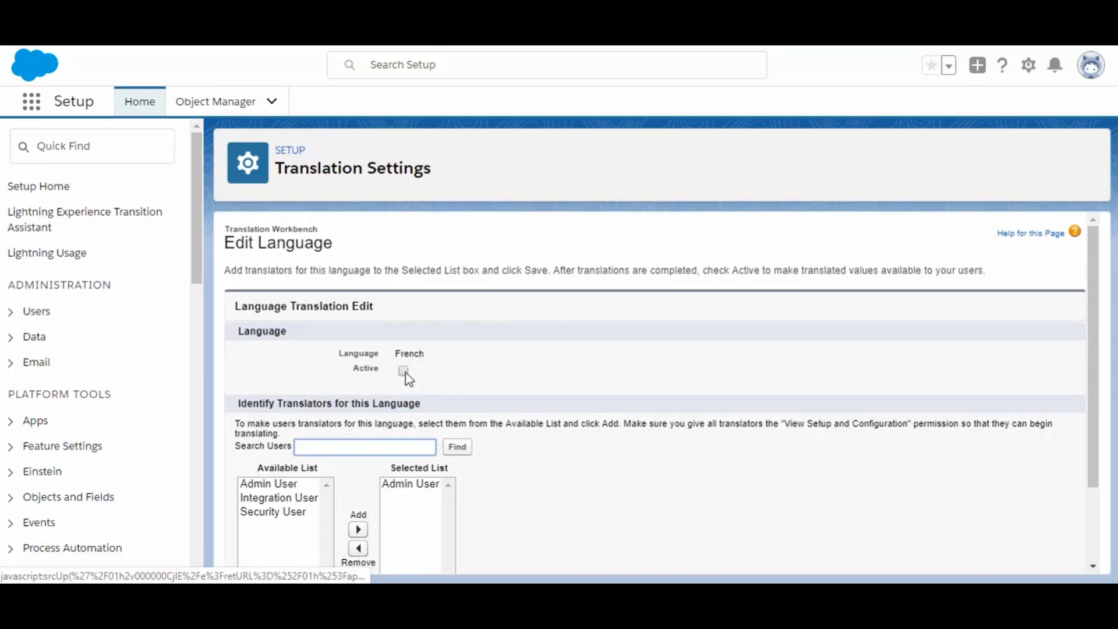
pyautogui.click(403, 372)
pyautogui.scroll(-3, 407, 384)
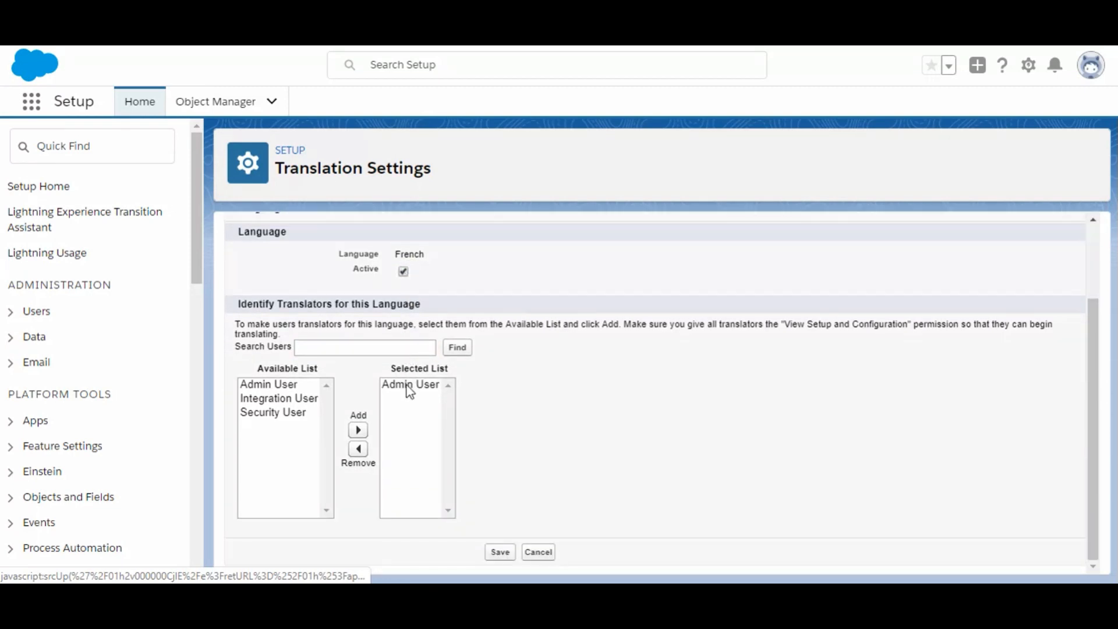
pyautogui.click(498, 556)
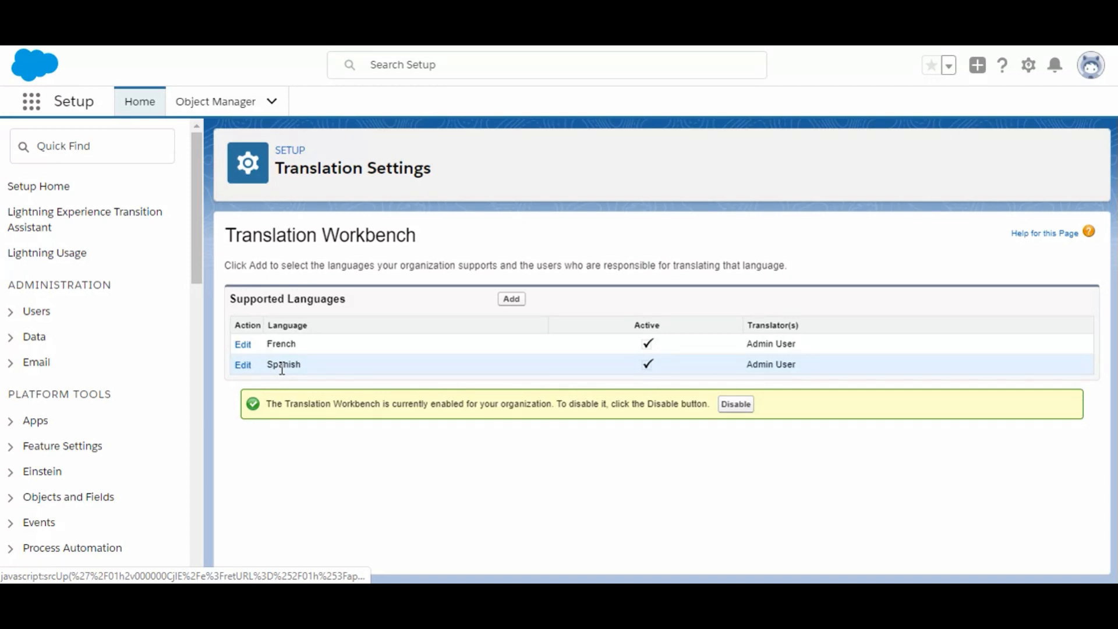
# Search Setup for "translatio", open the Translate page and review its Language and Setup Component filter criteria.
pyautogui.click(58, 150)
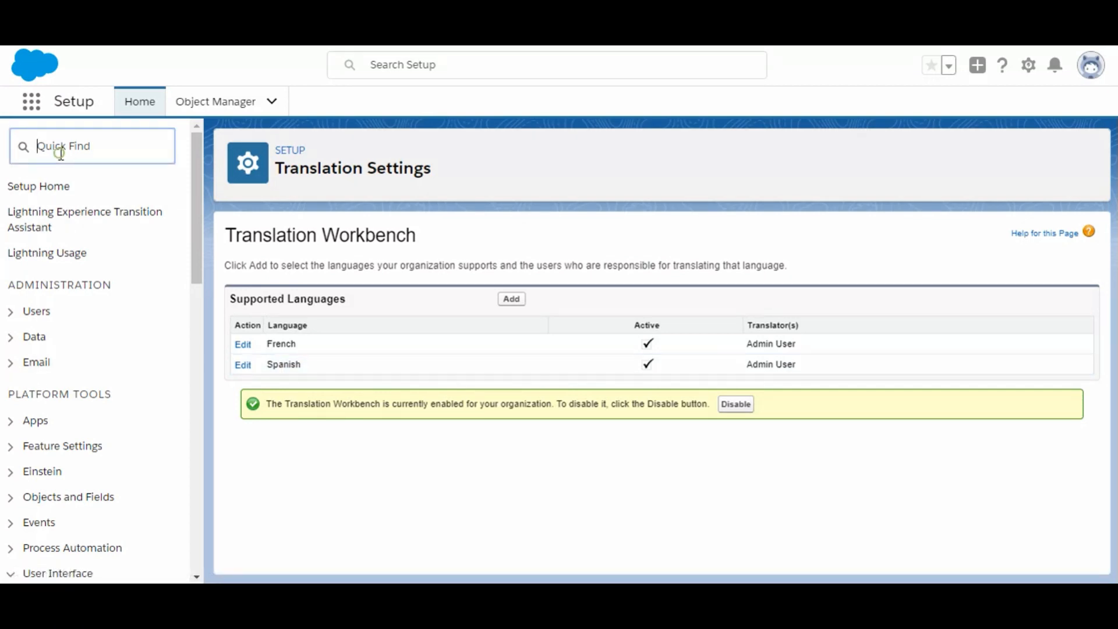
pyautogui.write('trans')
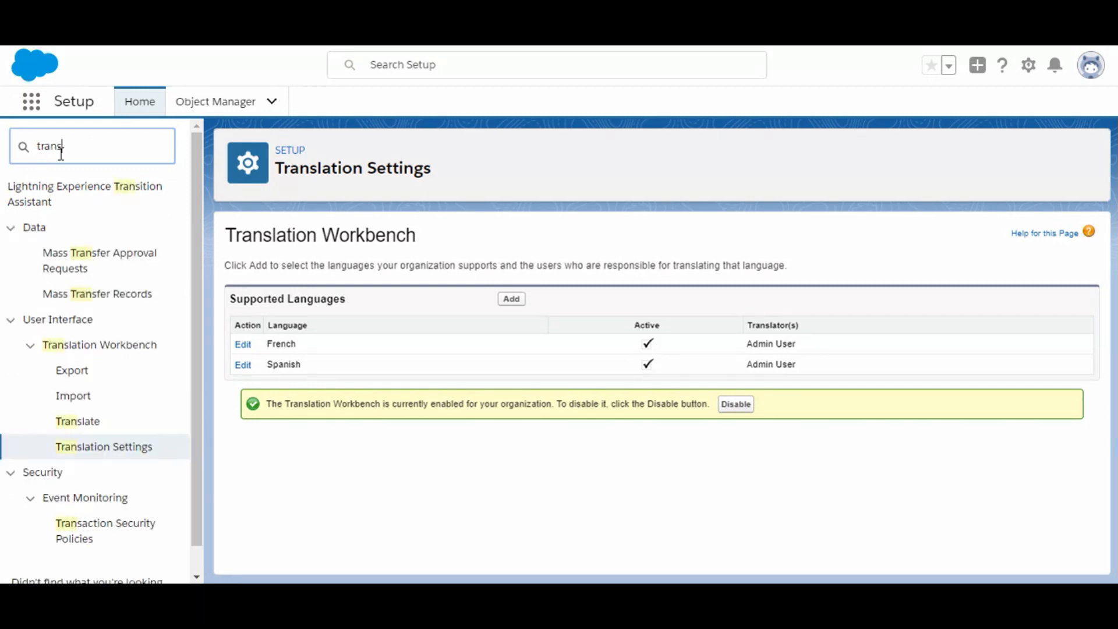
pyautogui.write('latio')
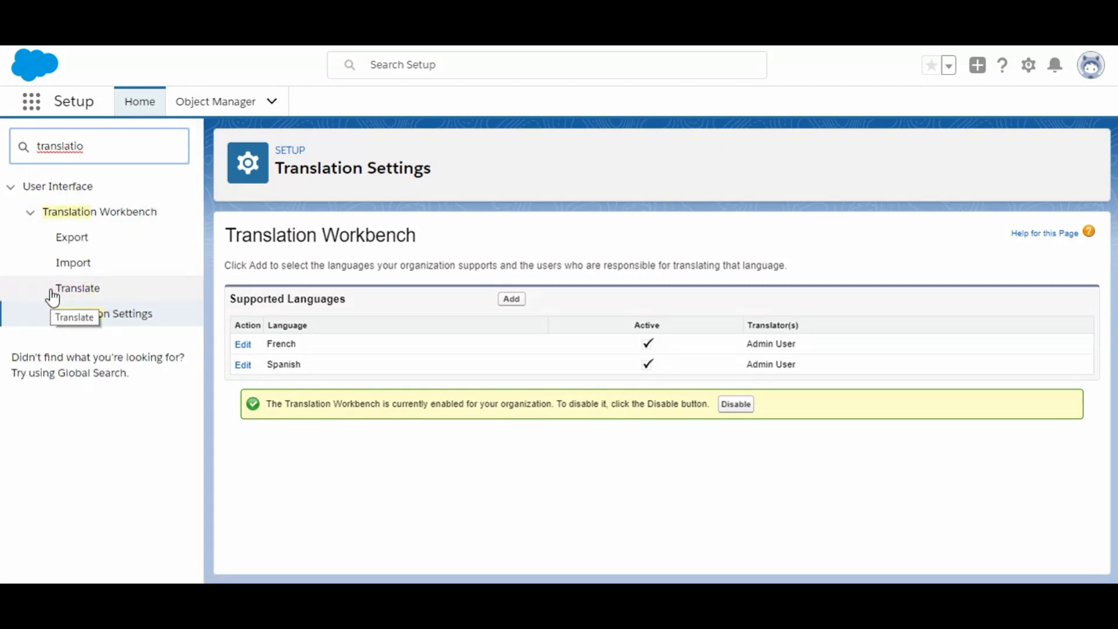
pyautogui.click(82, 298)
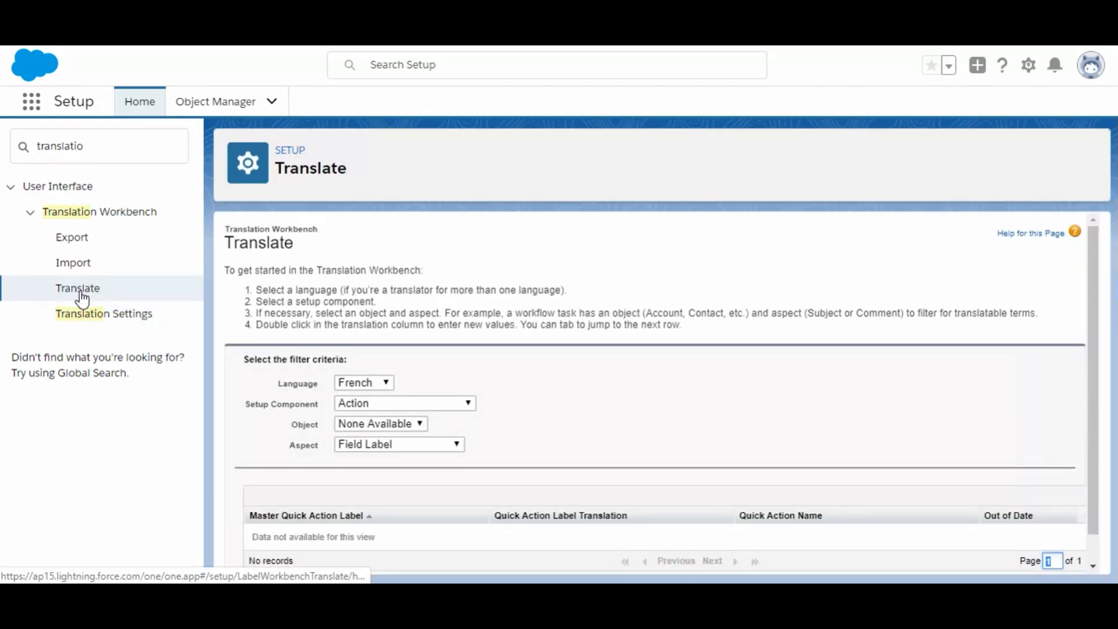
pyautogui.scroll(-1, 426, 424)
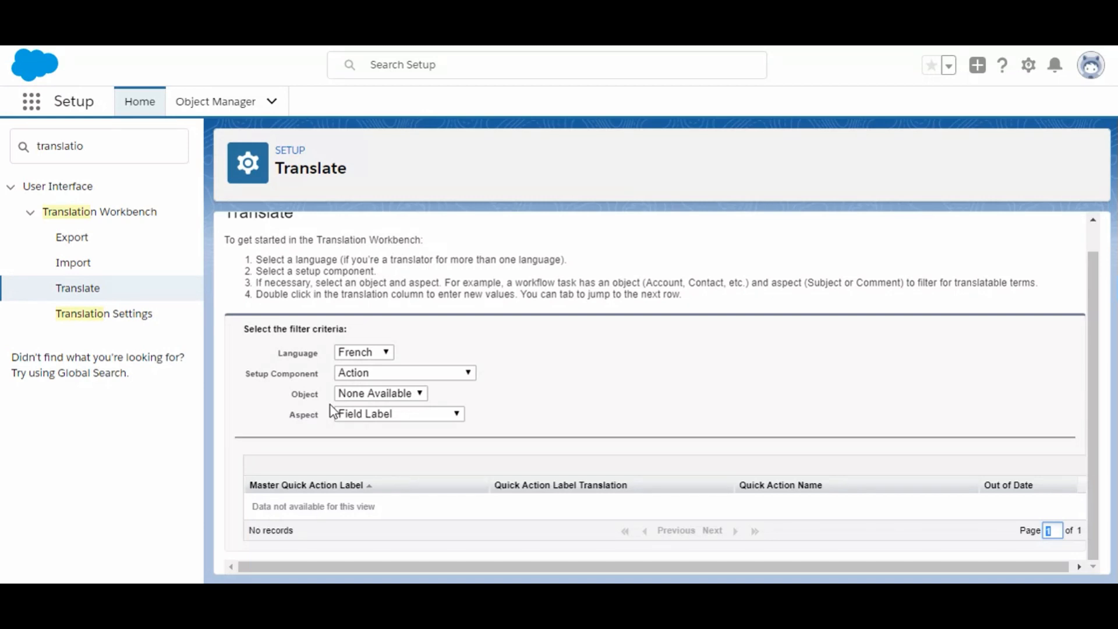
pyautogui.moveTo(314, 353); pyautogui.dragTo(255, 355)
pyautogui.moveTo(315, 376); pyautogui.dragTo(267, 379)
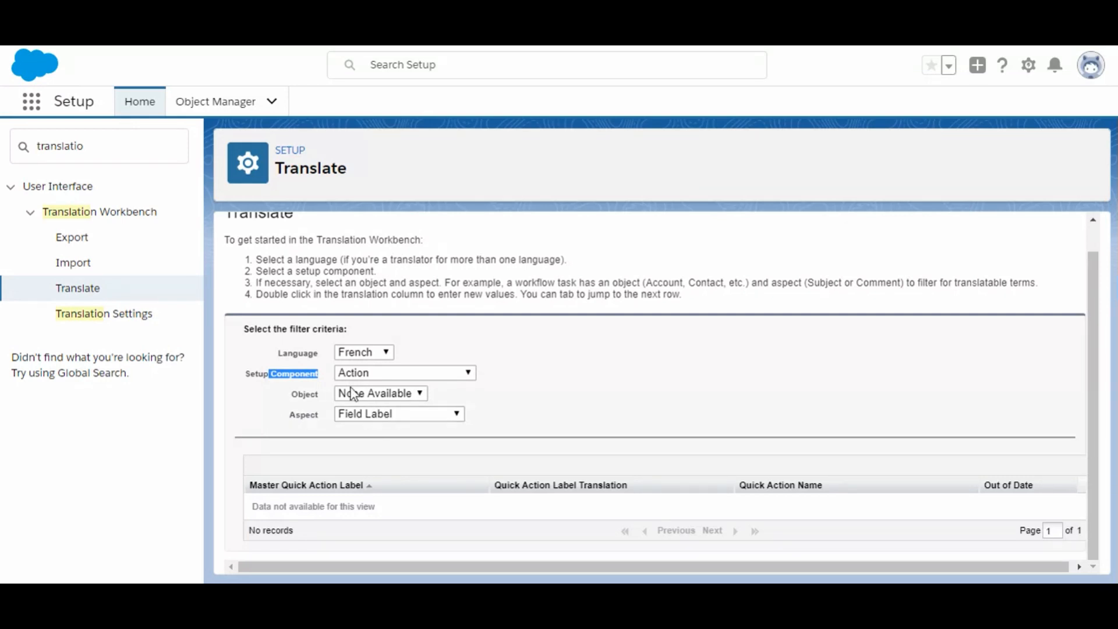
pyautogui.scroll(1, 353, 395)
# Start a new custom field on the Account object and choose Text as its data type.
pyautogui.click(226, 105)
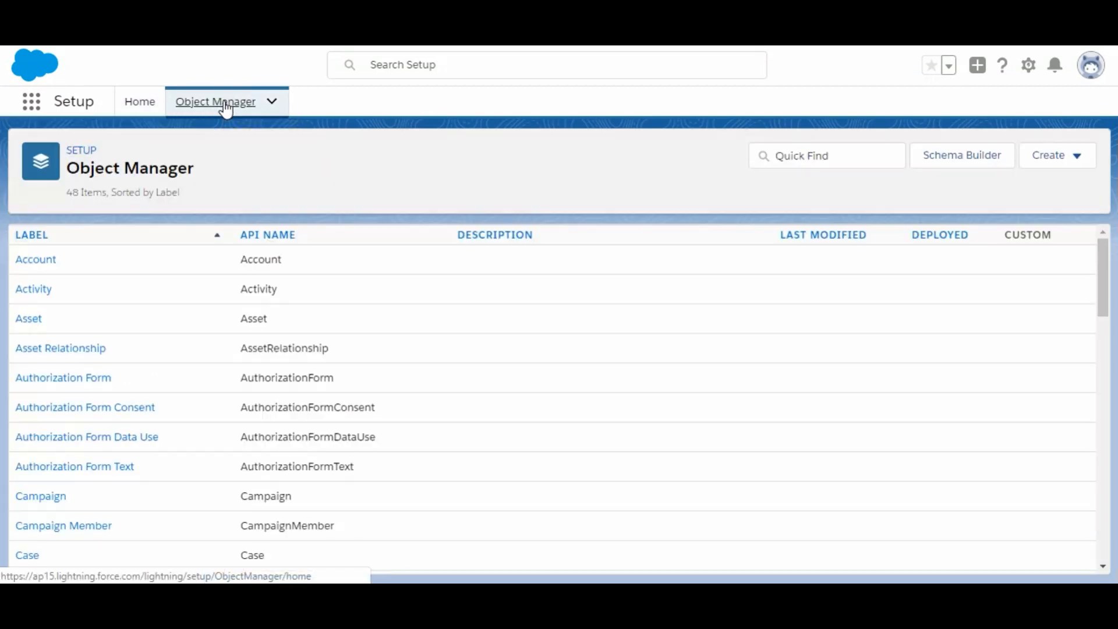
pyautogui.click(28, 261)
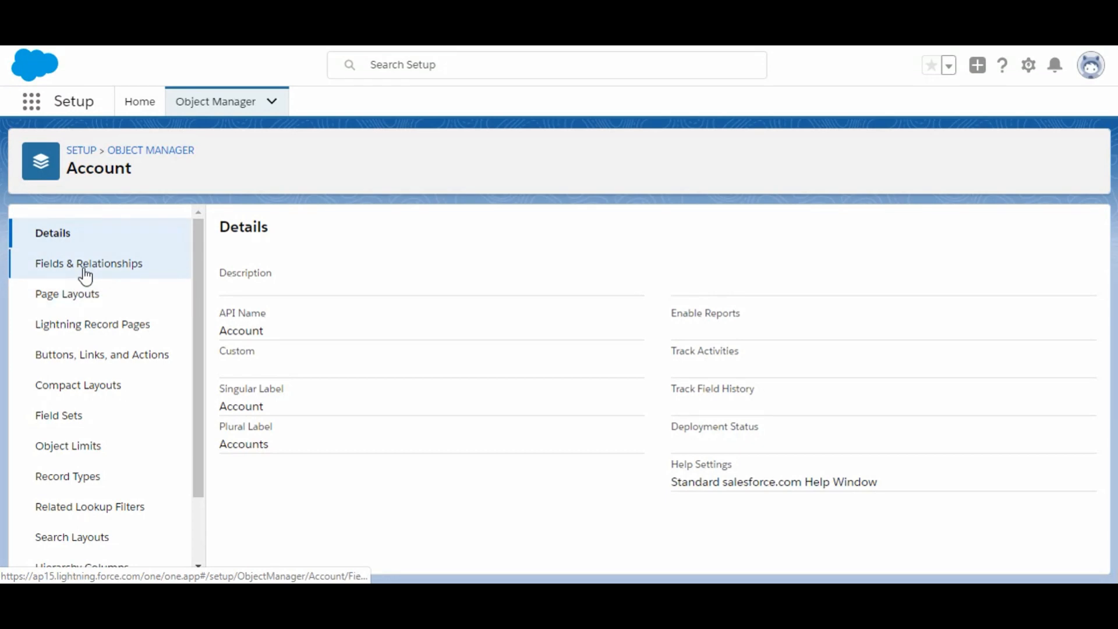
pyautogui.click(82, 266)
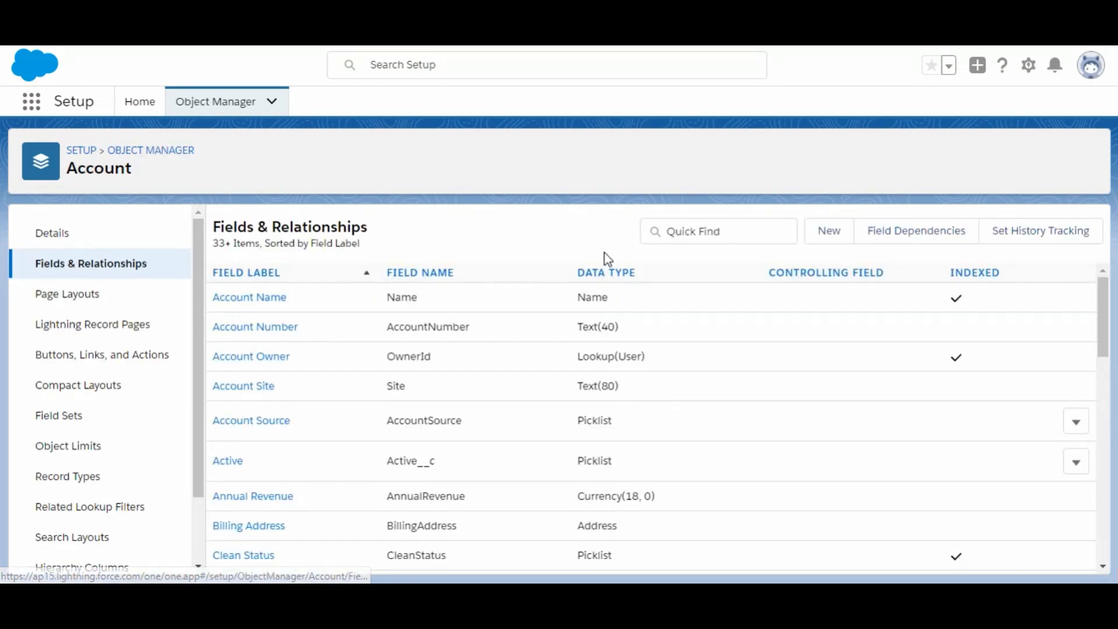
pyautogui.click(826, 236)
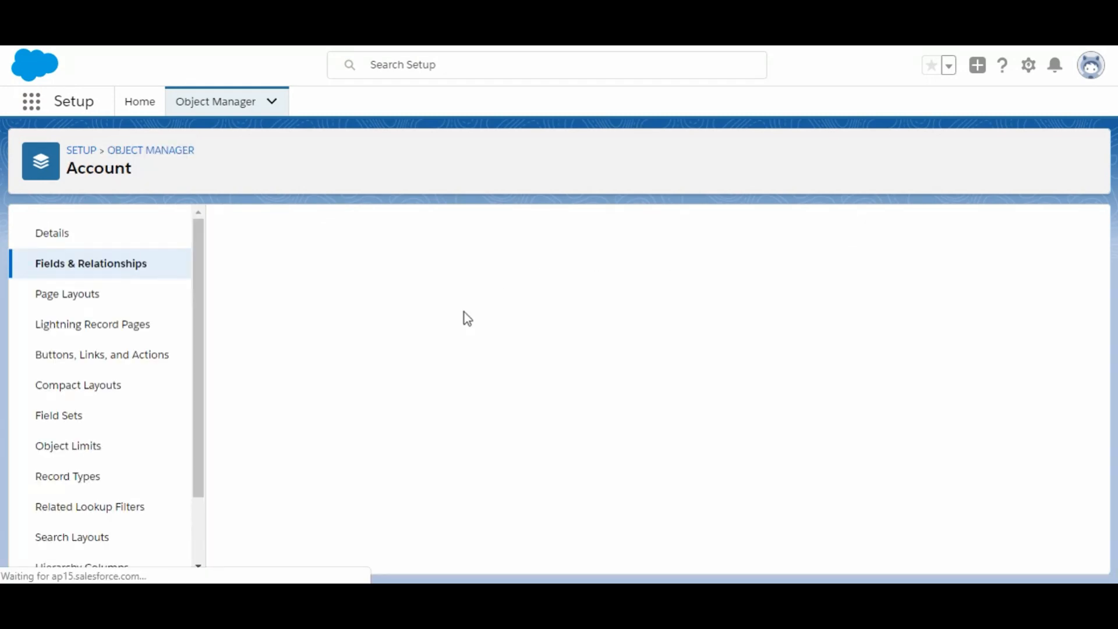
pyautogui.scroll(-3, 372, 355)
pyautogui.scroll(-4, 323, 465)
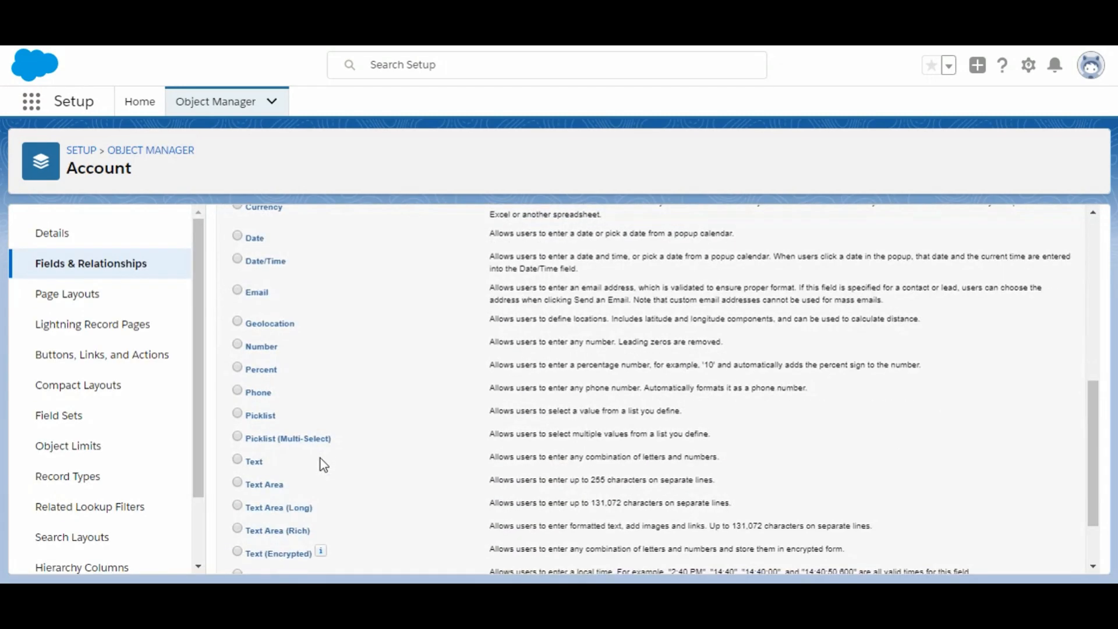
pyautogui.click(237, 460)
pyautogui.scroll(4, 753, 382)
pyautogui.scroll(3, 753, 383)
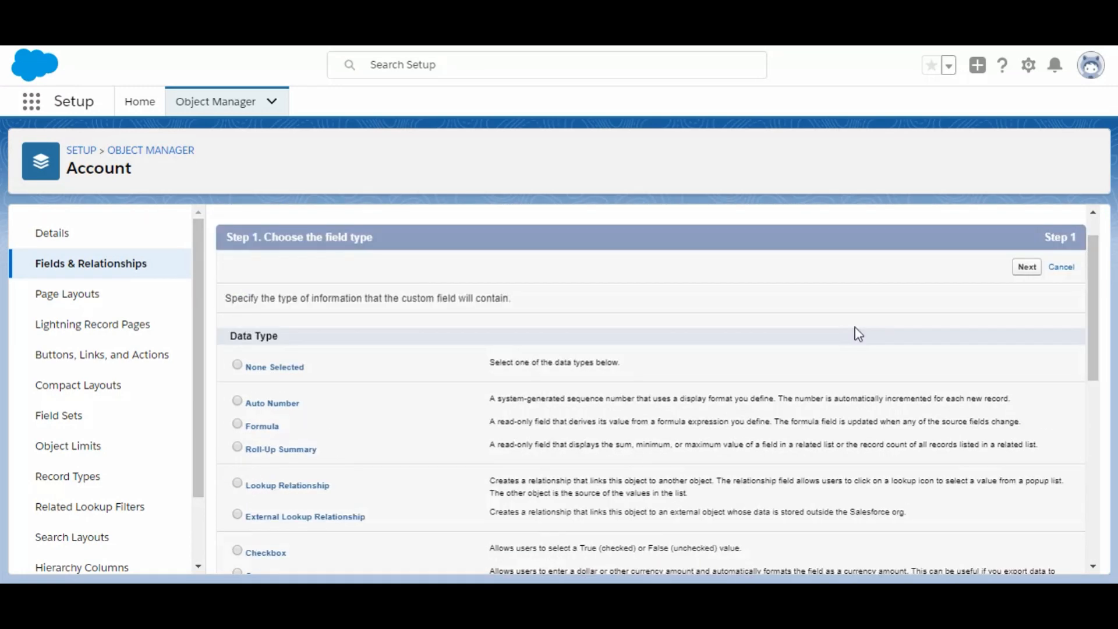
pyautogui.click(1023, 311)
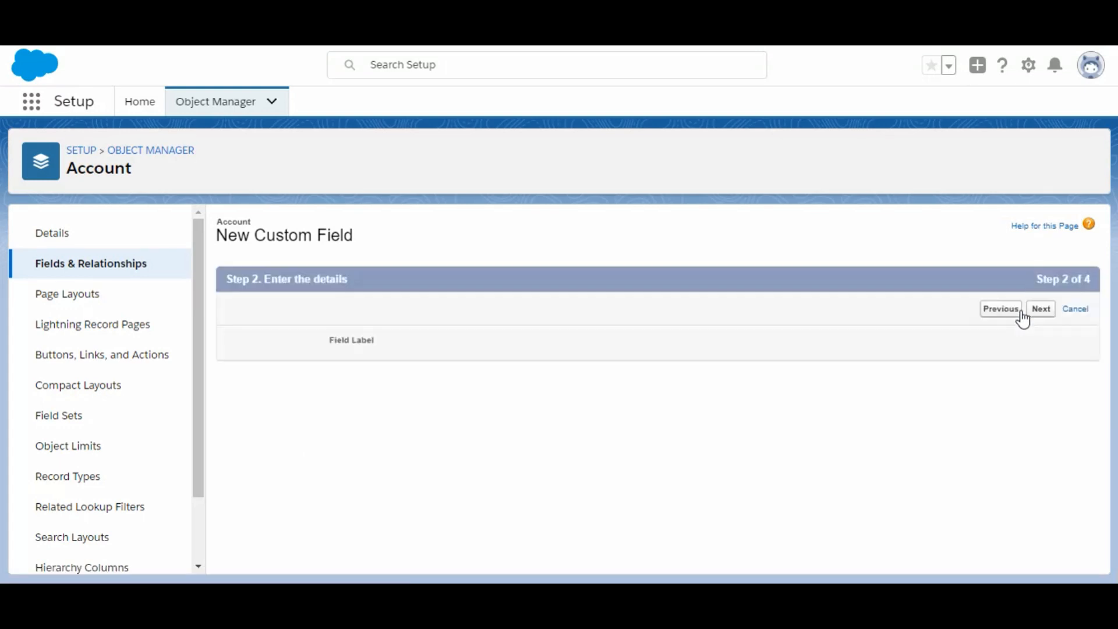
# Label the new Account field "Brife", set its maximum length to 255 and continue to field-level security.
pyautogui.click(494, 344)
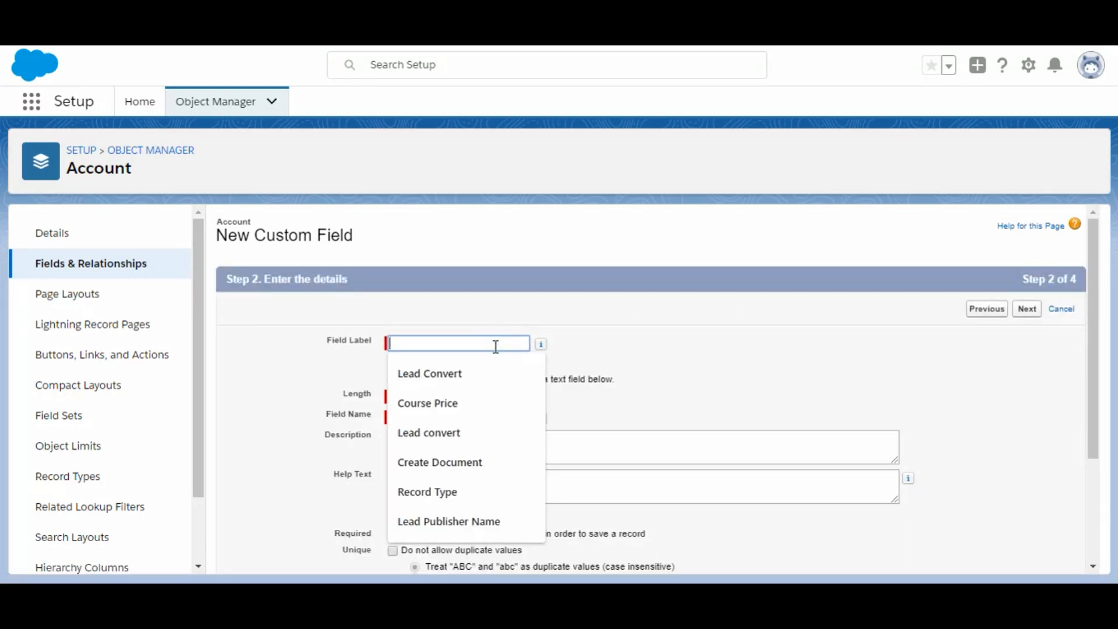
pyautogui.write('Br')
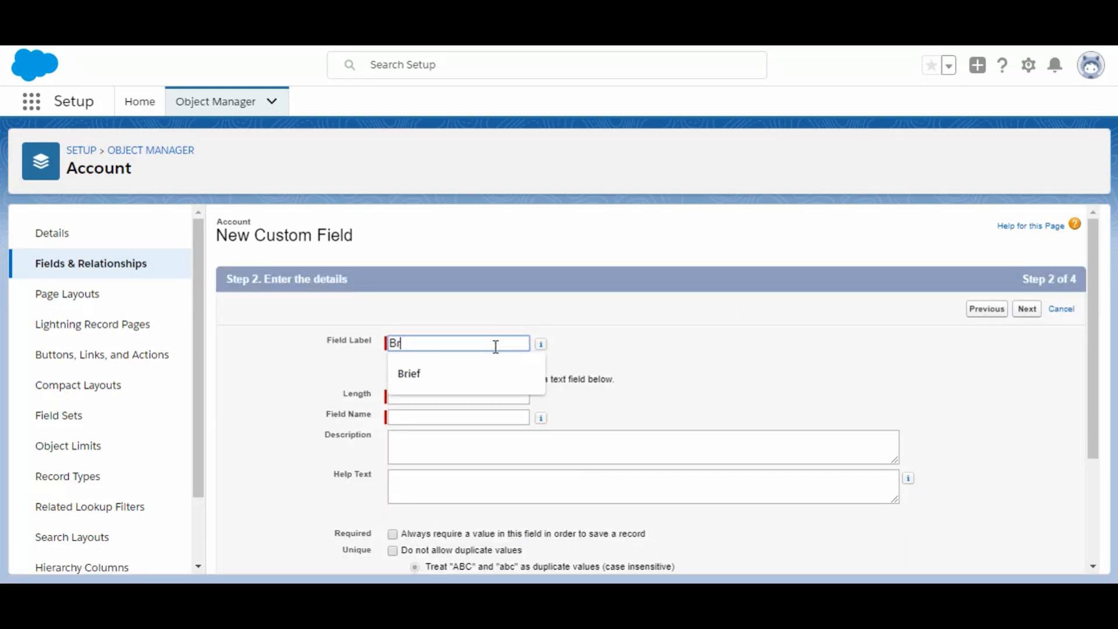
pyautogui.write('ief')
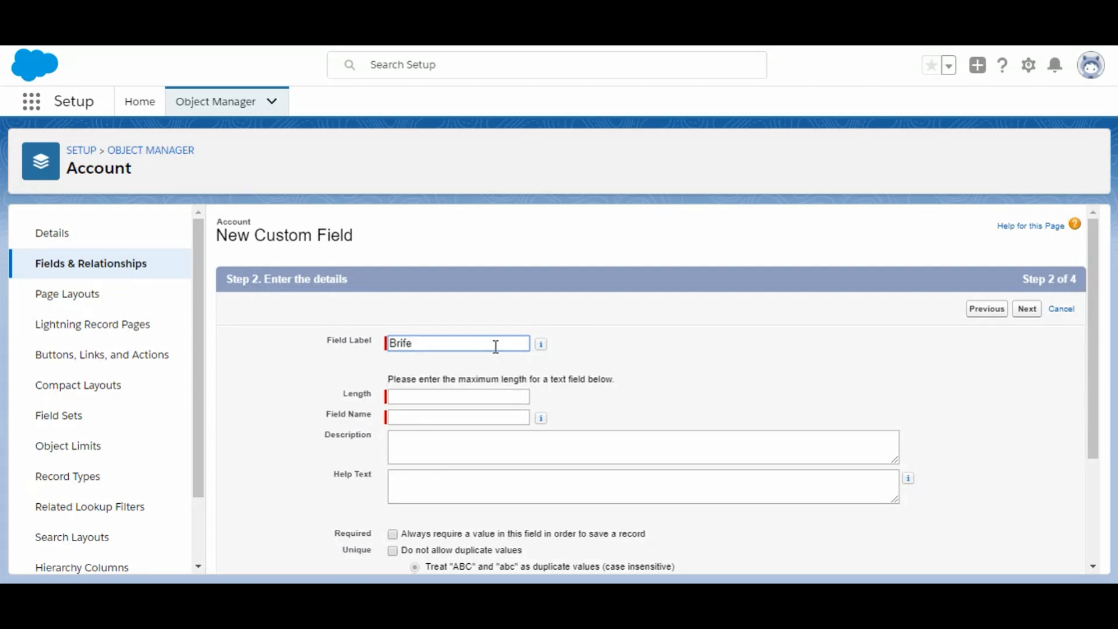
pyautogui.click(480, 397)
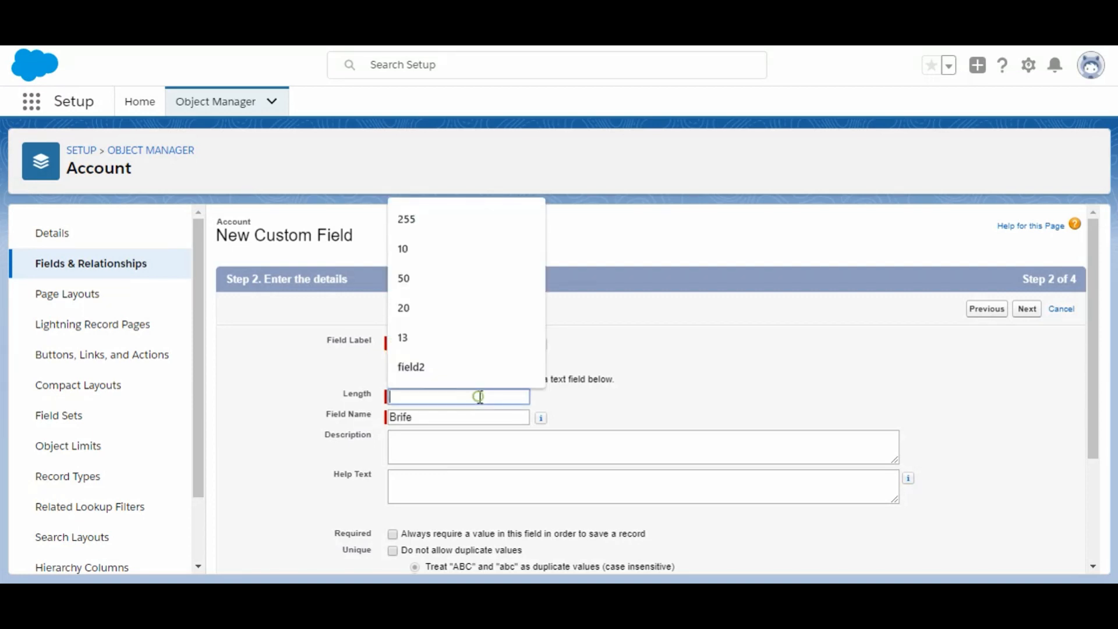
pyautogui.click(464, 220)
pyautogui.scroll(-3, 699, 244)
pyautogui.scroll(3, 1021, 252)
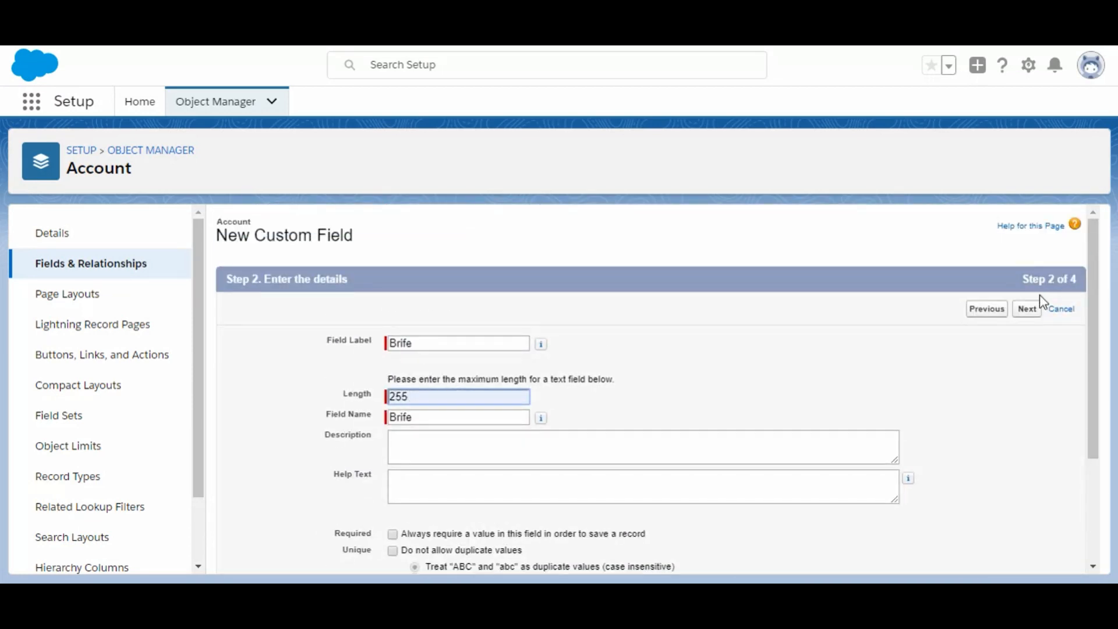
pyautogui.click(1028, 309)
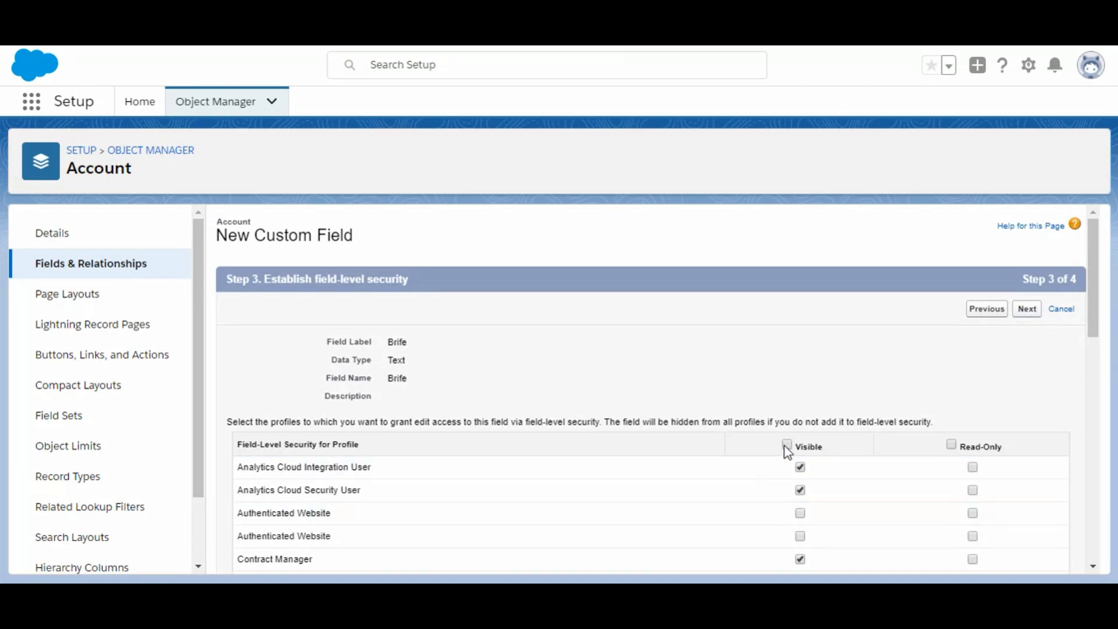
# Make the Brife field visible to all profiles and save it with all Account page layouts included.
pyautogui.click(786, 445)
pyautogui.click(1023, 313)
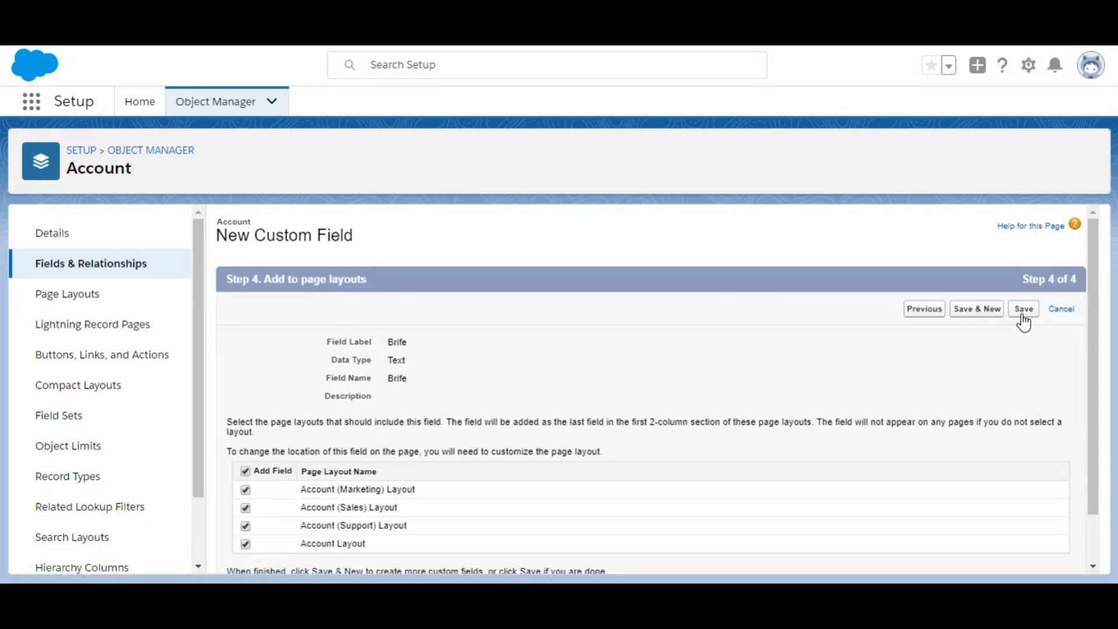
pyautogui.click(1021, 312)
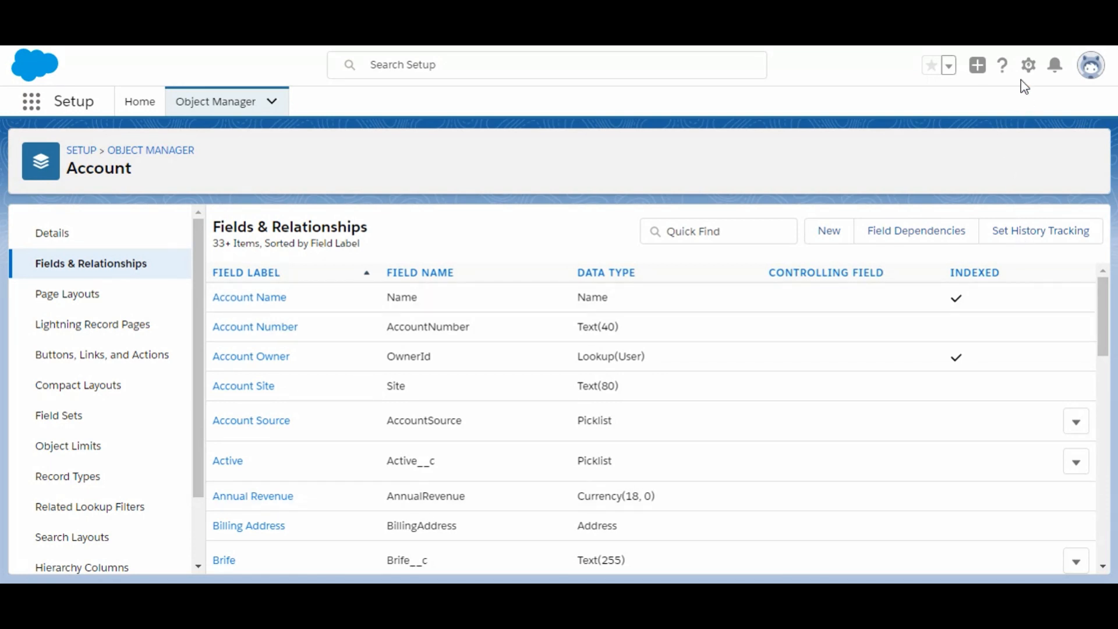
# Return to Setup home, search for "translation" and open the Translate page of the Translation Workbench.
pyautogui.click(1028, 67)
pyautogui.click(993, 110)
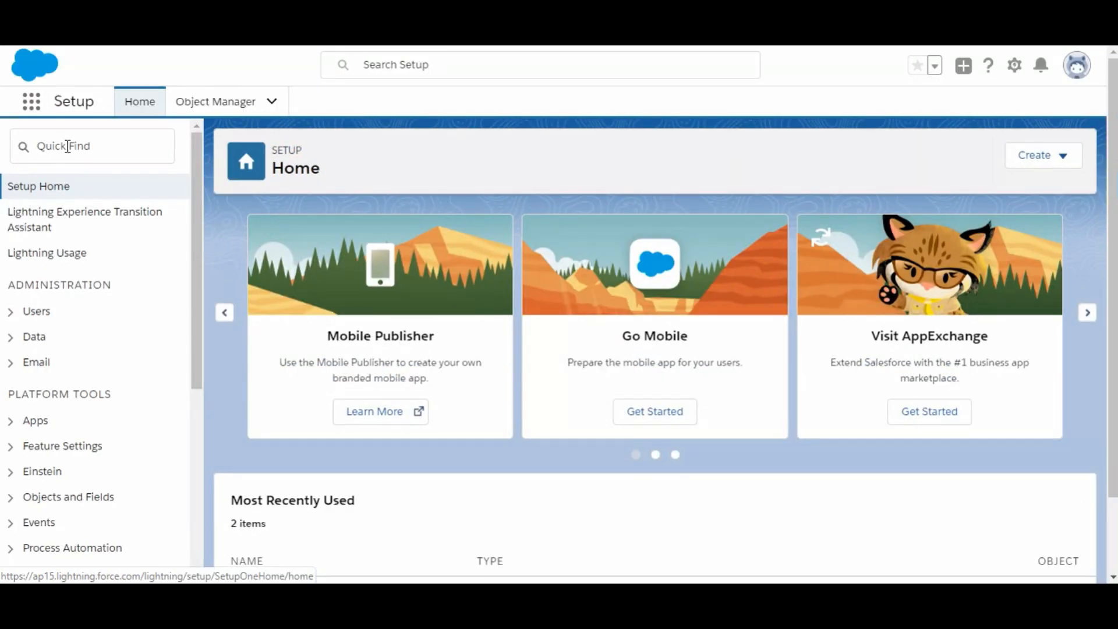
pyautogui.click(60, 150)
pyautogui.write('t')
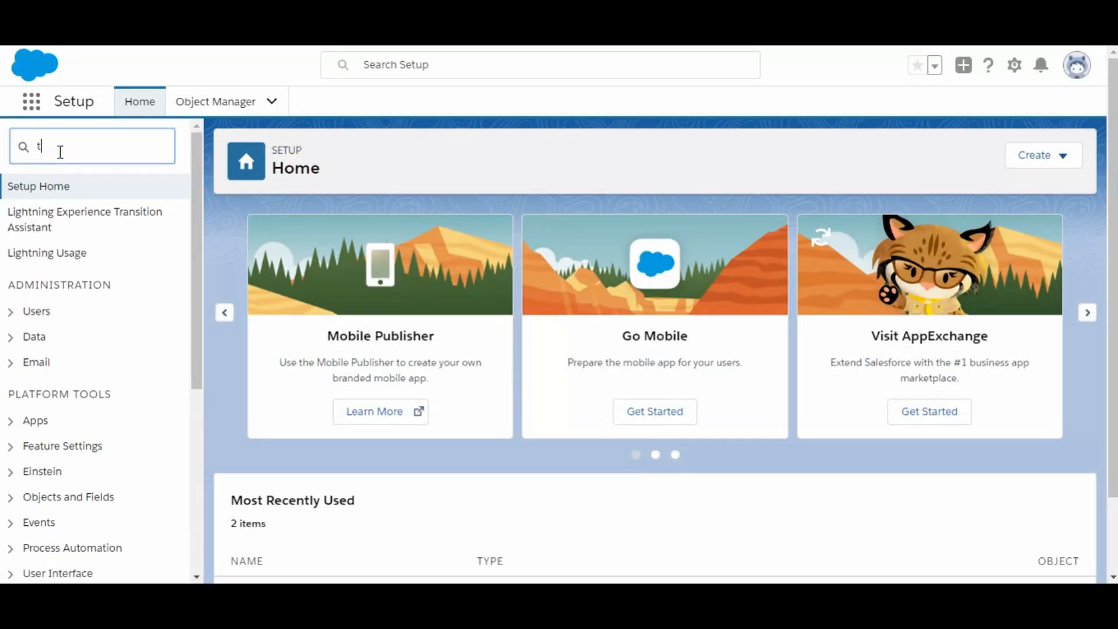
pyautogui.write('rans')
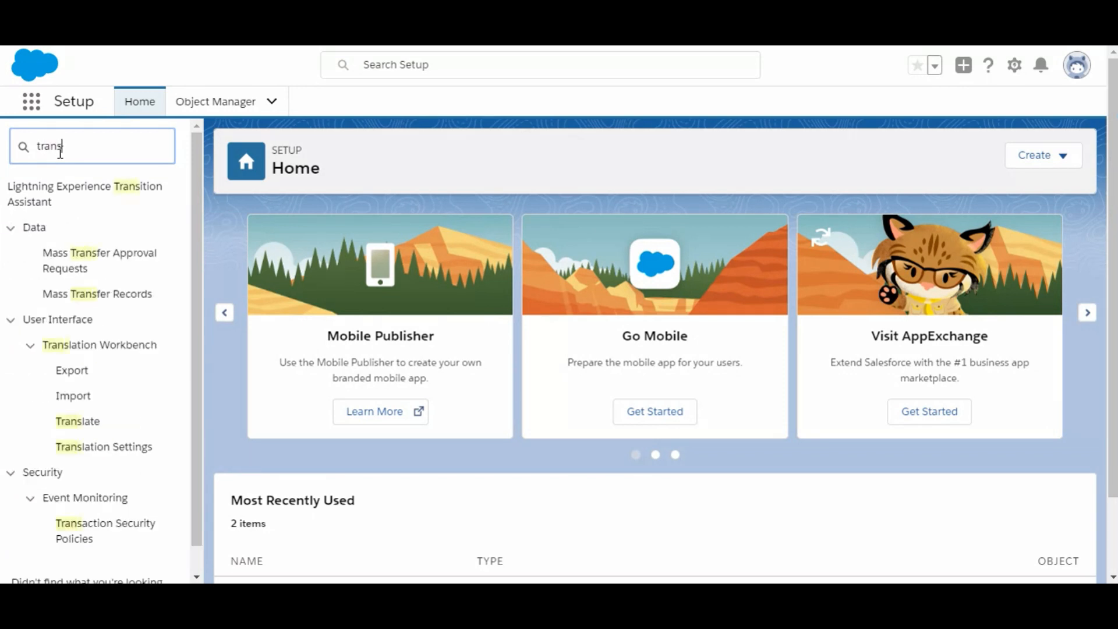
pyautogui.write('lation')
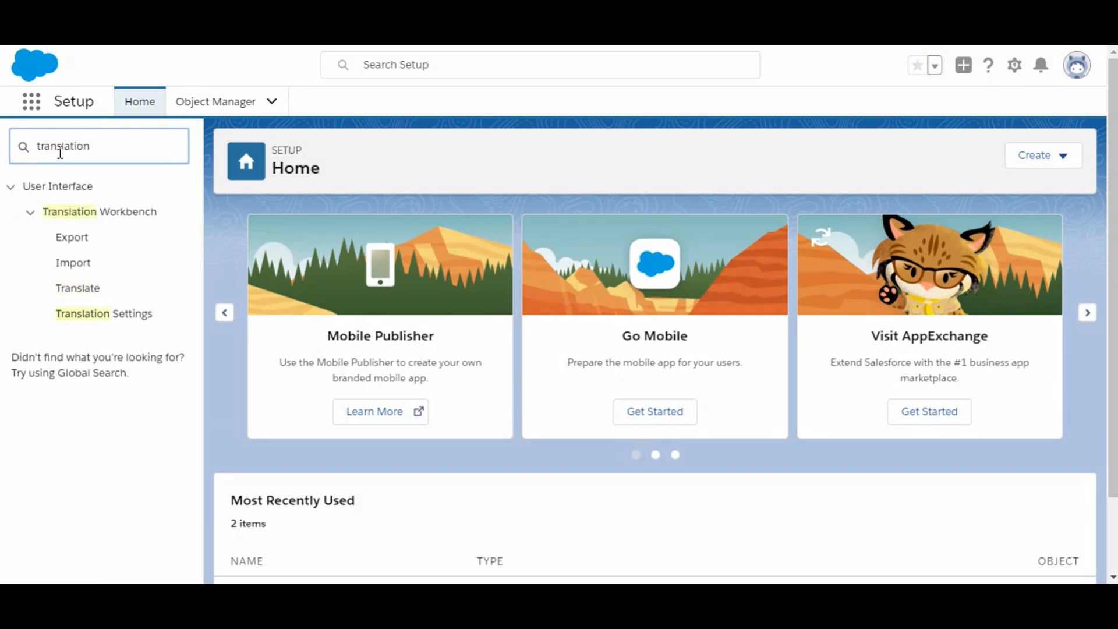
pyautogui.click(77, 295)
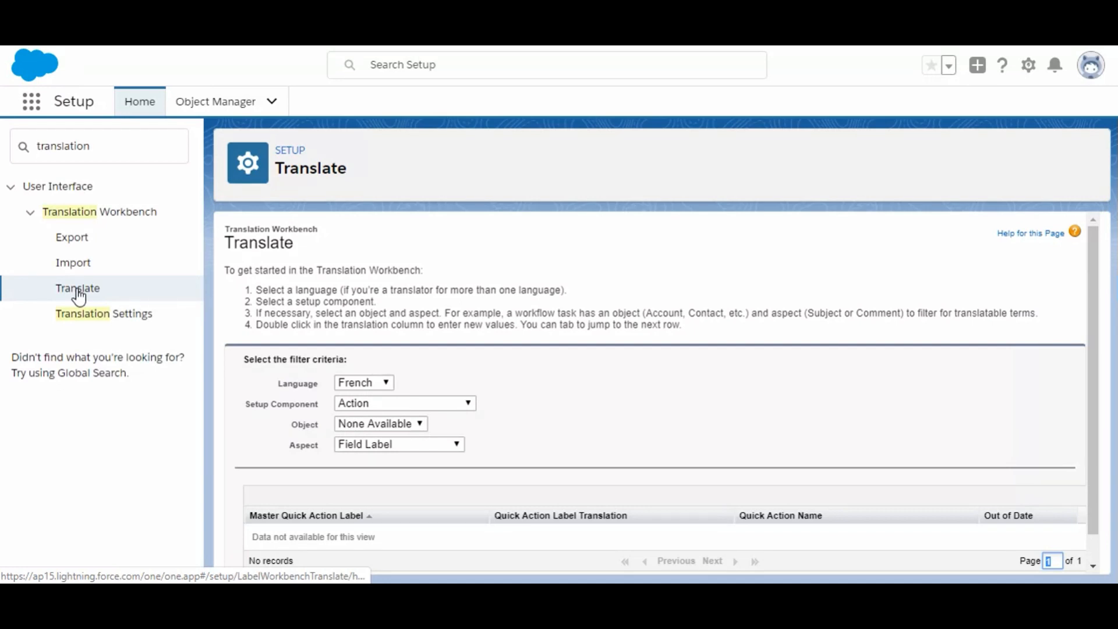
# Filter the translatable items to French with Custom Field as the setup component for the Account object.
pyautogui.click(356, 383)
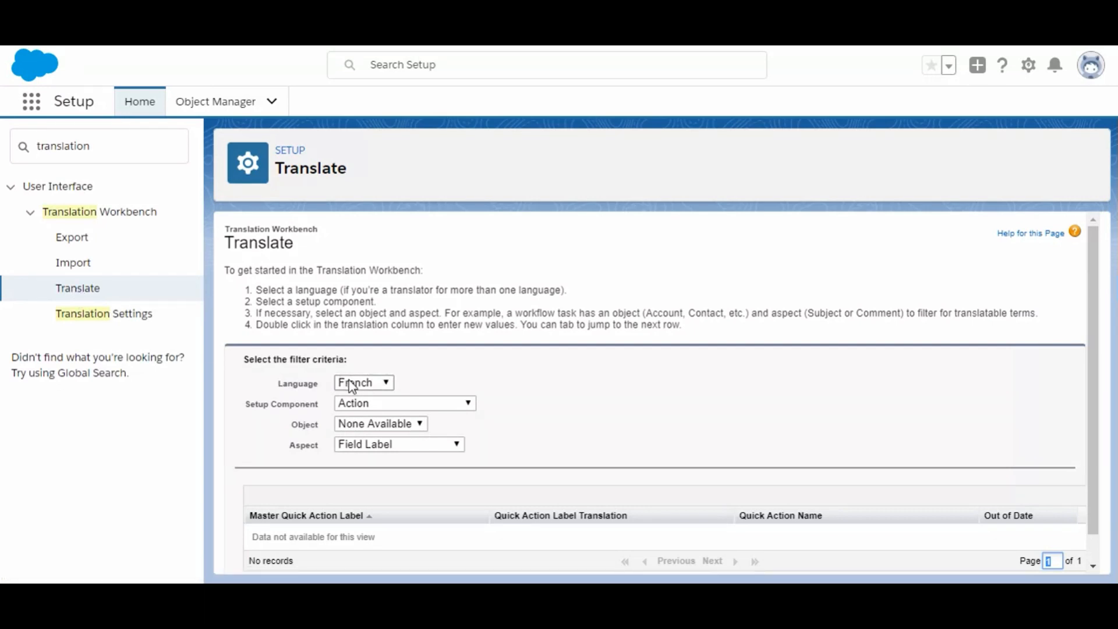
pyautogui.click(355, 397)
pyautogui.scroll(-1, 355, 402)
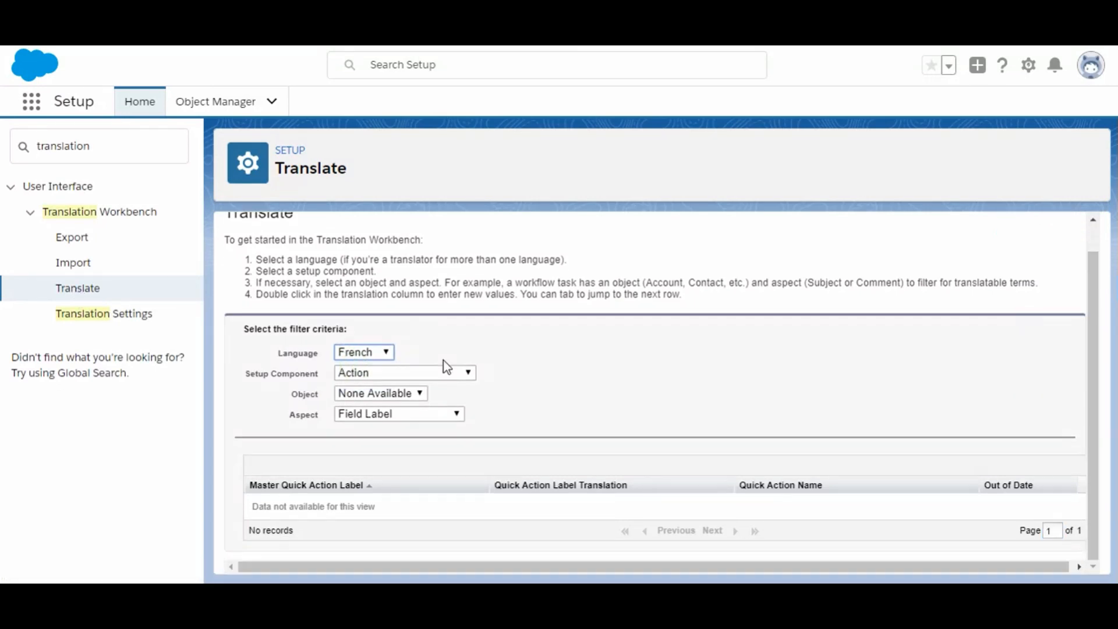
pyautogui.click(393, 374)
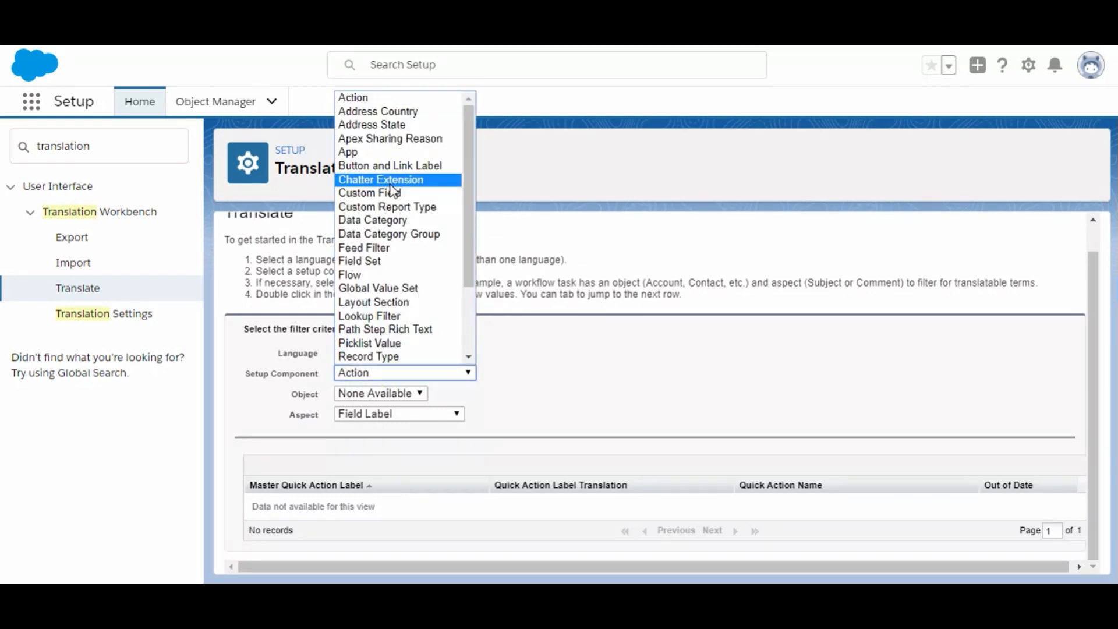
pyautogui.click(371, 194)
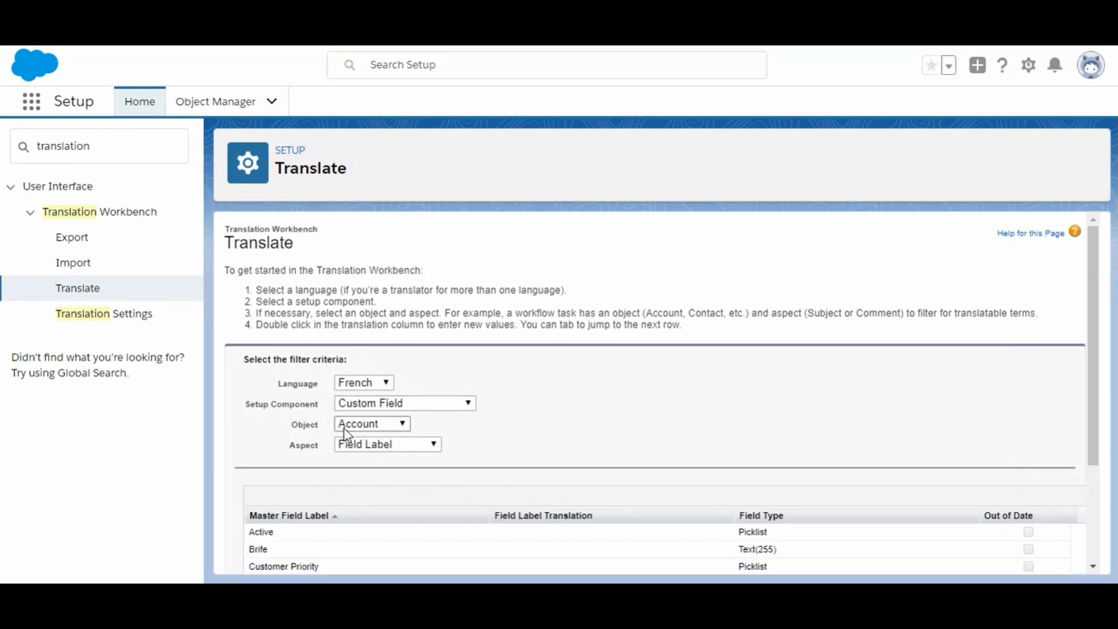
# Enter "Breve" as the French field label translation for the Brife field and save it.
pyautogui.scroll(-3, 361, 426)
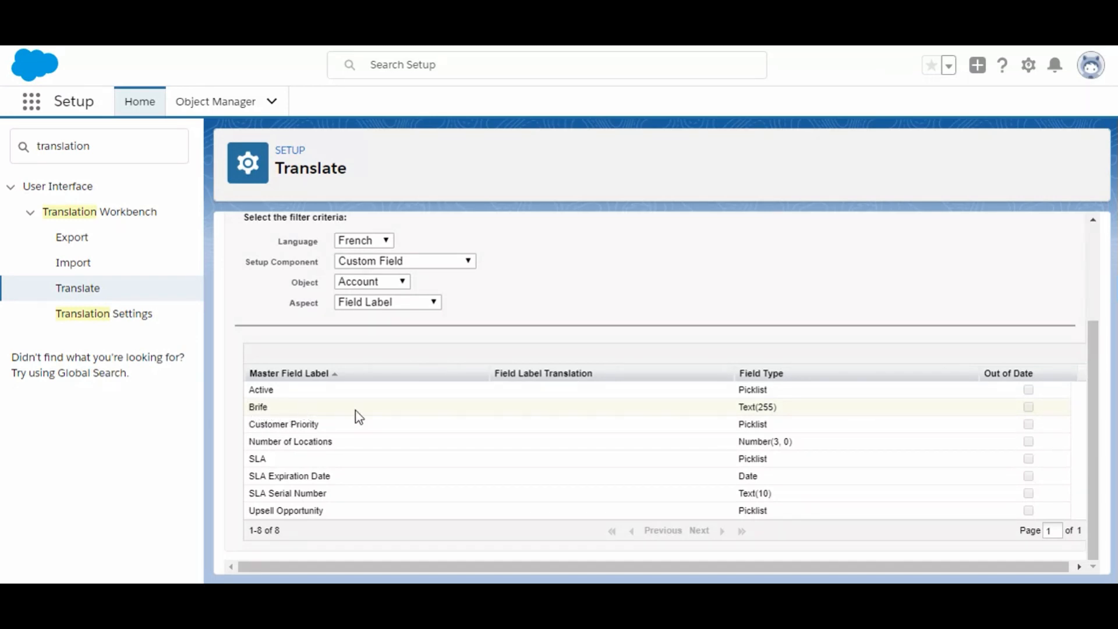
pyautogui.doubleClick(531, 404)
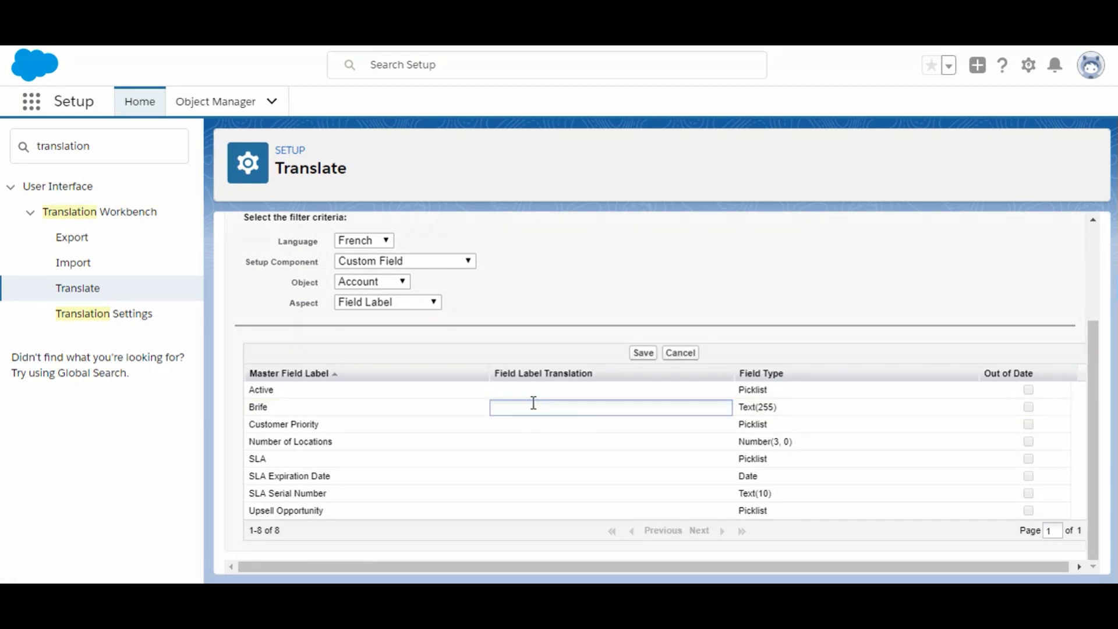
pyautogui.write('Breve')
pyautogui.click(643, 354)
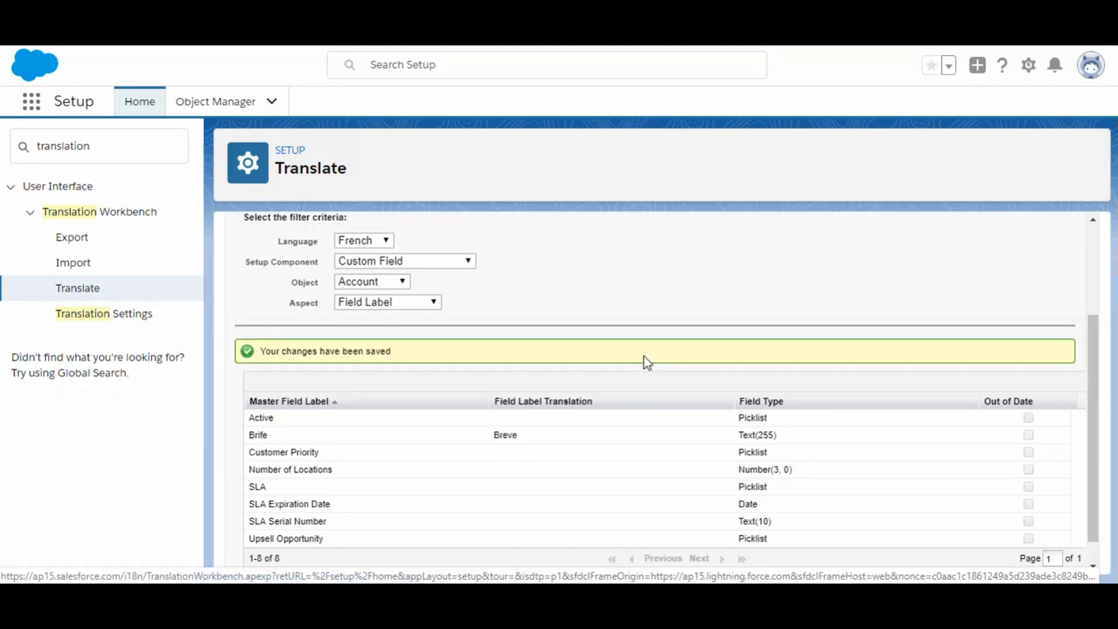
pyautogui.scroll(-1, 644, 356)
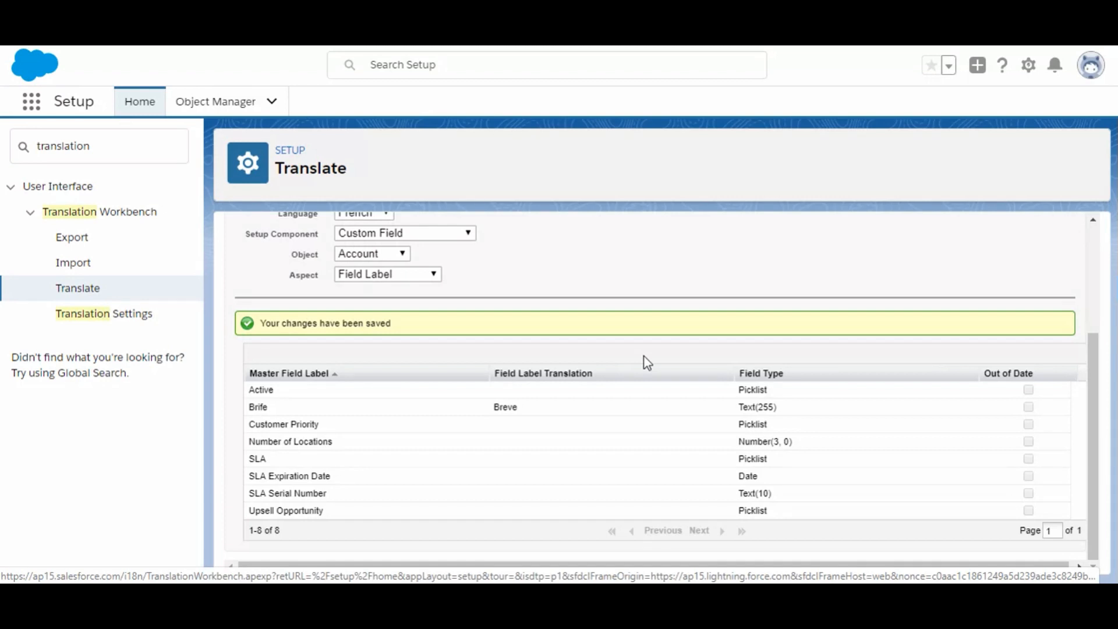
# Change the personal display language to Français in the Language & Time Zone settings and save it.
pyautogui.click(1085, 75)
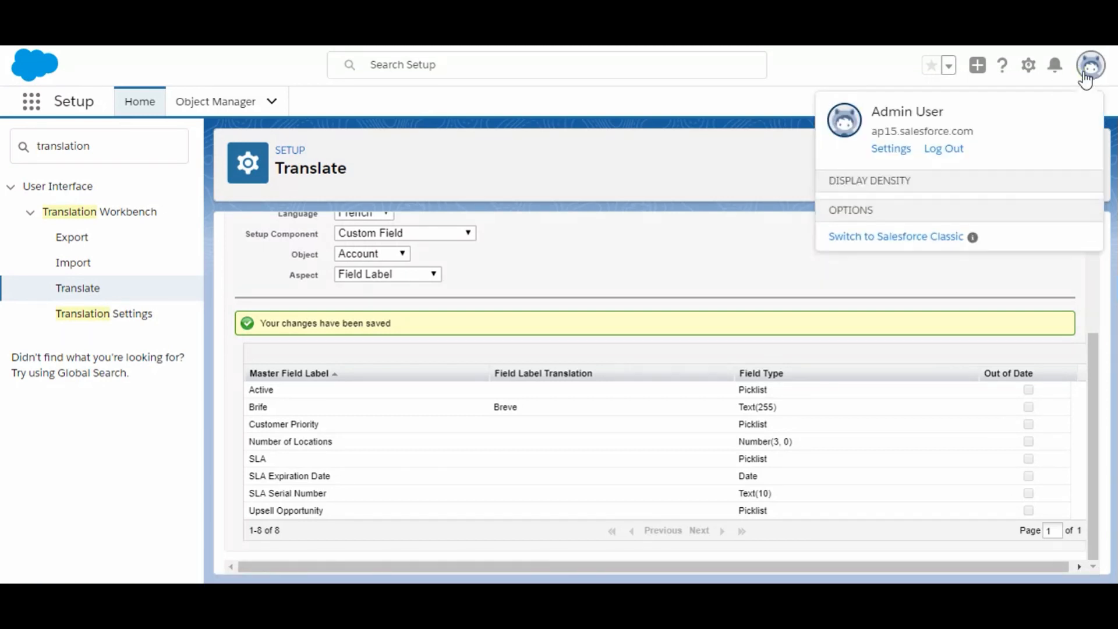
pyautogui.click(891, 149)
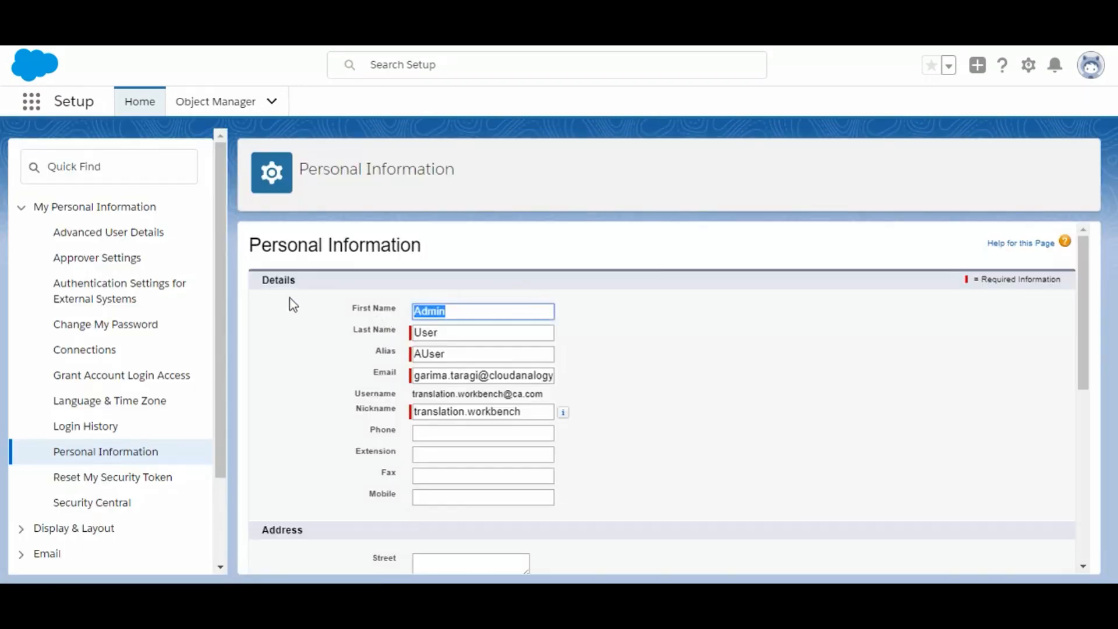
pyautogui.click(91, 408)
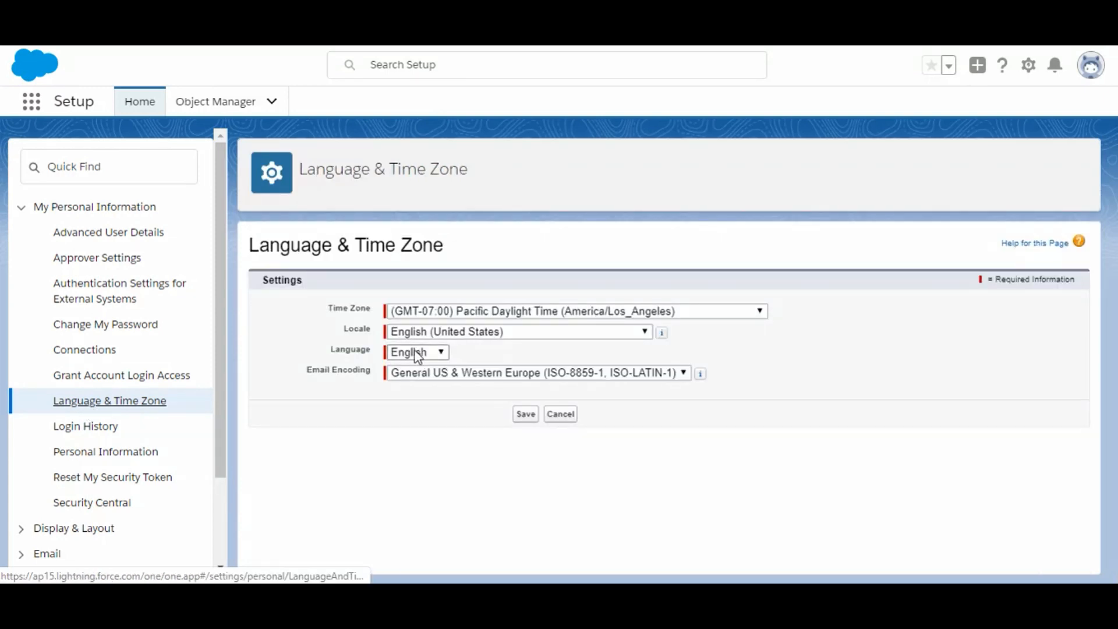
pyautogui.click(409, 352)
pyautogui.click(412, 382)
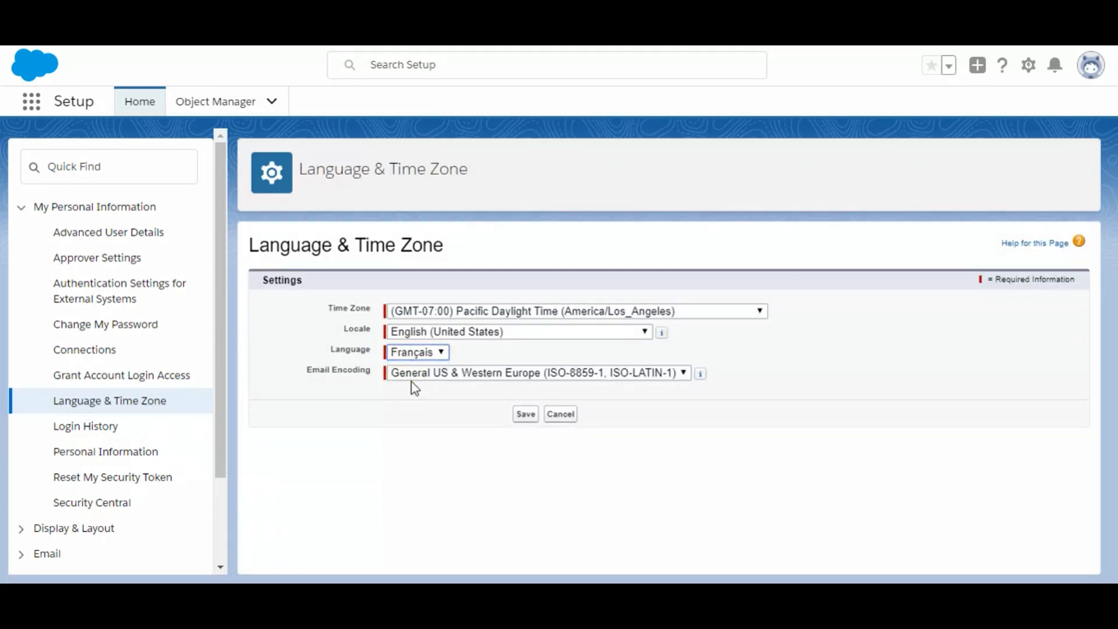
pyautogui.click(526, 421)
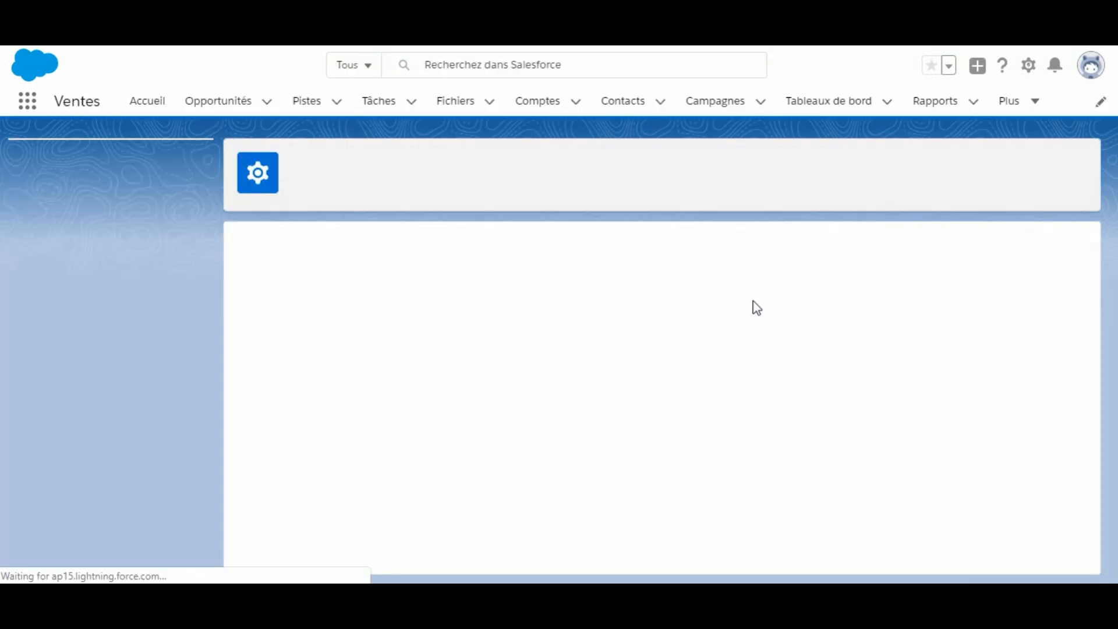
# Open the Comptes list and look through its available list views.
pyautogui.click(546, 113)
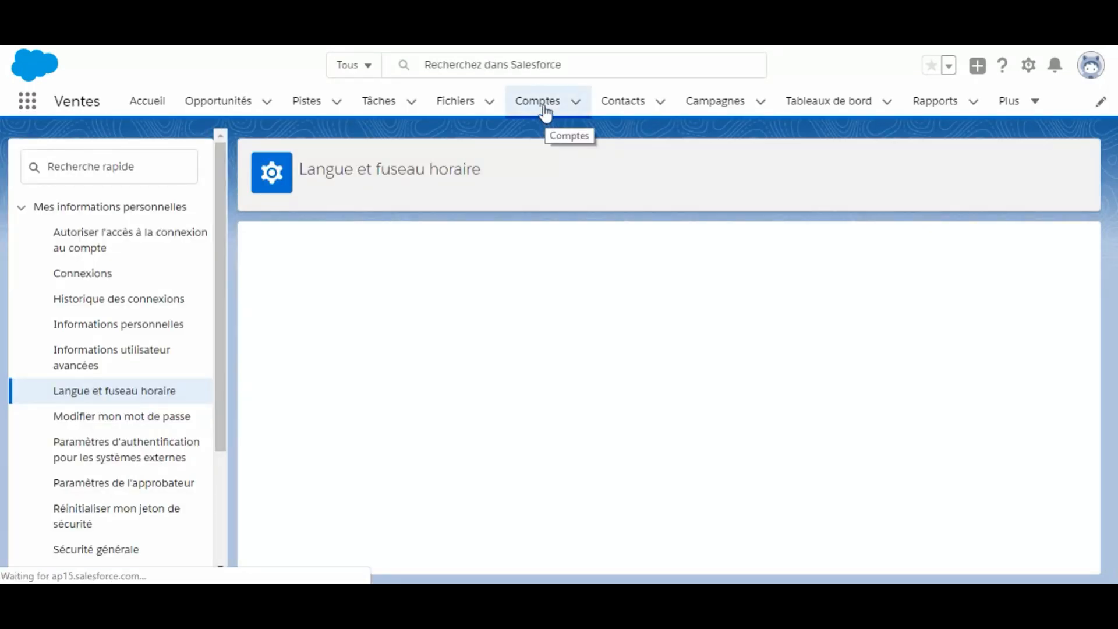
pyautogui.click(546, 113)
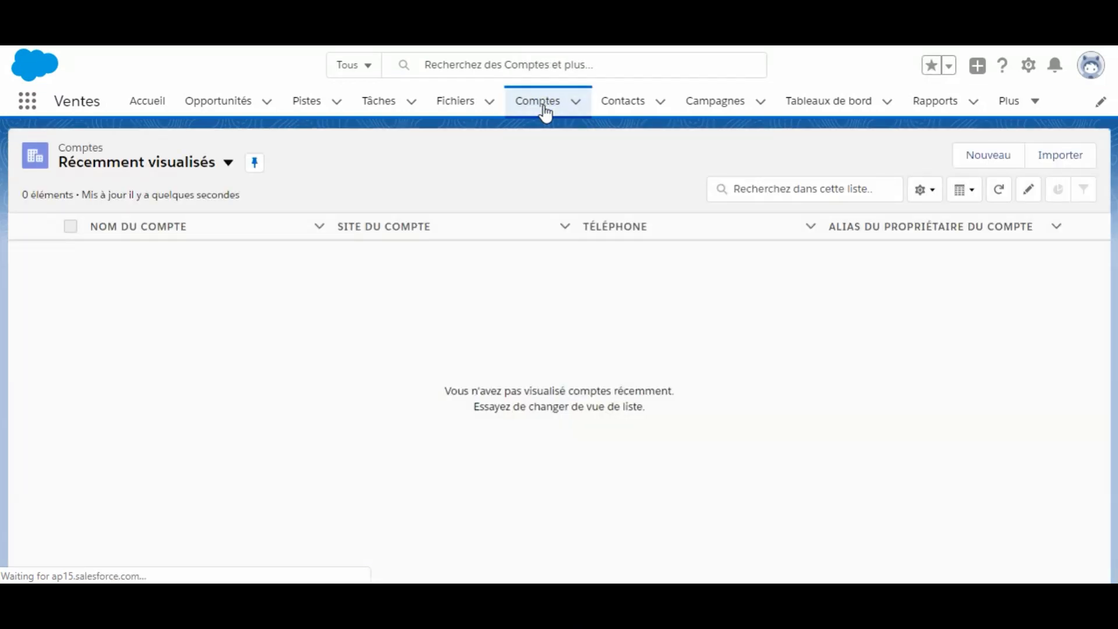
pyautogui.click(230, 166)
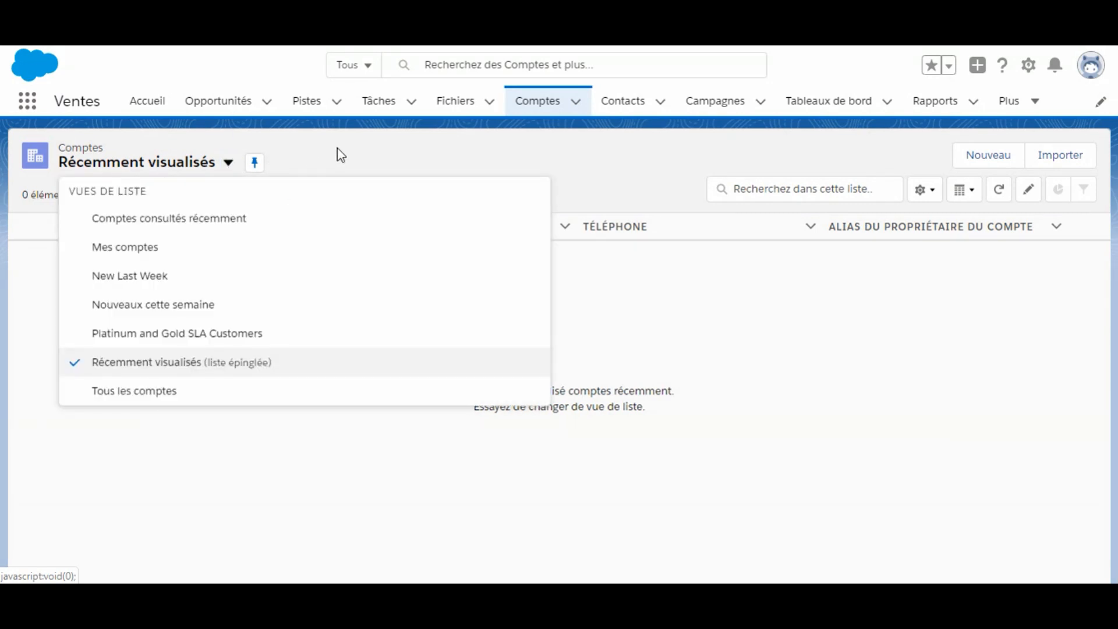
pyautogui.click(442, 131)
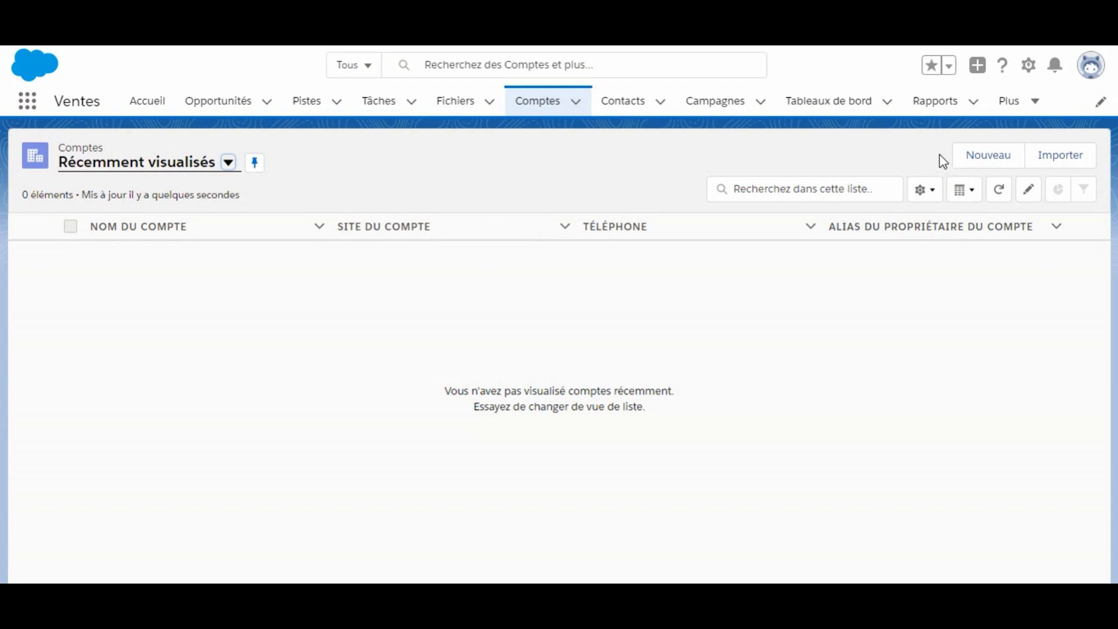
pyautogui.click(969, 159)
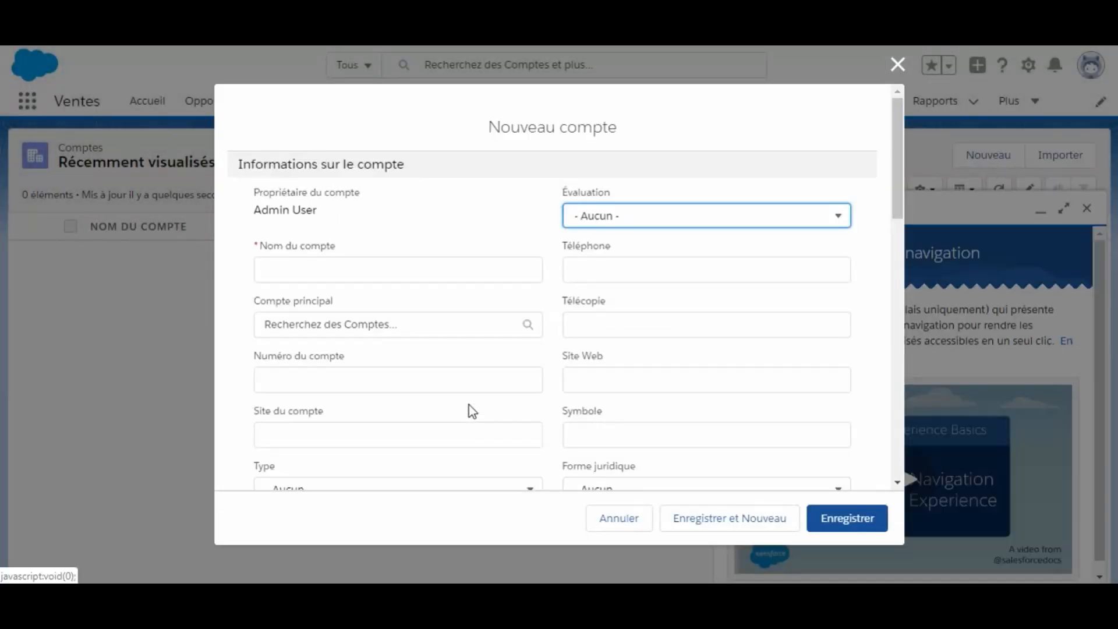
pyautogui.click(319, 269)
pyautogui.write('Test')
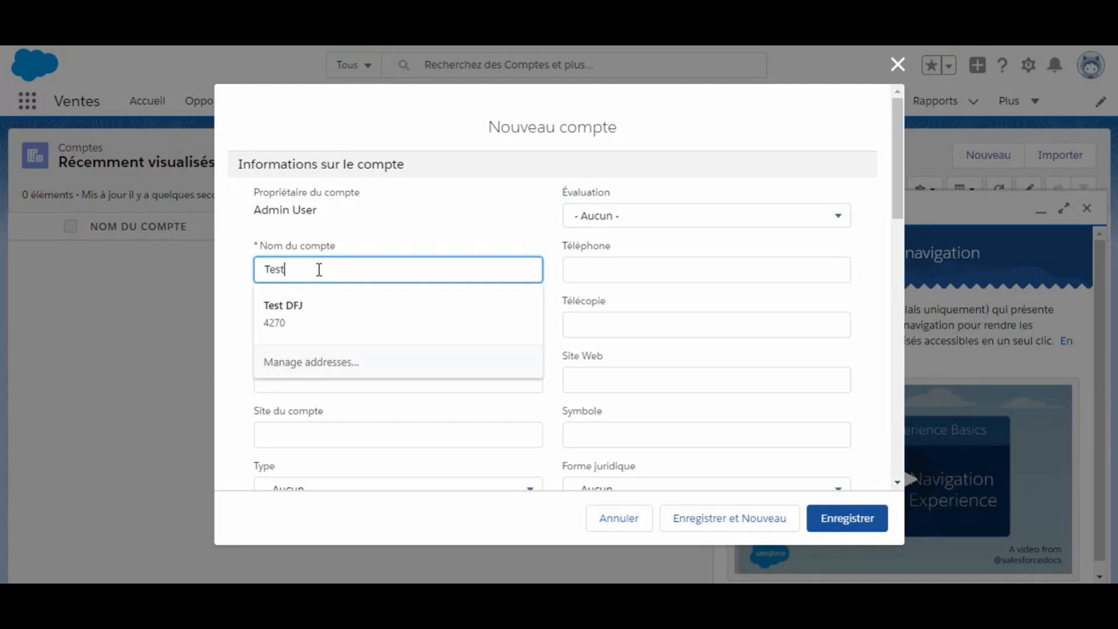
pyautogui.click(435, 205)
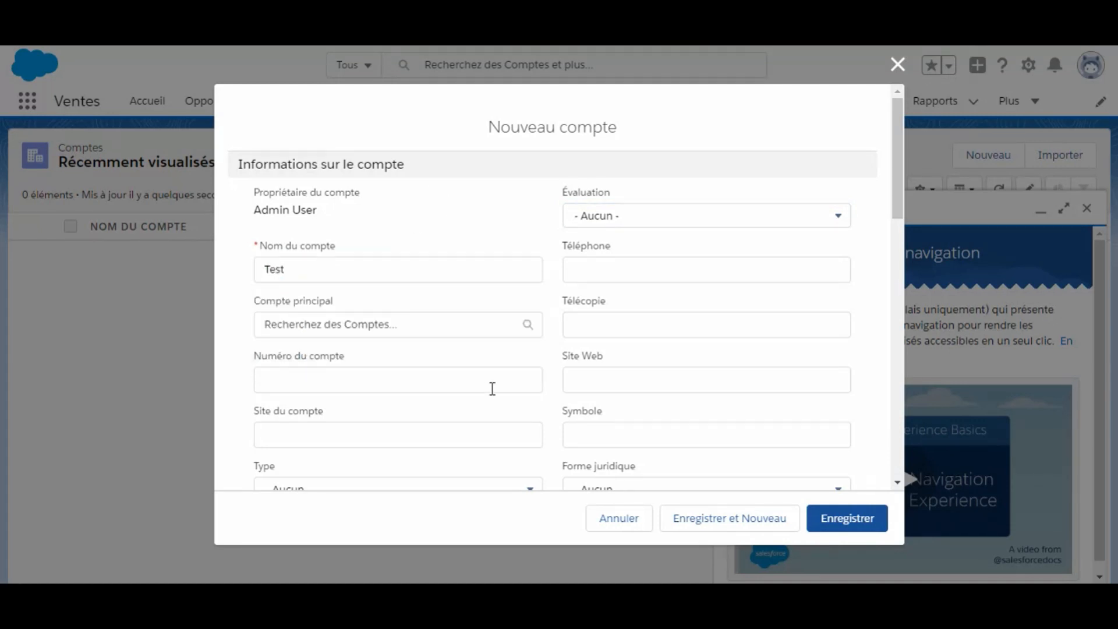
pyautogui.scroll(-10, 492, 389)
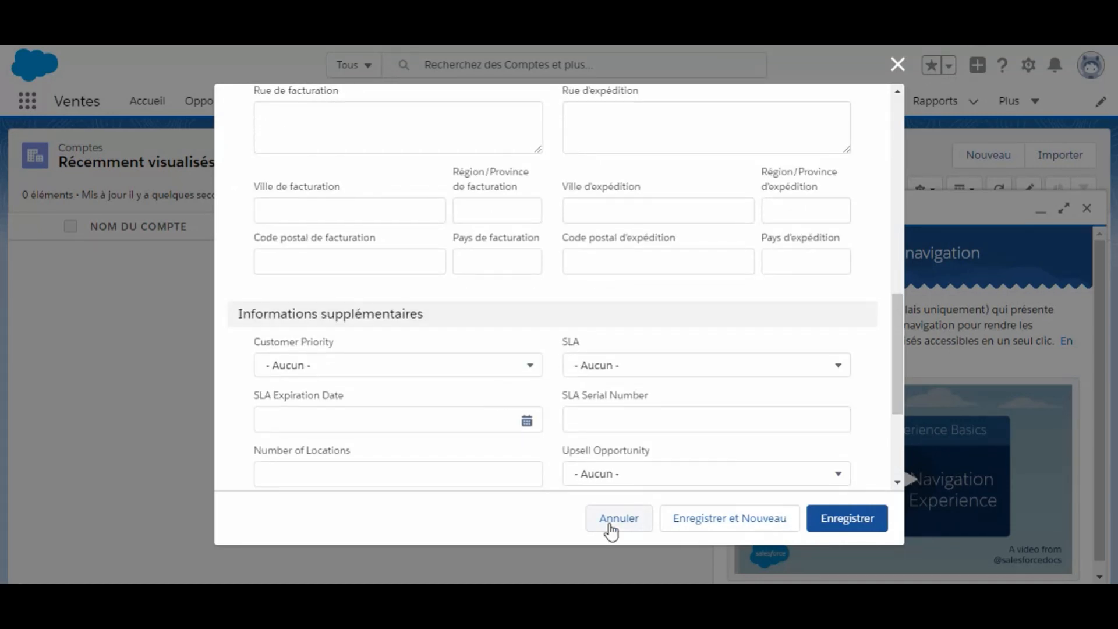
pyautogui.click(610, 527)
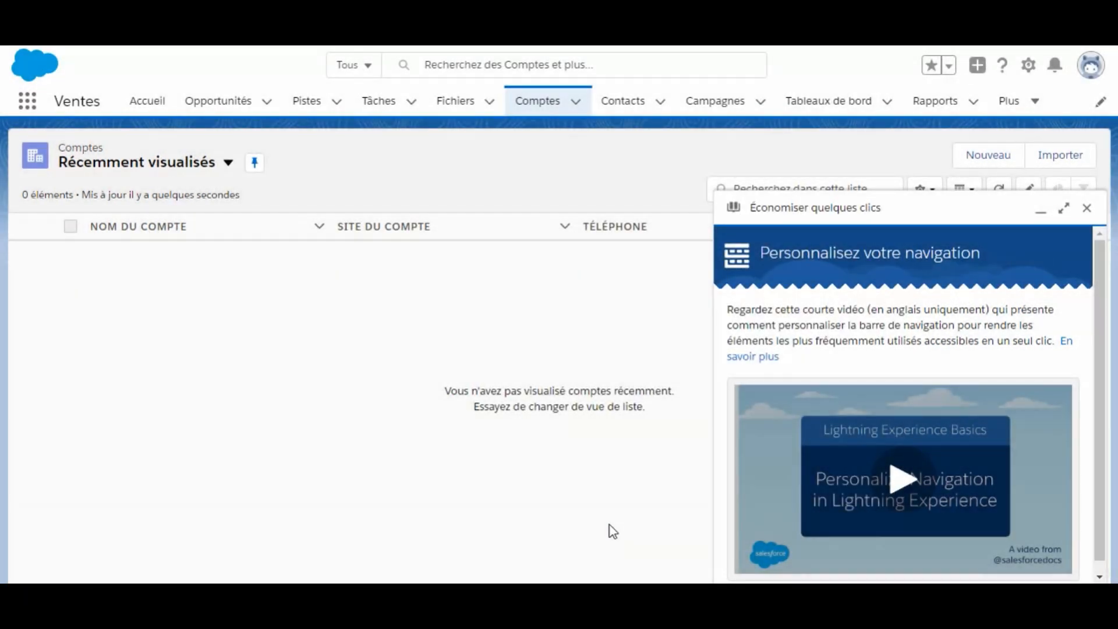
pyautogui.click(1086, 208)
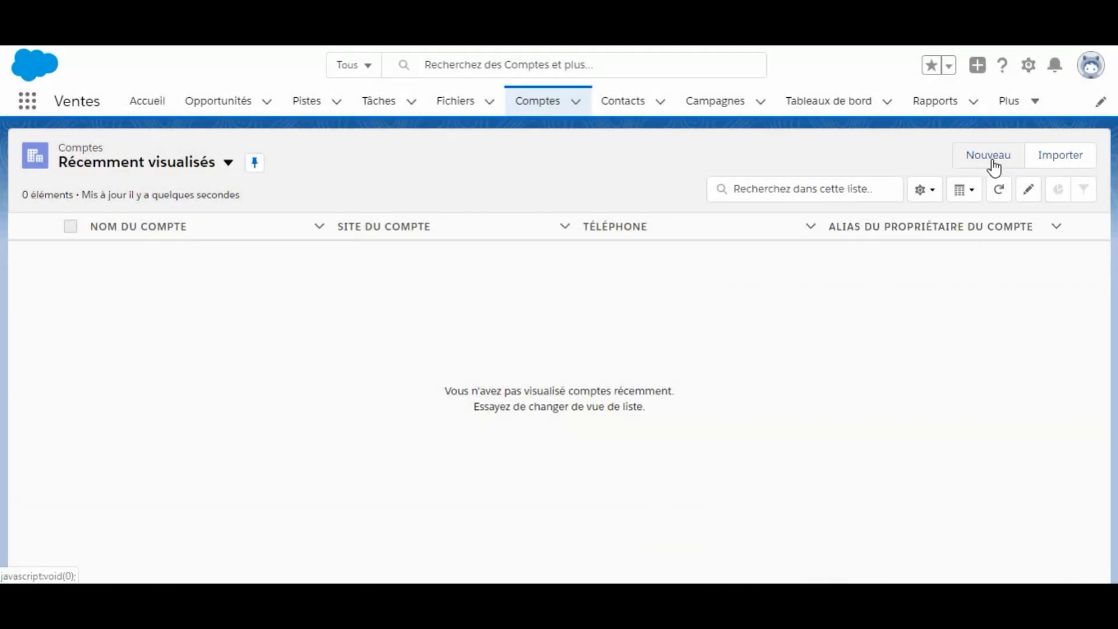
# Set the personal language back to English in the Langue et fuseau horaire settings and save it.
pyautogui.click(1089, 65)
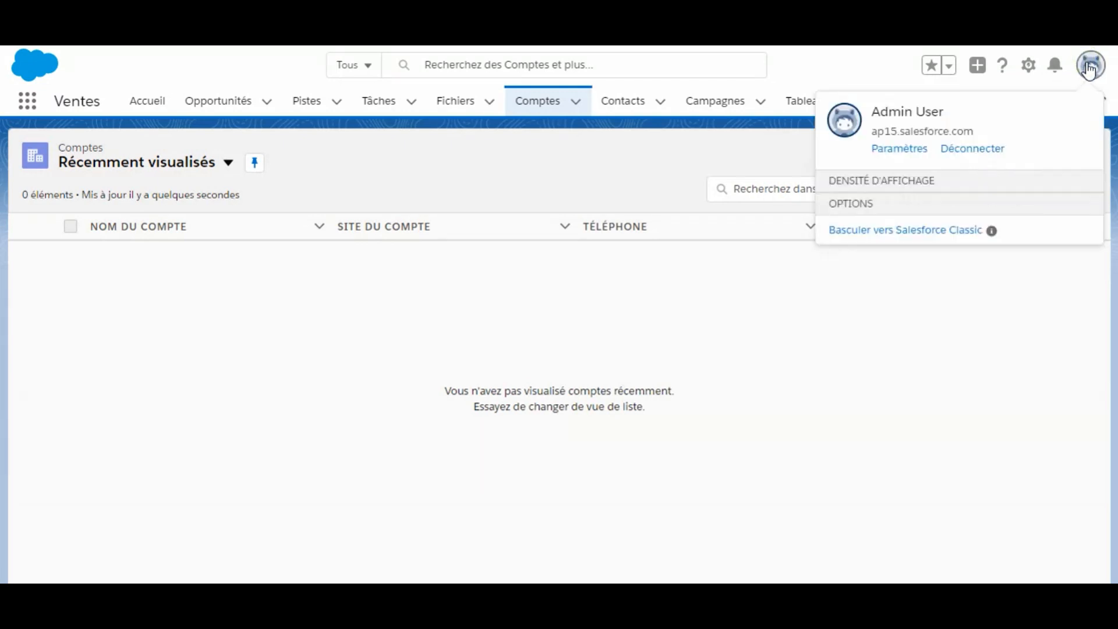
pyautogui.click(900, 149)
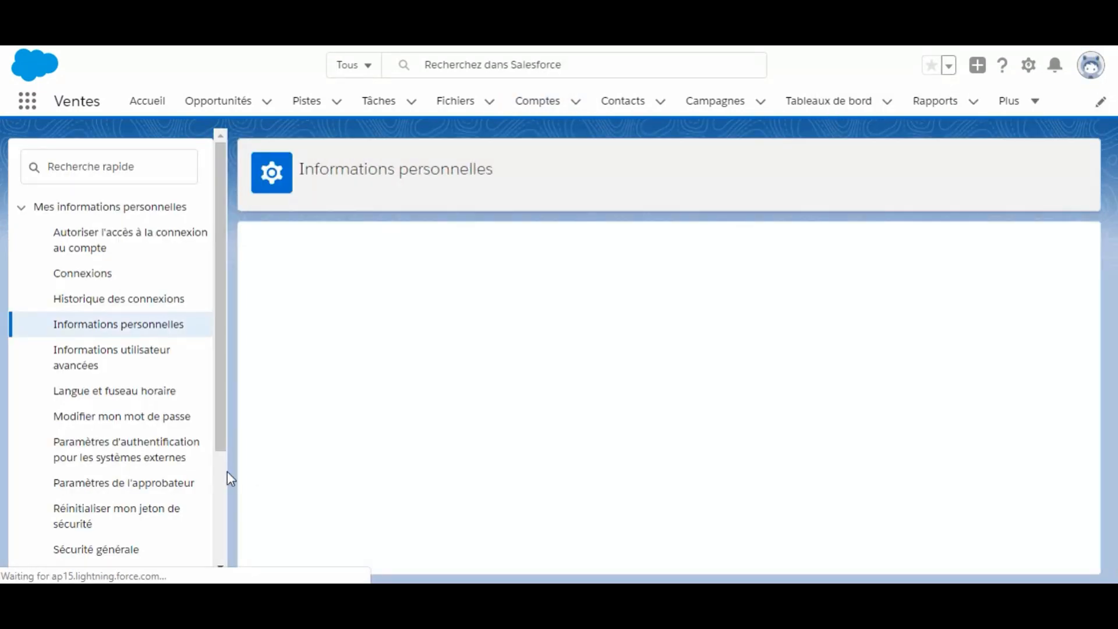
pyautogui.scroll(-3, 120, 474)
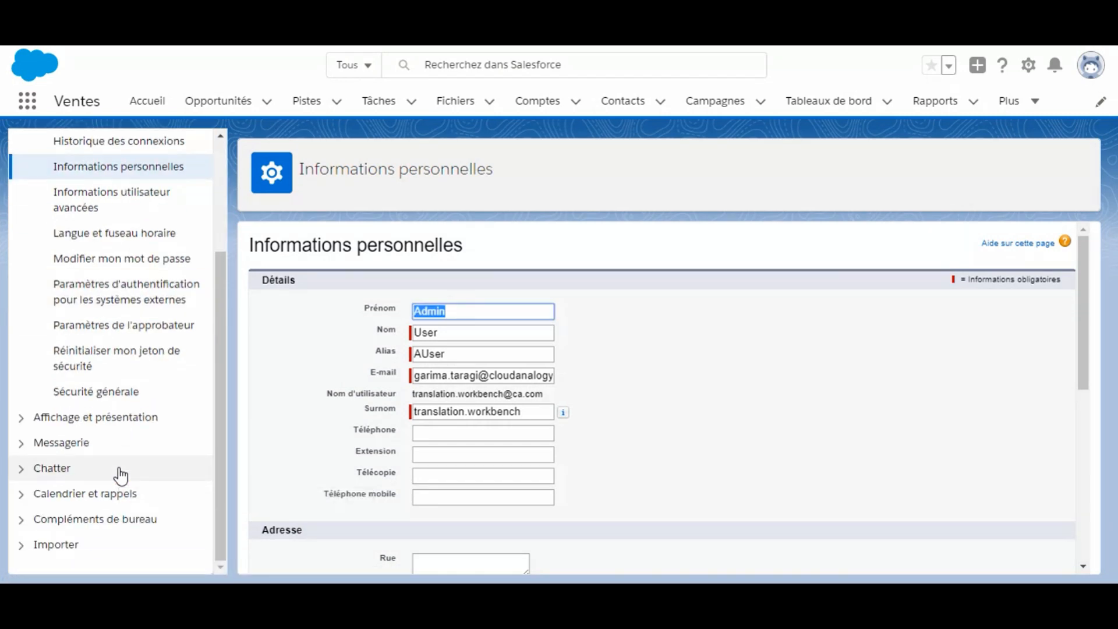
pyautogui.scroll(3, 117, 466)
pyautogui.click(108, 391)
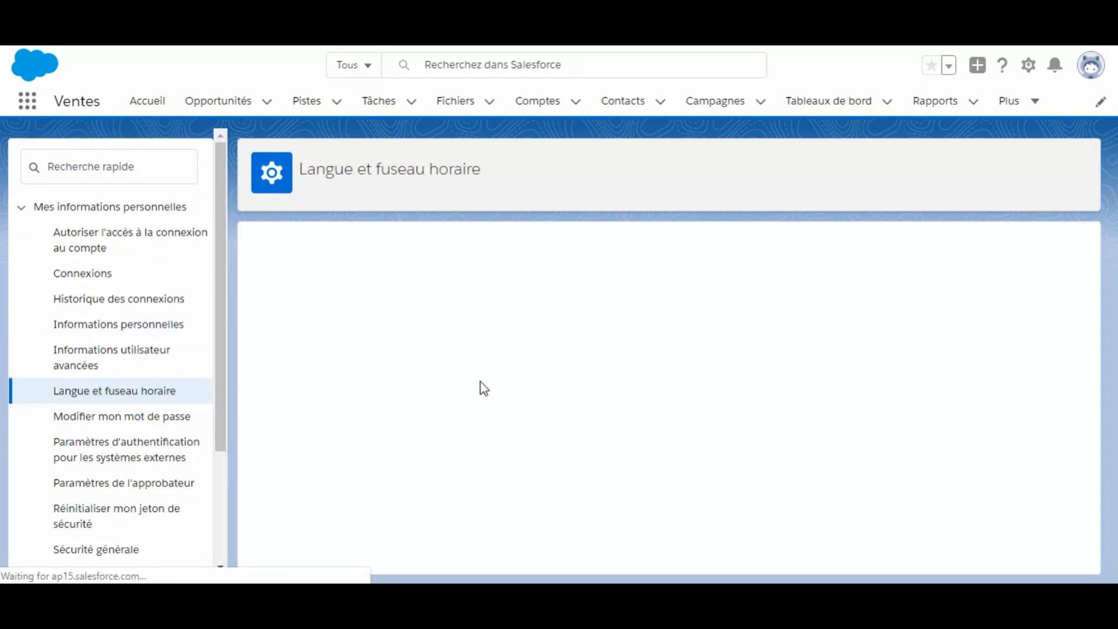
pyautogui.click(445, 351)
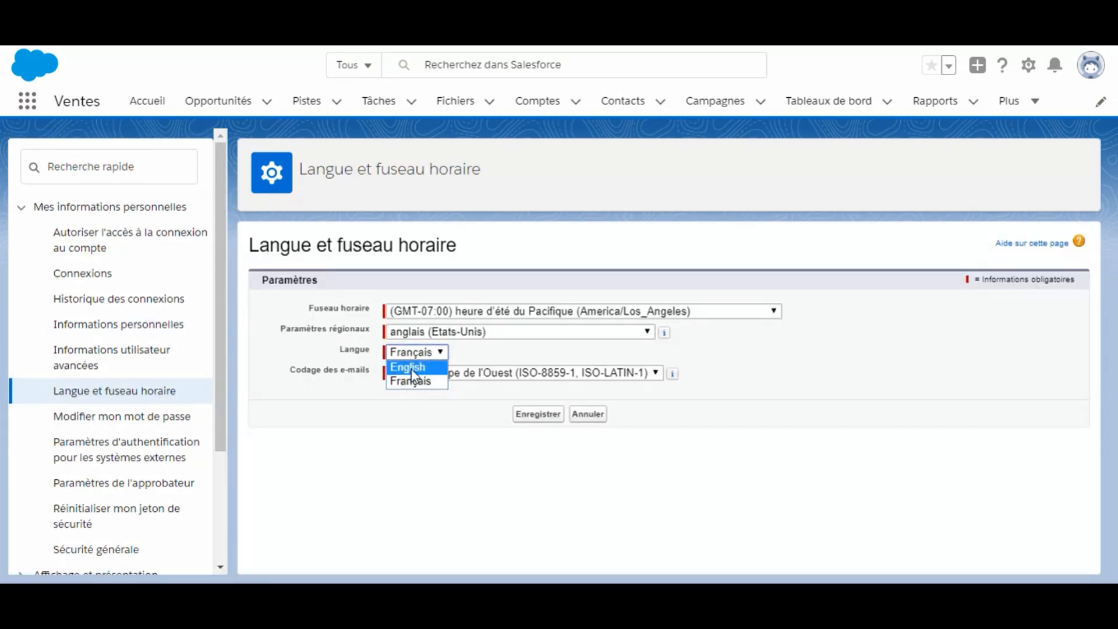
pyautogui.click(407, 366)
pyautogui.click(523, 421)
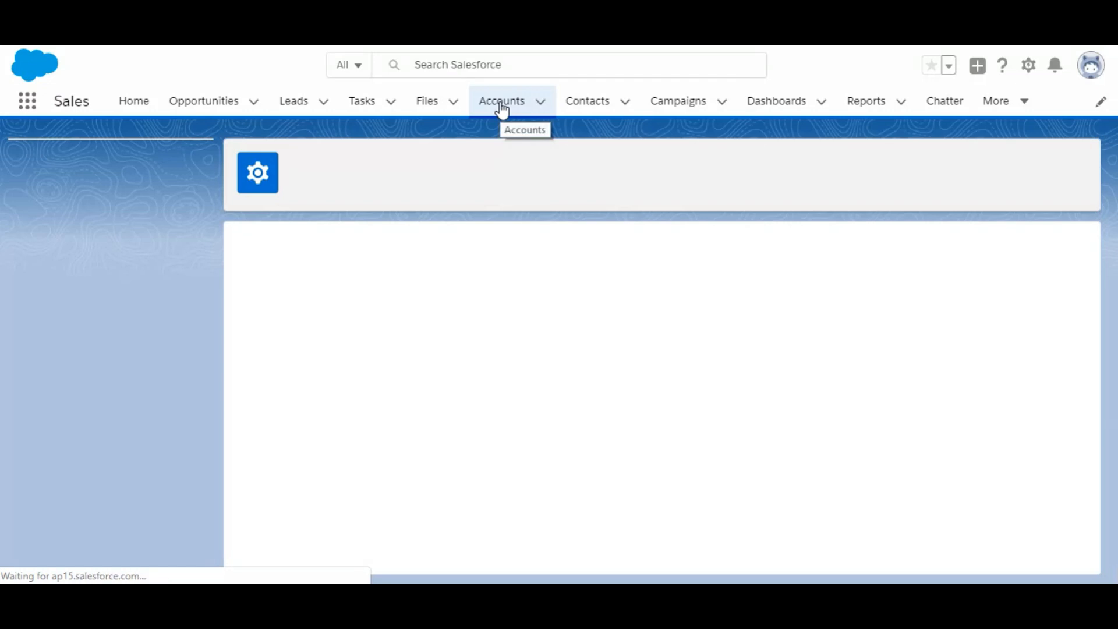
# Start a new record from the Accounts list and enter "test" as the account name.
pyautogui.click(502, 104)
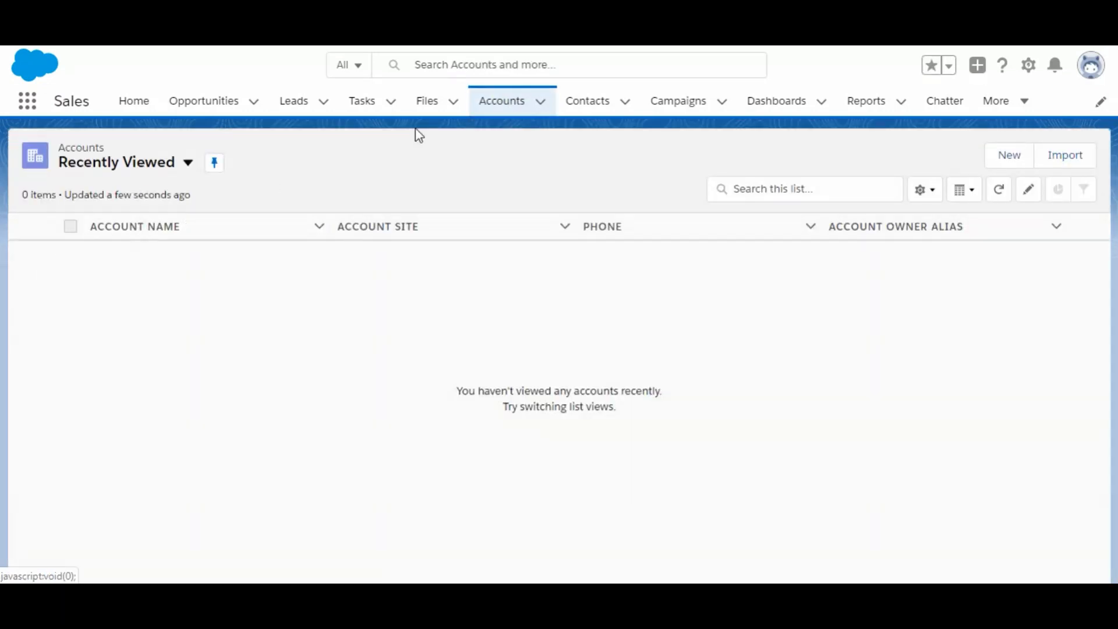
pyautogui.click(1020, 154)
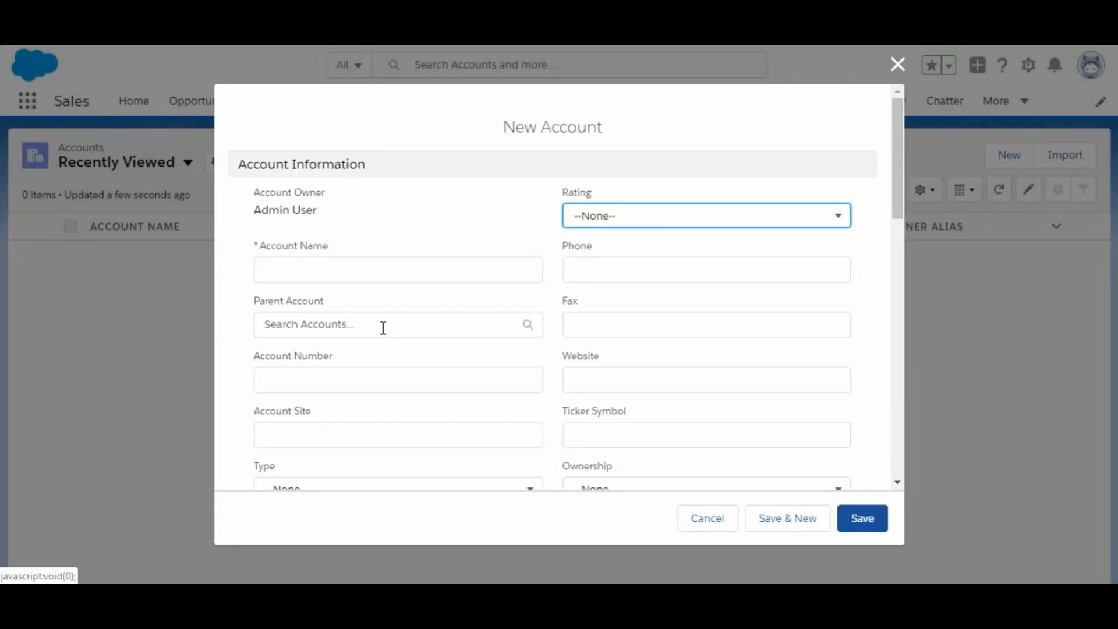
pyautogui.click(326, 267)
pyautogui.write('test')
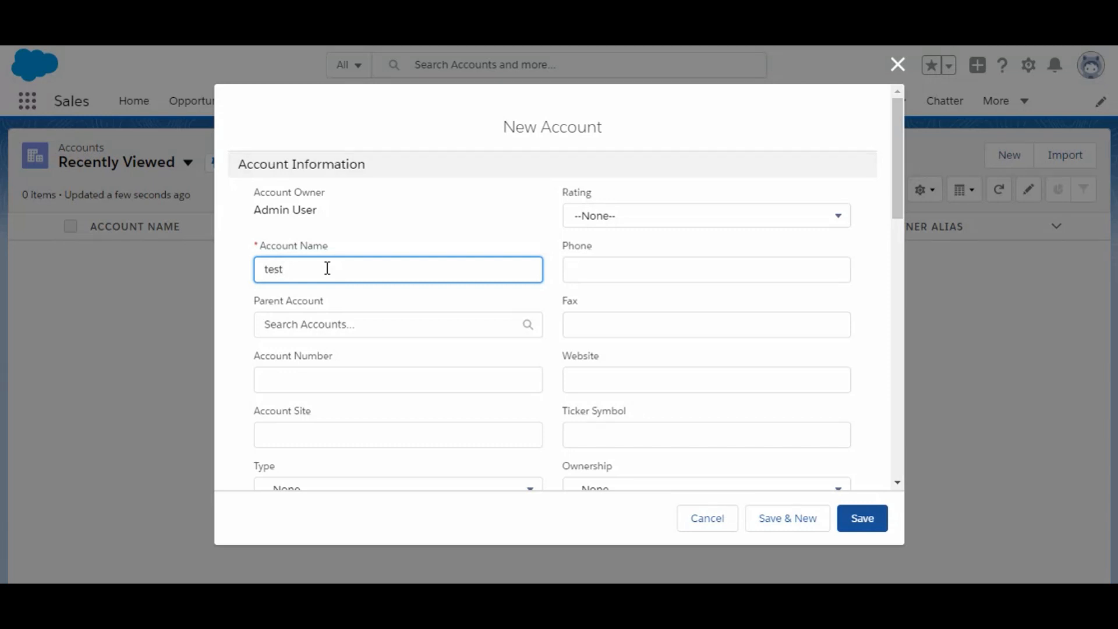
pyautogui.click(365, 322)
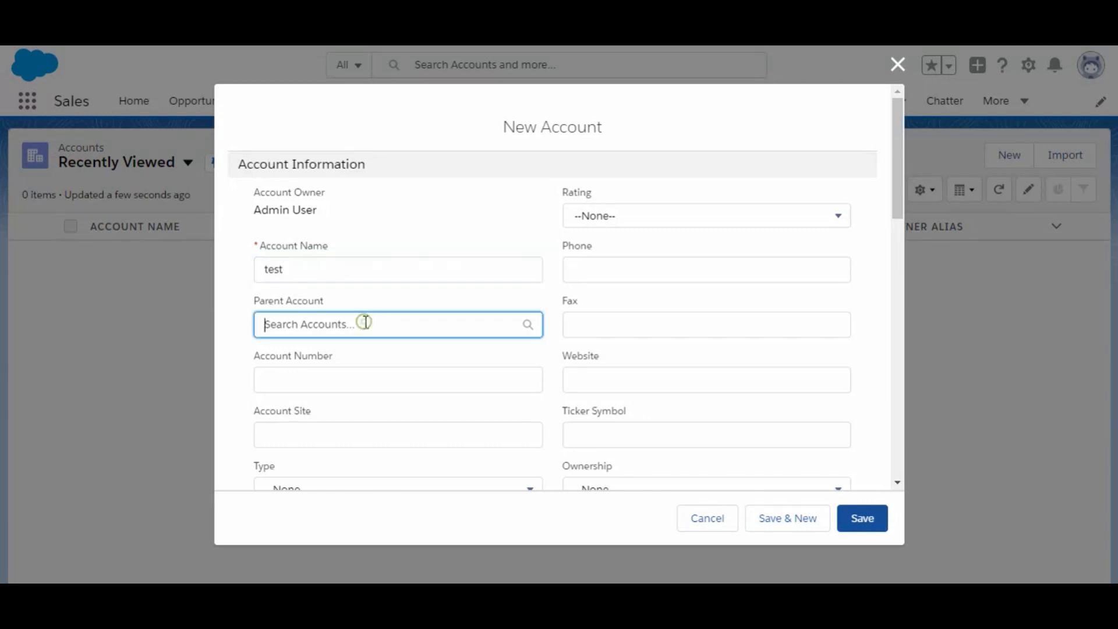
pyautogui.click(427, 300)
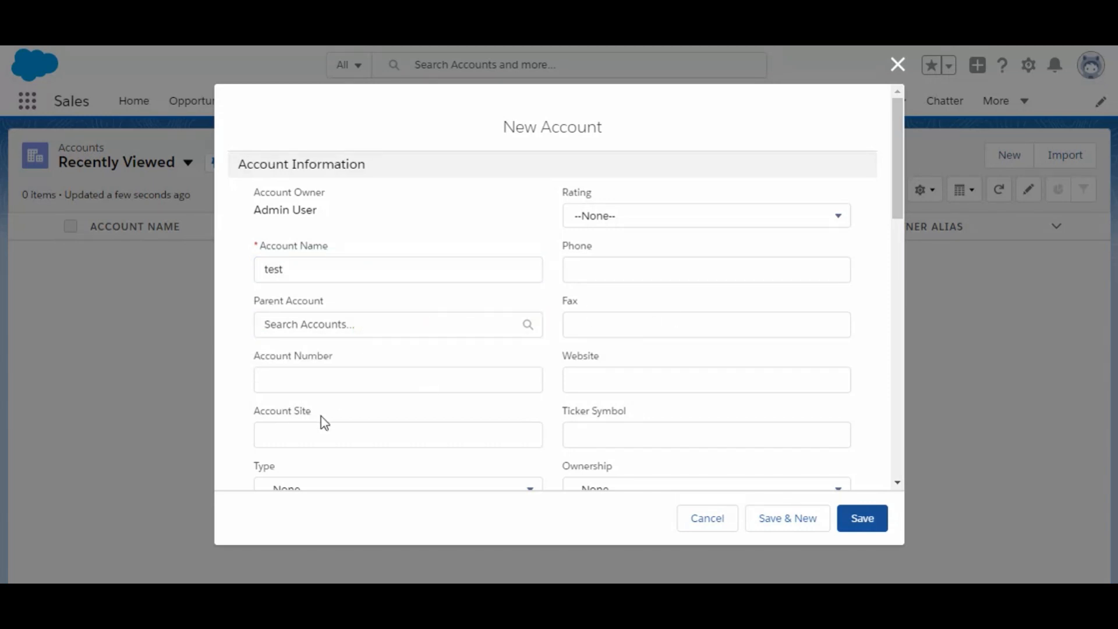
# Enter "Testabc" in the new account's Brife field and save the account.
pyautogui.scroll(-6, 320, 417)
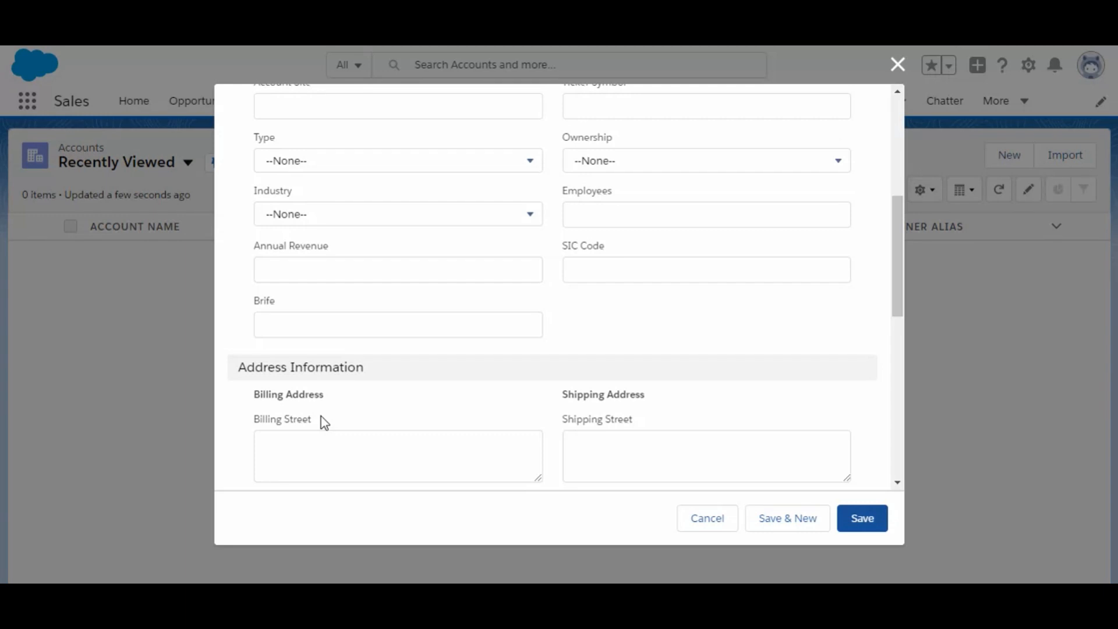
pyautogui.moveTo(281, 302); pyautogui.dragTo(249, 300)
pyautogui.click(280, 328)
pyautogui.write('Test')
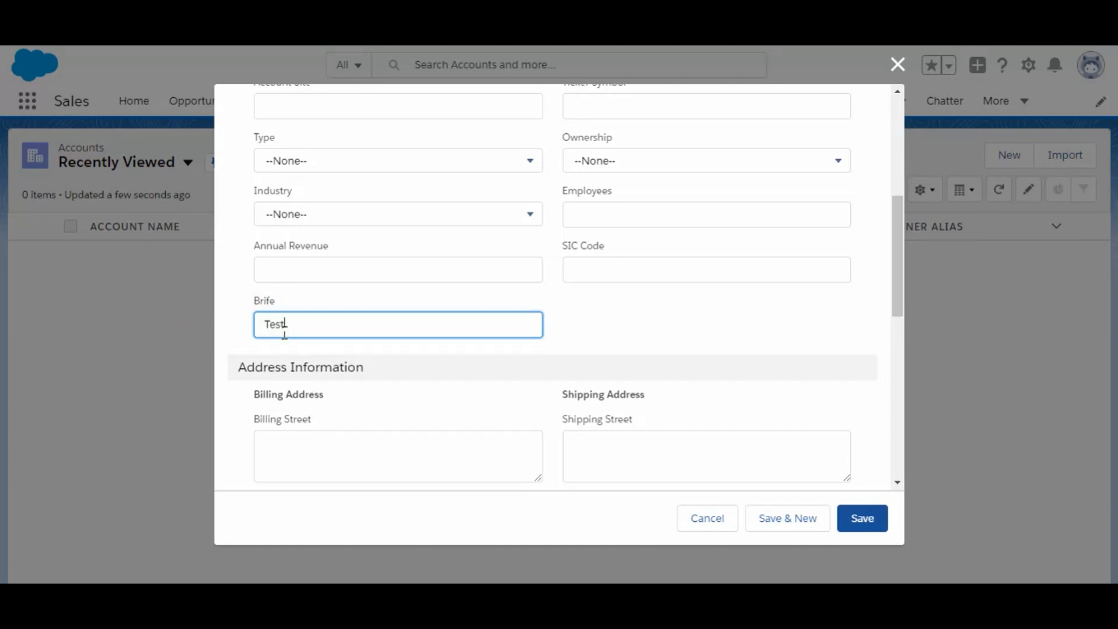
pyautogui.write('abd')
pyautogui.write('c')
pyautogui.click(861, 518)
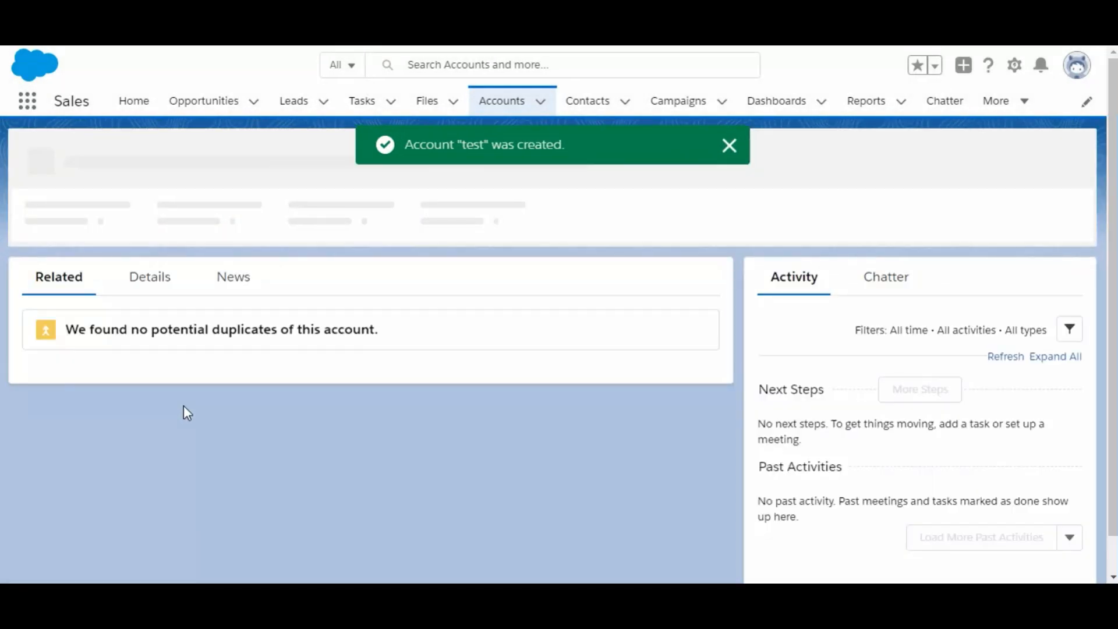
# Open the test account's details and examine the label and value of its custom text field.
pyautogui.click(146, 281)
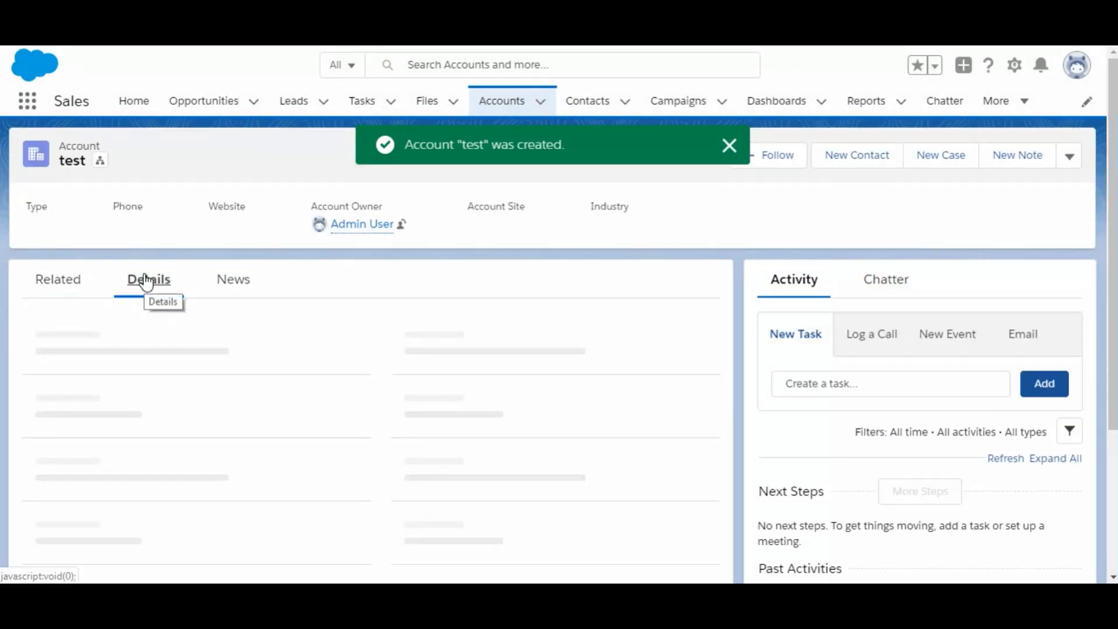
pyautogui.scroll(-3, 474, 472)
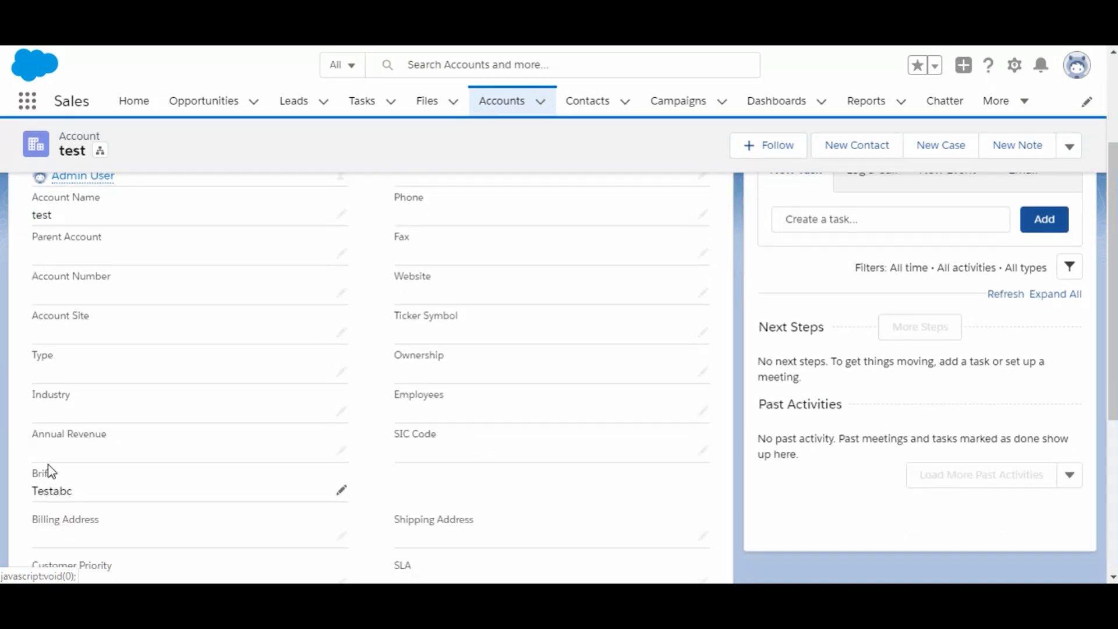
pyautogui.moveTo(63, 473); pyautogui.dragTo(28, 477)
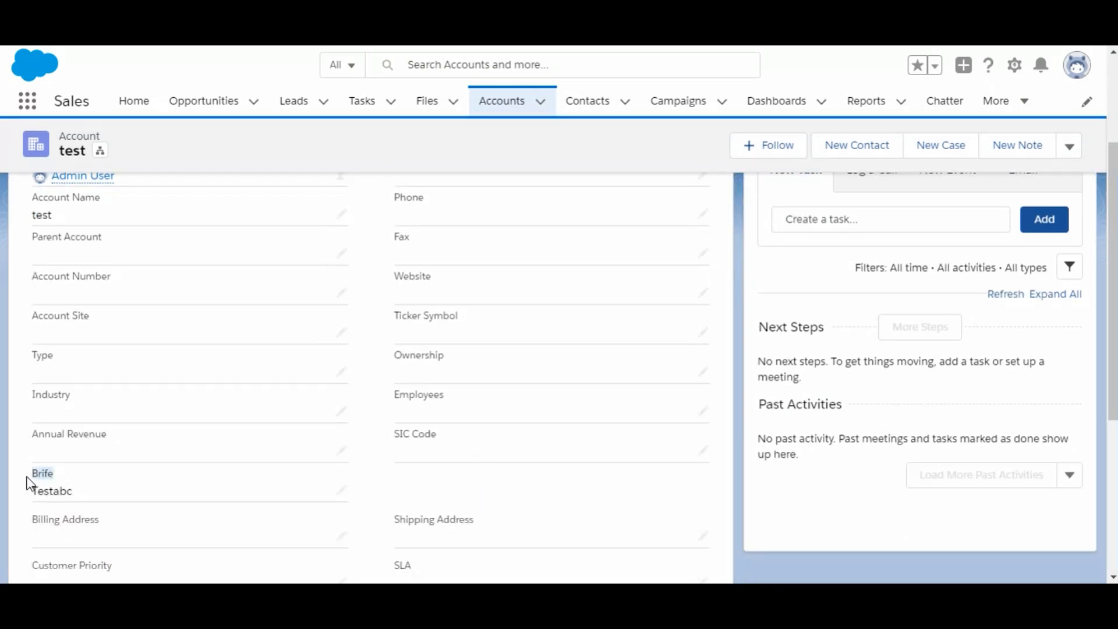
pyautogui.click(619, 488)
pyautogui.scroll(5, 618, 488)
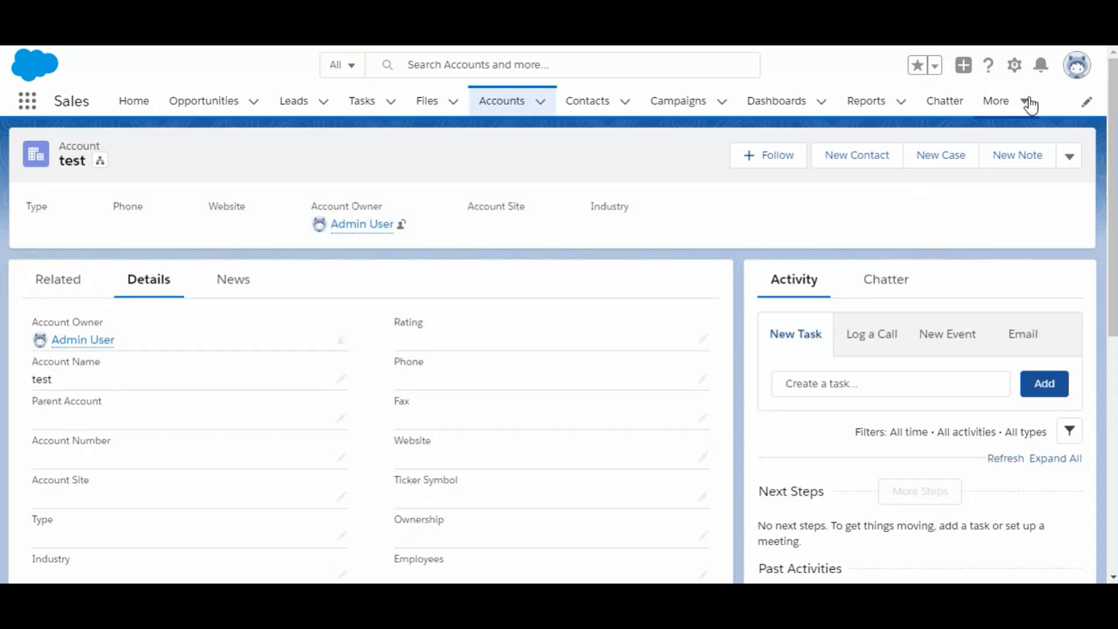
# Set the personal language to Français in the Language & Time Zone settings and save it.
pyautogui.click(1077, 74)
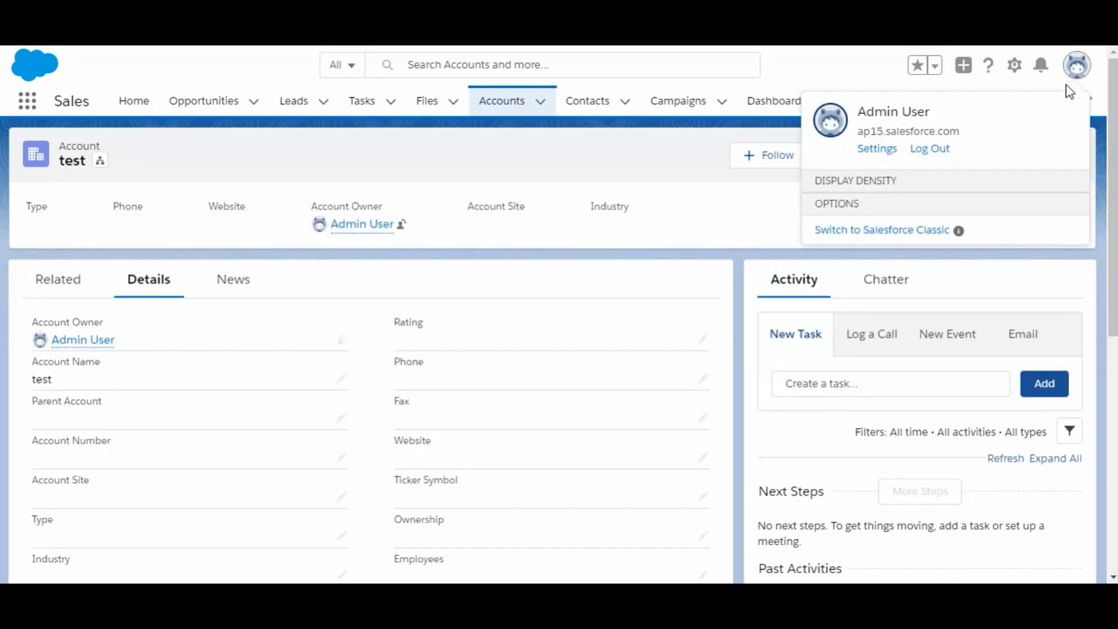
pyautogui.click(877, 148)
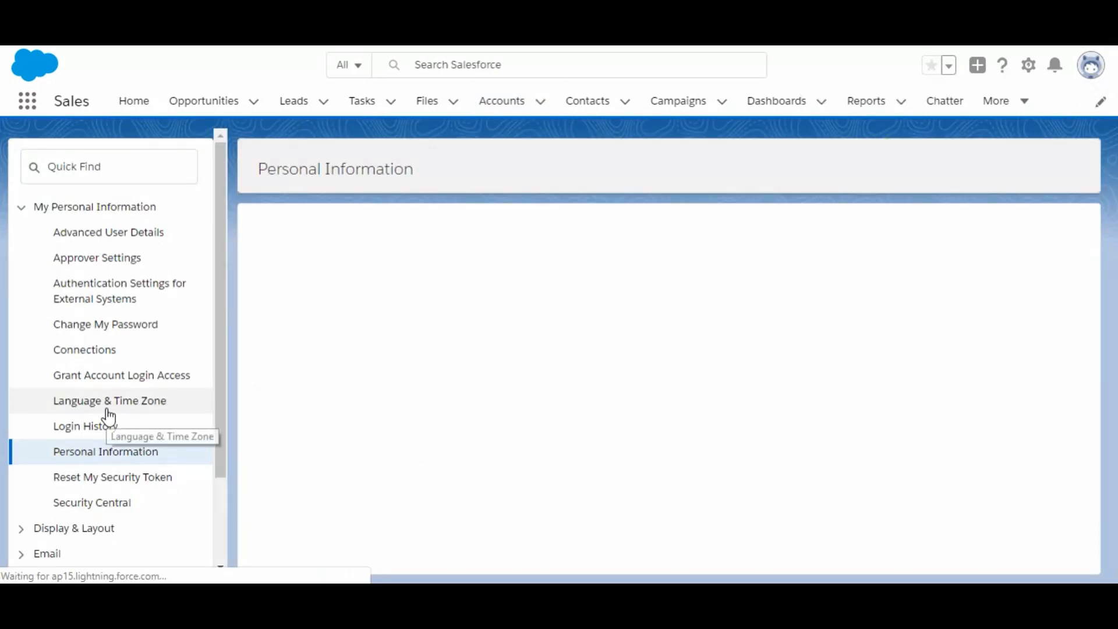
pyautogui.click(108, 412)
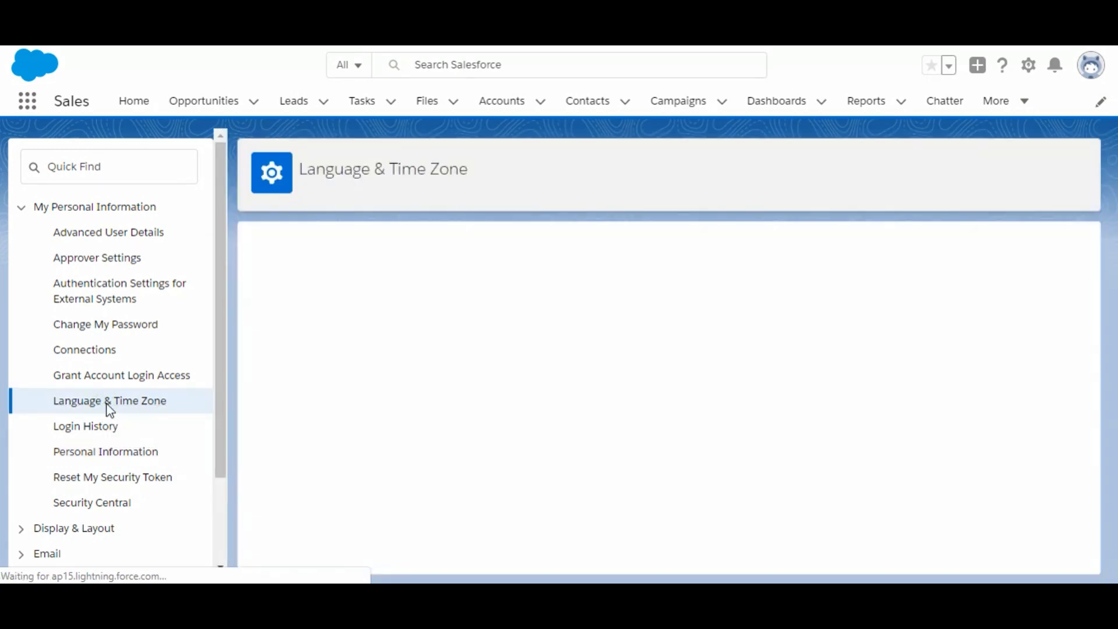
pyautogui.click(418, 351)
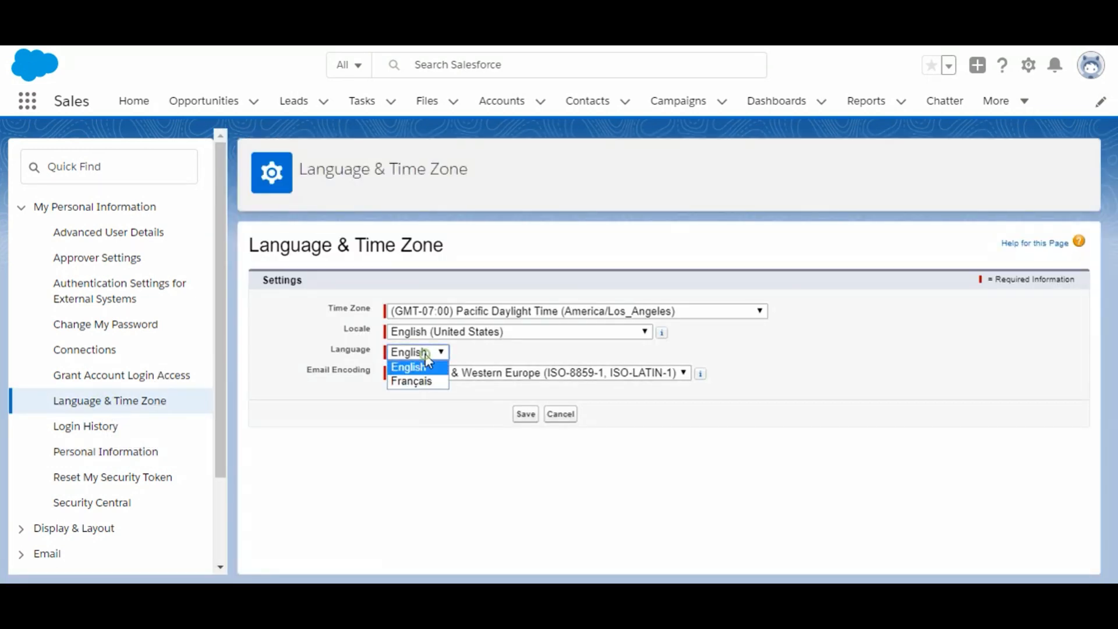
pyautogui.click(418, 385)
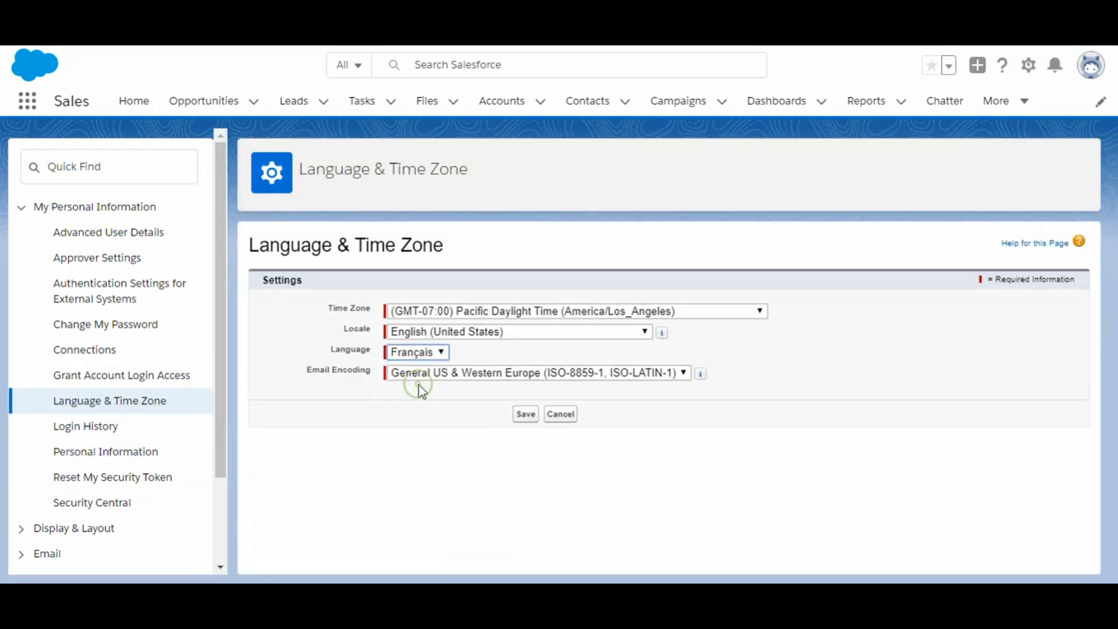
pyautogui.click(531, 419)
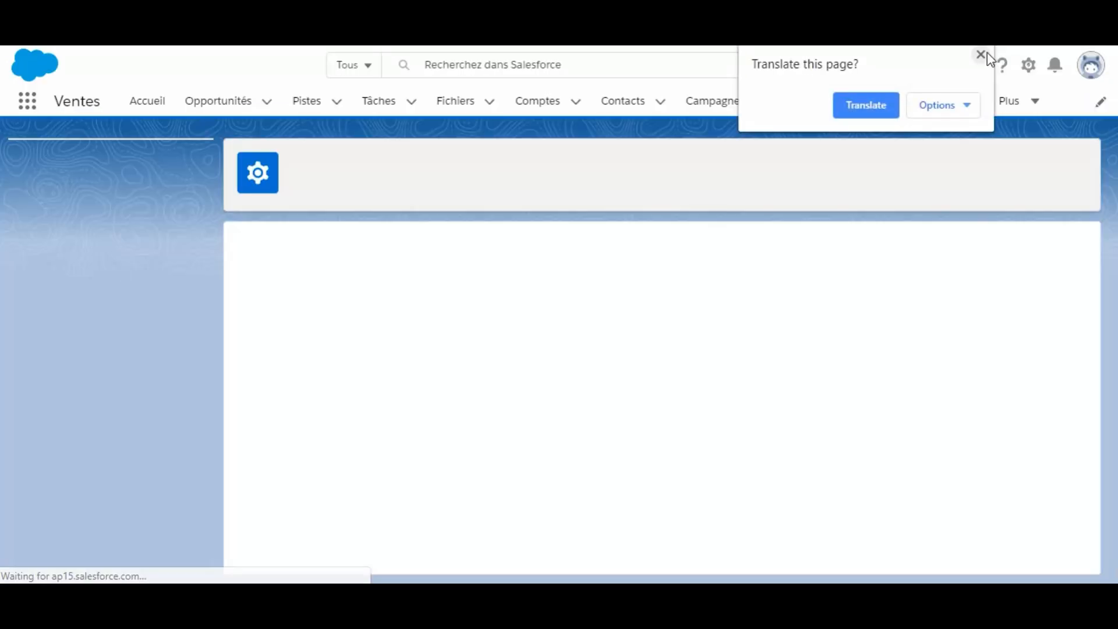
pyautogui.click(986, 52)
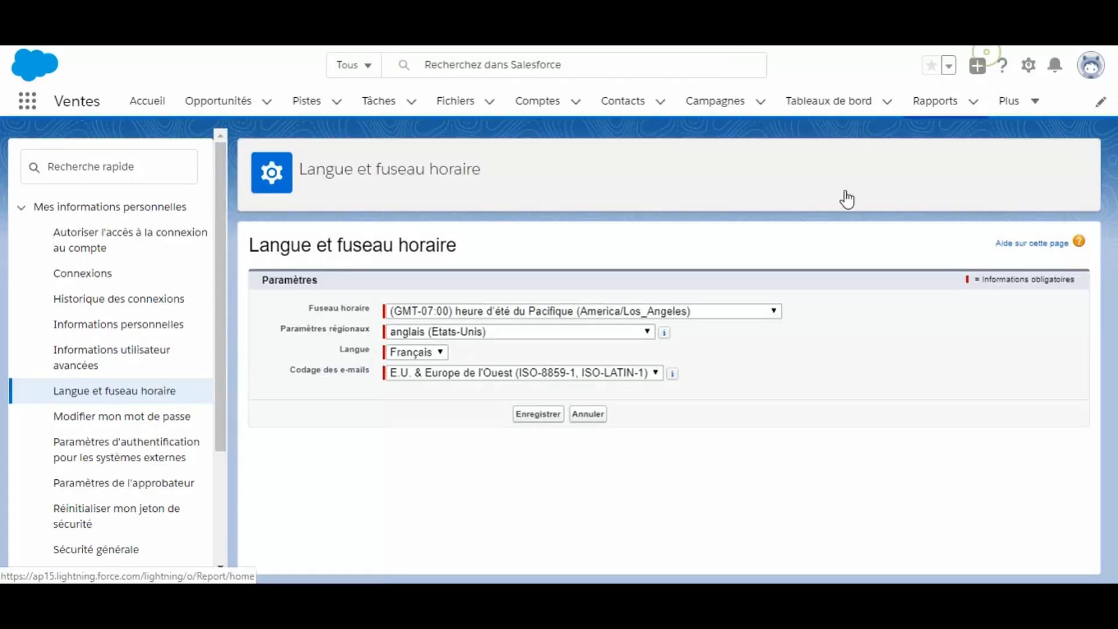
# Open the test account's details from the Comptes list and examine the French label of its custom text field.
pyautogui.click(530, 105)
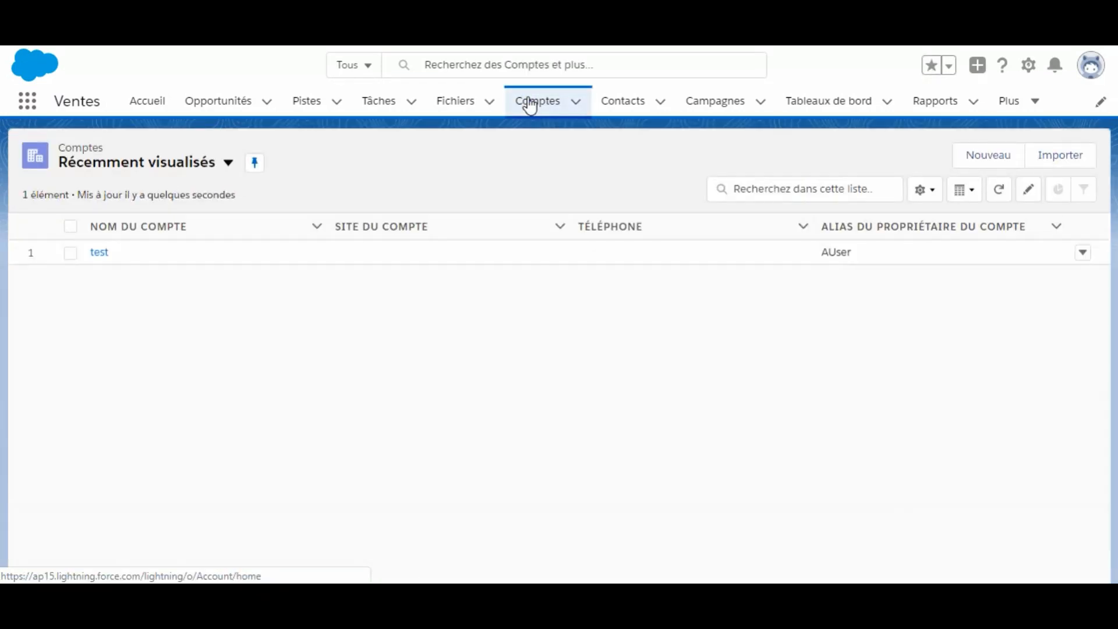
pyautogui.click(96, 255)
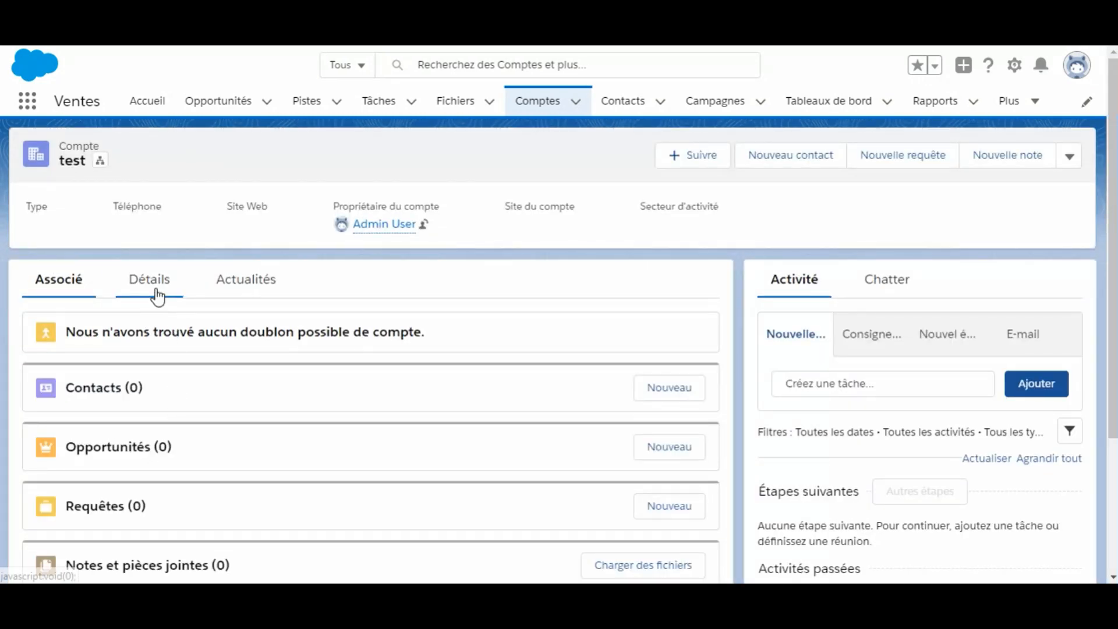
pyautogui.click(157, 292)
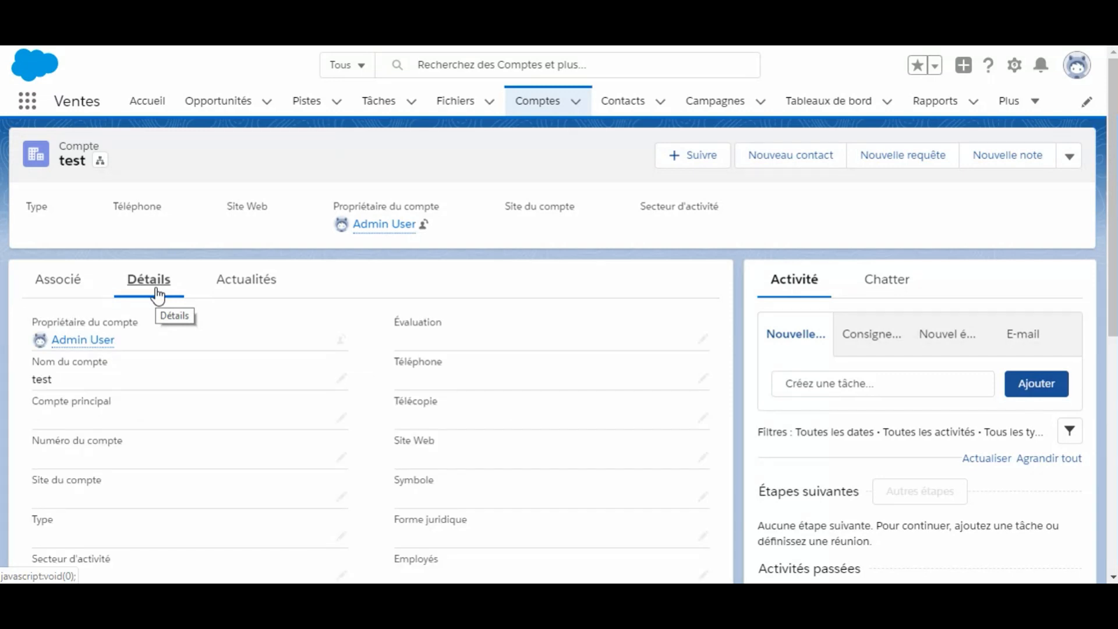
pyautogui.scroll(-3, 185, 446)
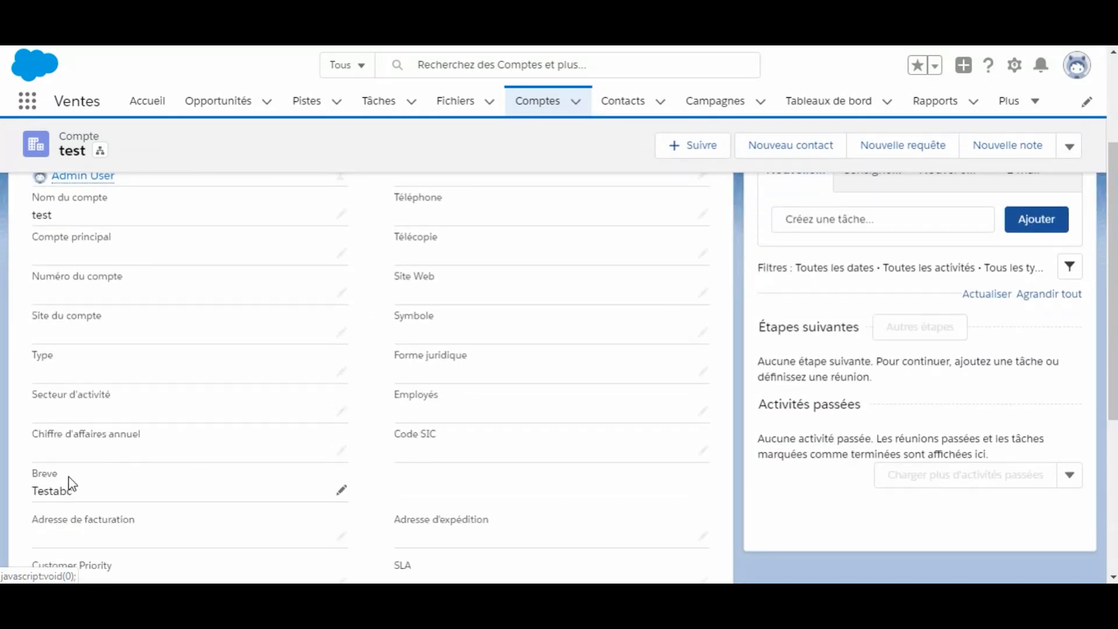
pyautogui.moveTo(61, 476); pyautogui.dragTo(34, 476)
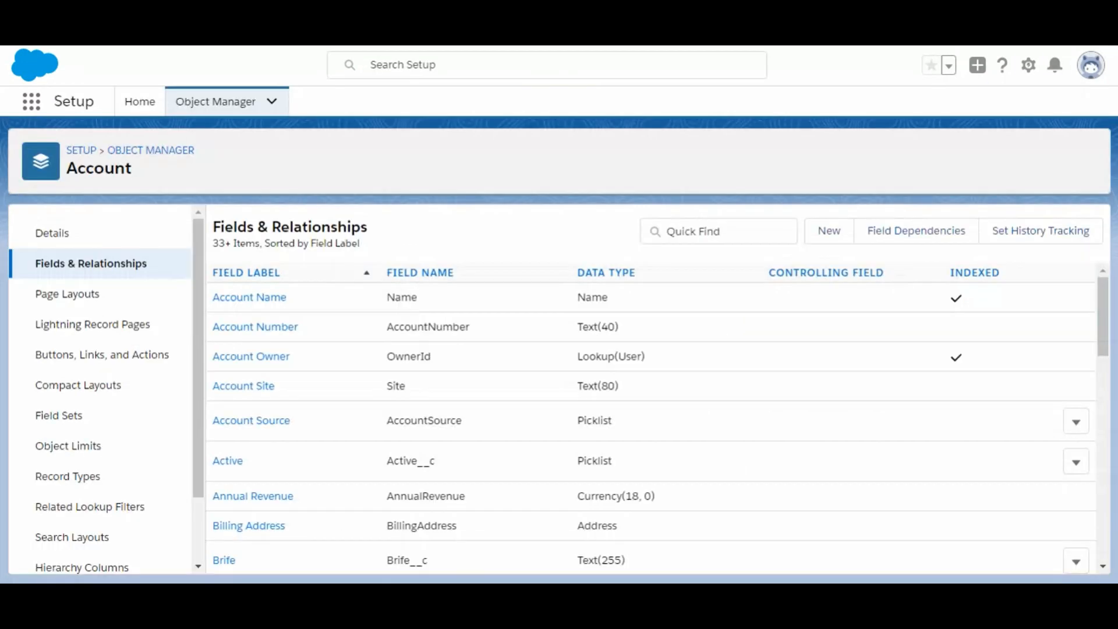
# Switch the personal language back to English in the Langue et fuseau horaire settings and save the change.
pyautogui.click(1029, 65)
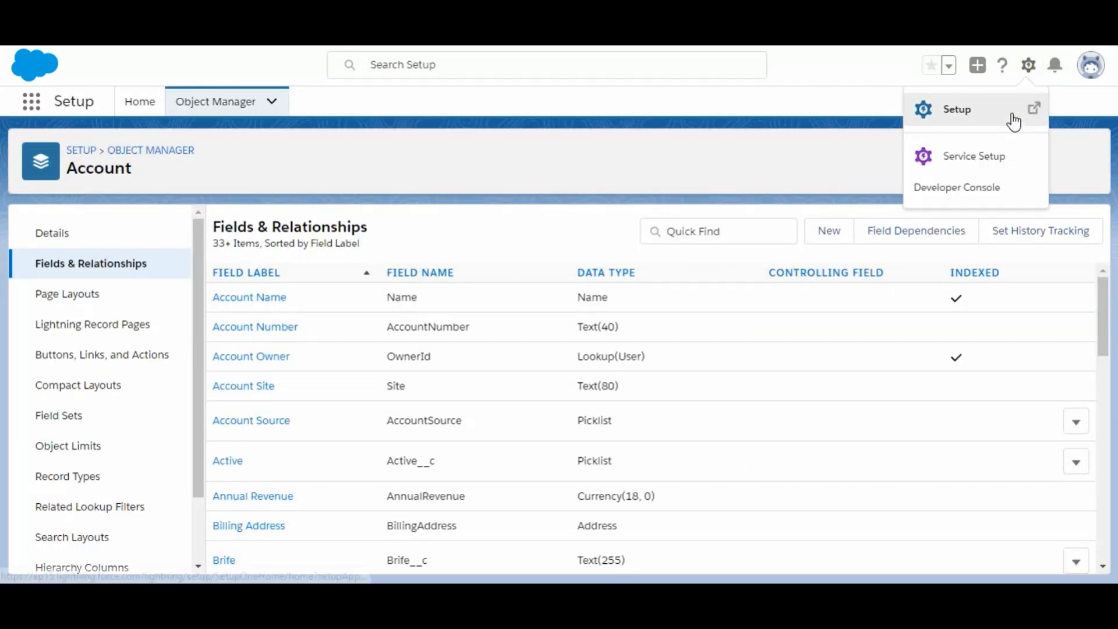
pyautogui.click(1011, 116)
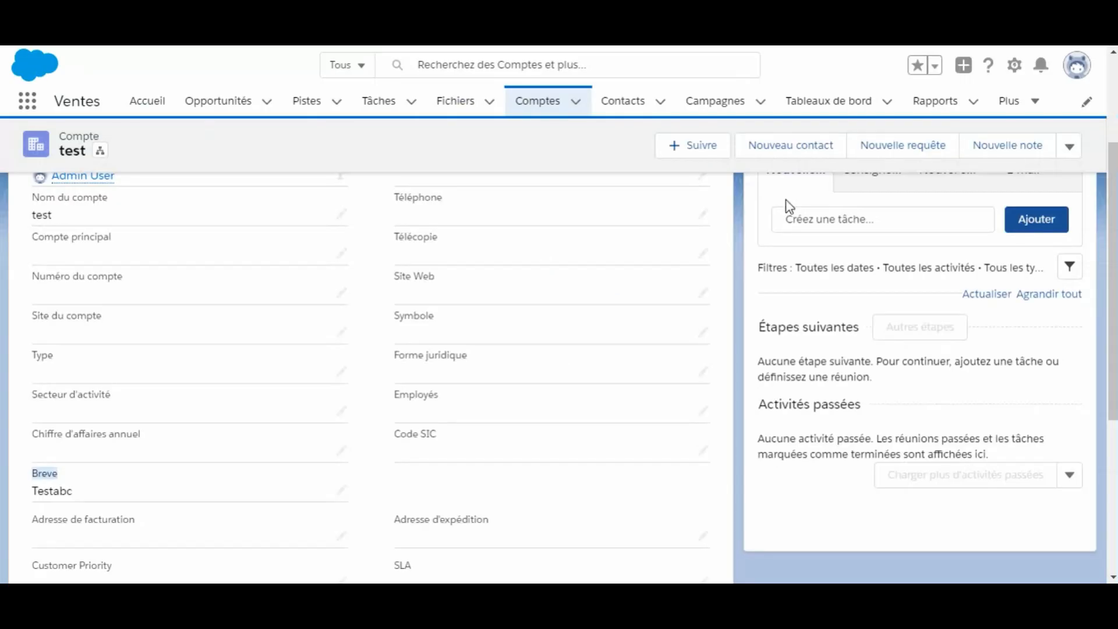
pyautogui.click(1077, 65)
pyautogui.click(883, 151)
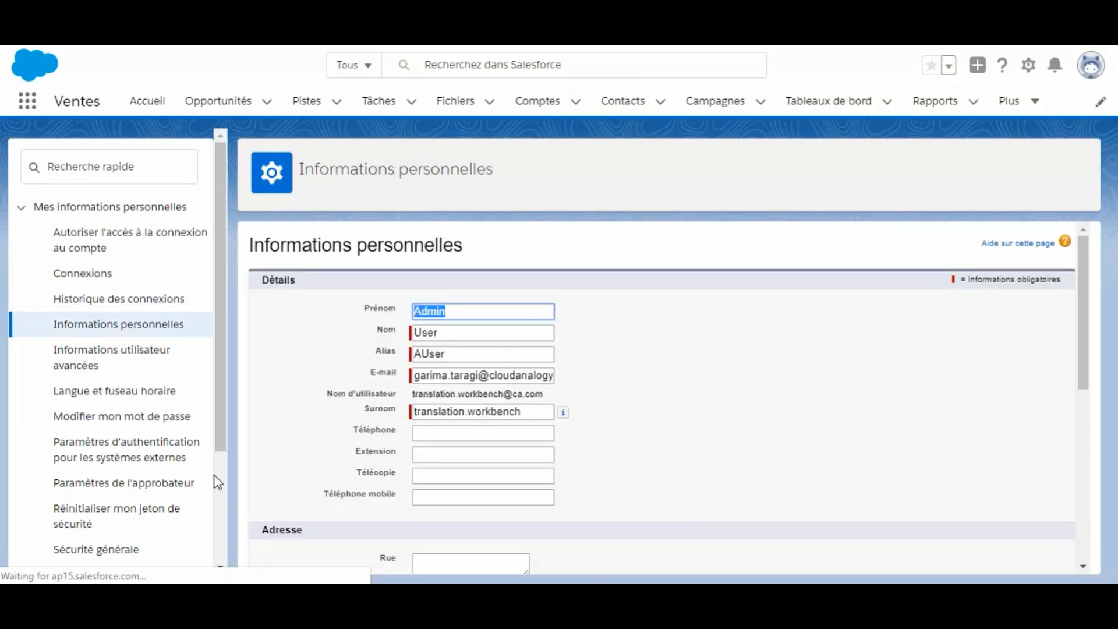
pyautogui.click(92, 399)
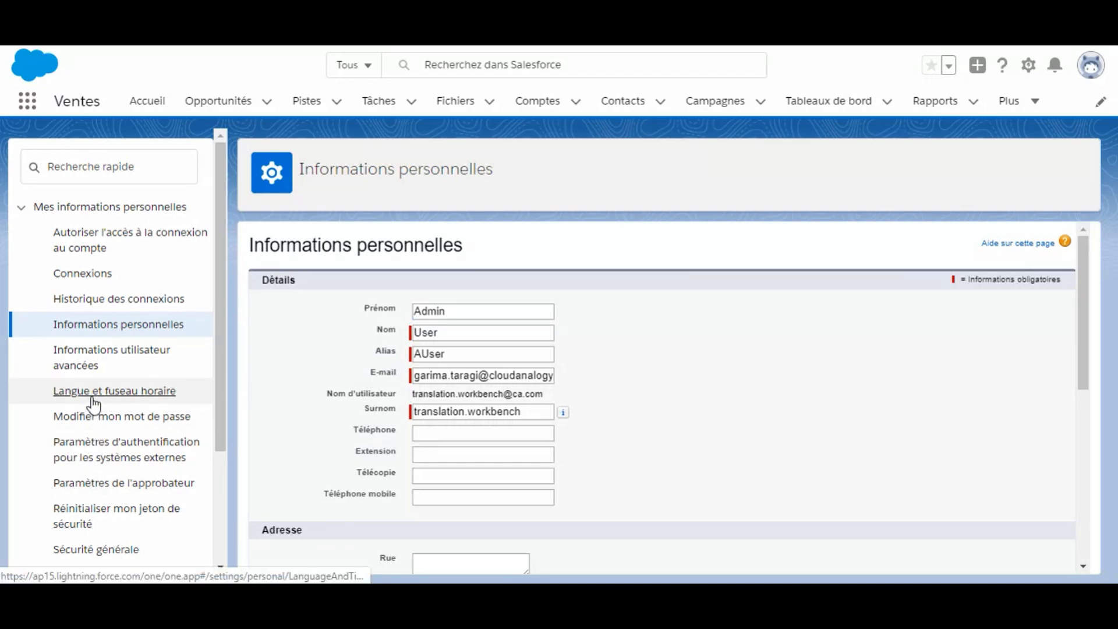
pyautogui.click(92, 399)
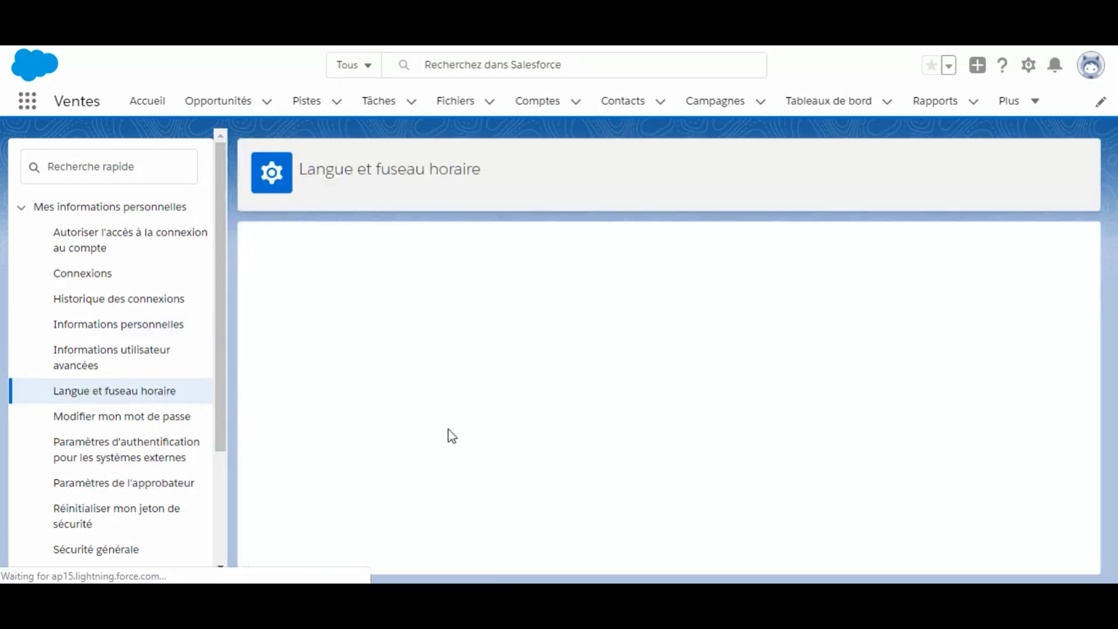
pyautogui.click(414, 352)
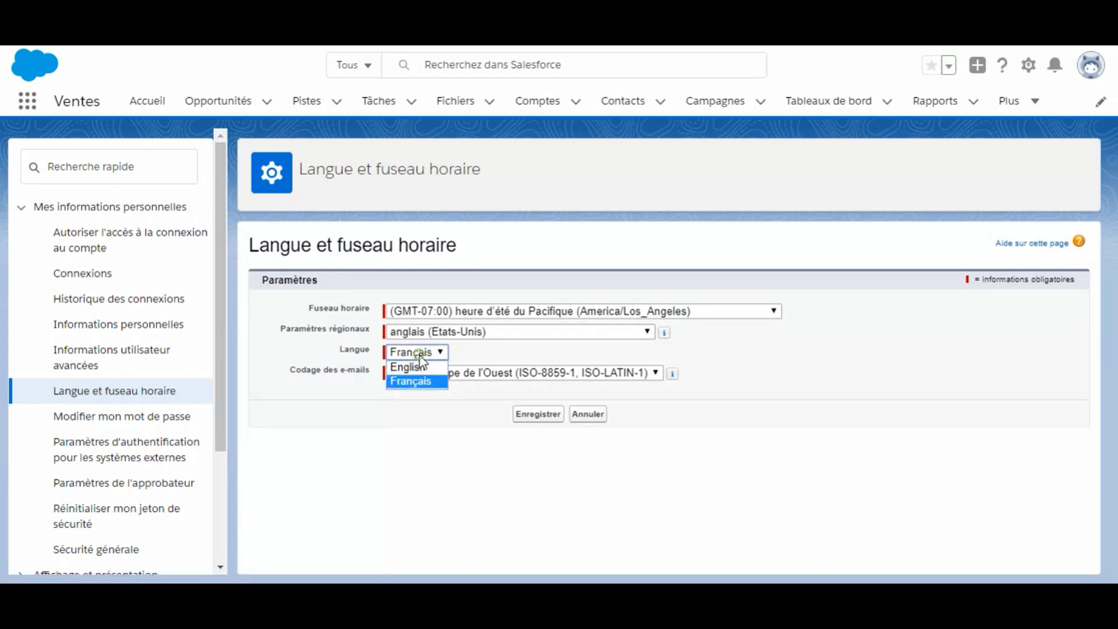
pyautogui.click(415, 368)
pyautogui.click(534, 415)
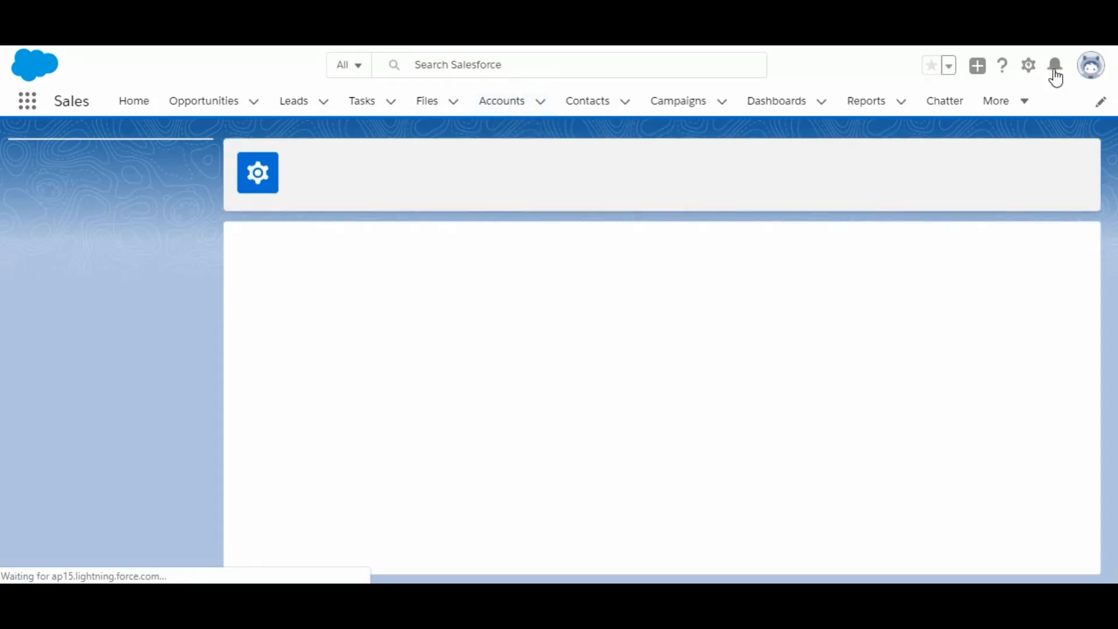
# Open Setup, search for "translat" and open the Translate page of Translation Workbench.
pyautogui.click(1030, 67)
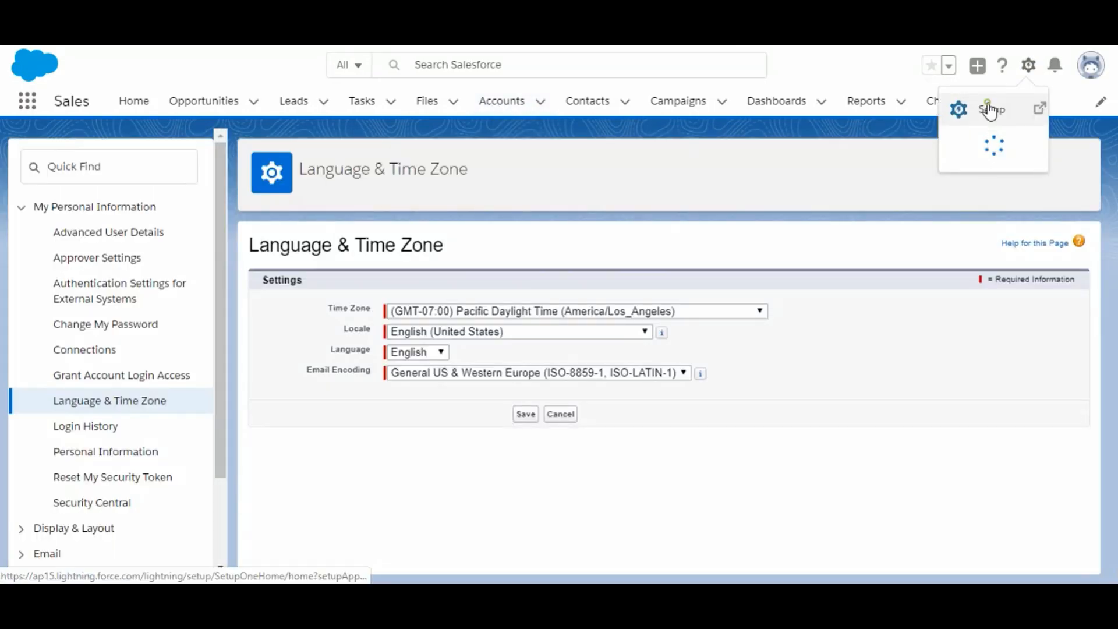
pyautogui.click(991, 107)
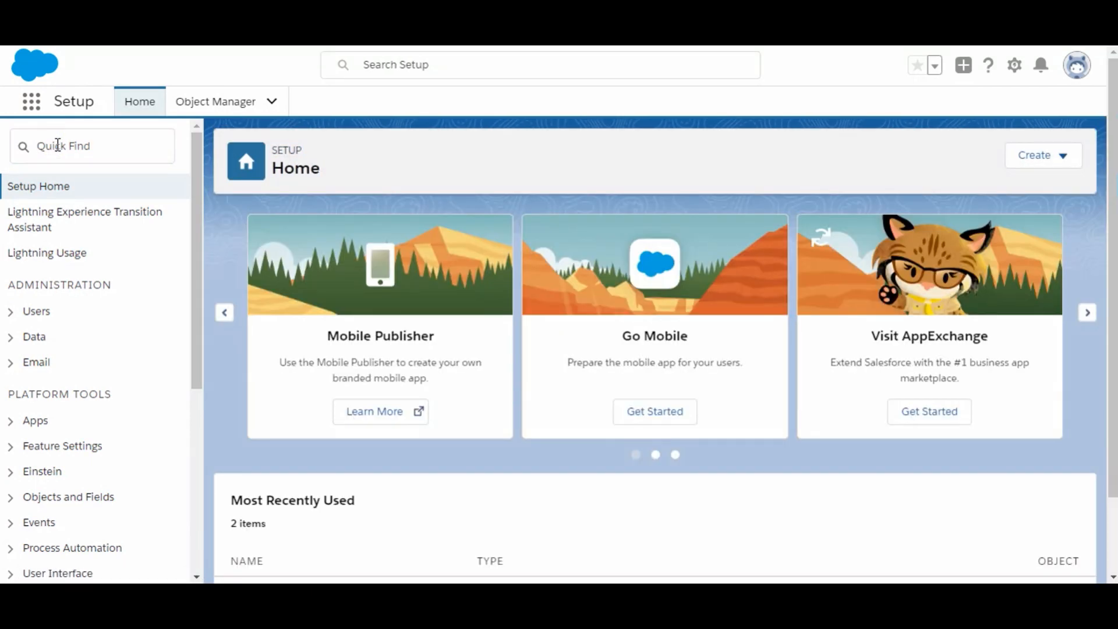
pyautogui.click(57, 144)
pyautogui.write('tr')
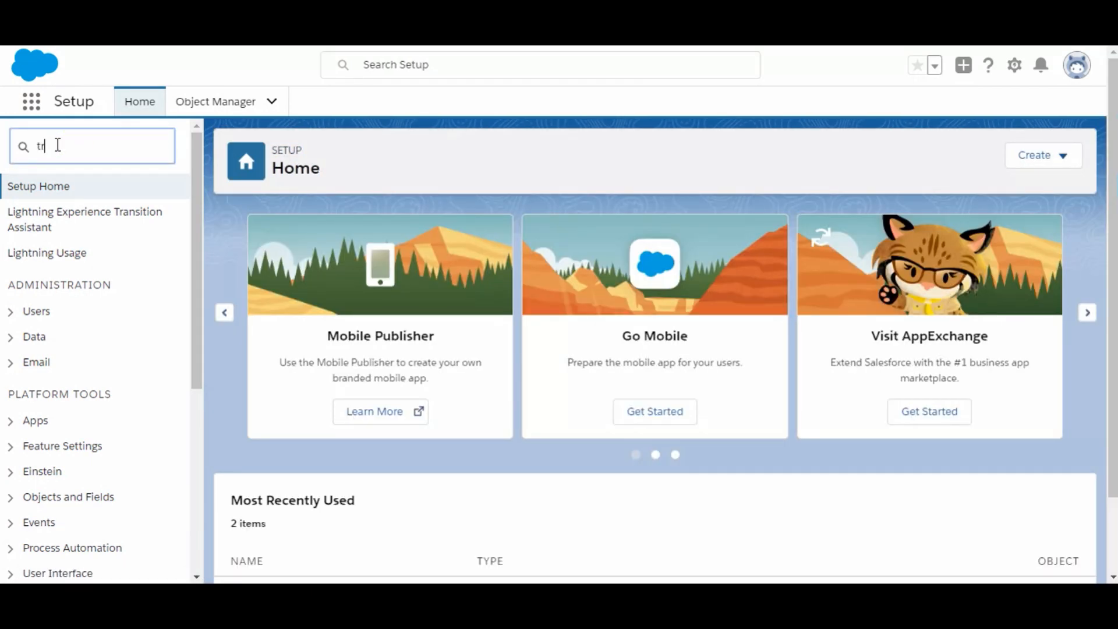
pyautogui.write('anslat')
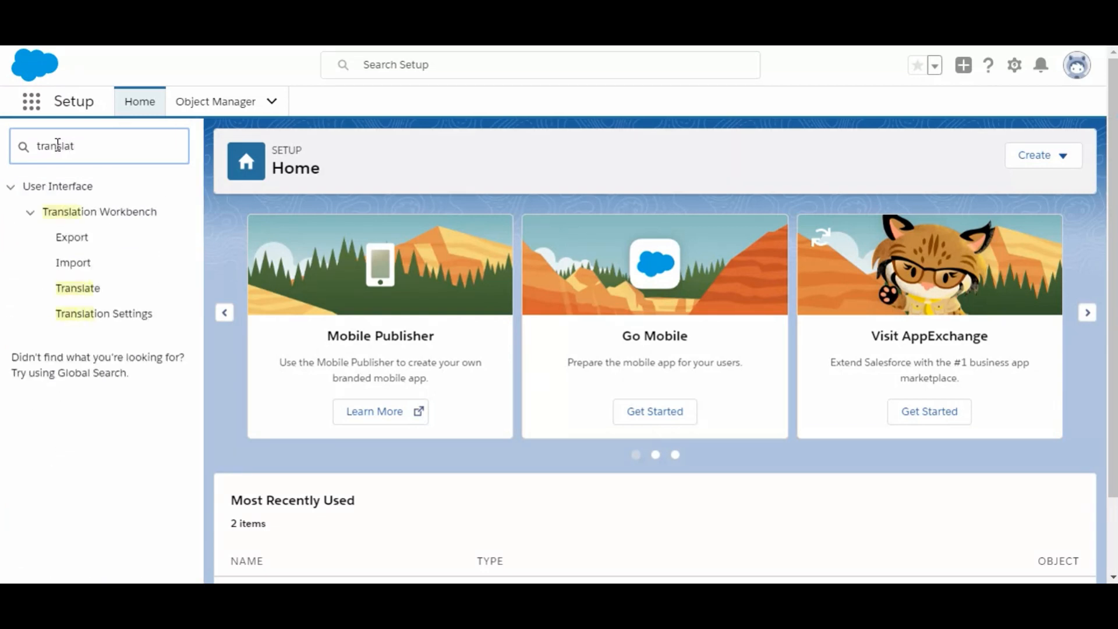
pyautogui.click(66, 296)
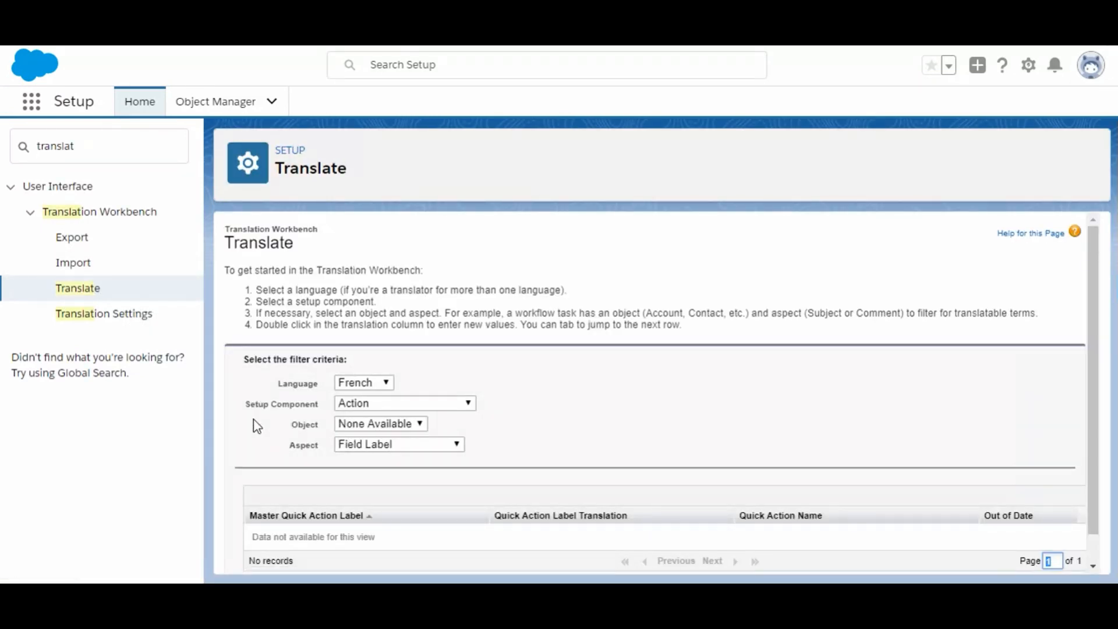
# Examine the component types available as the Setup Component filter on the Translate page.
pyautogui.moveTo(244, 409); pyautogui.dragTo(312, 421)
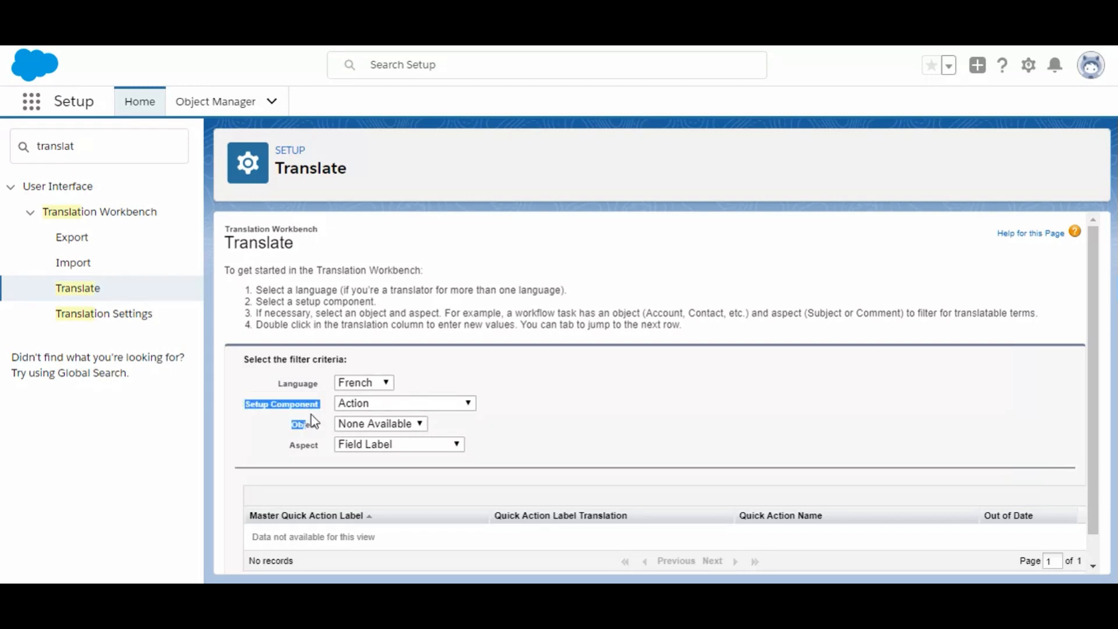
pyautogui.click(395, 407)
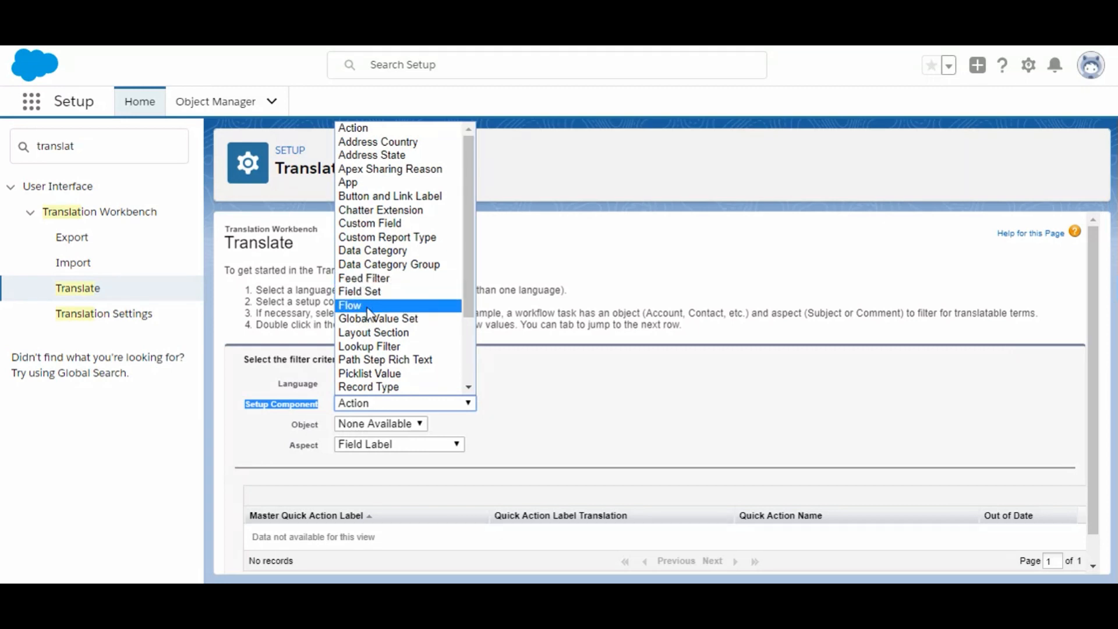
pyautogui.scroll(-3, 382, 282)
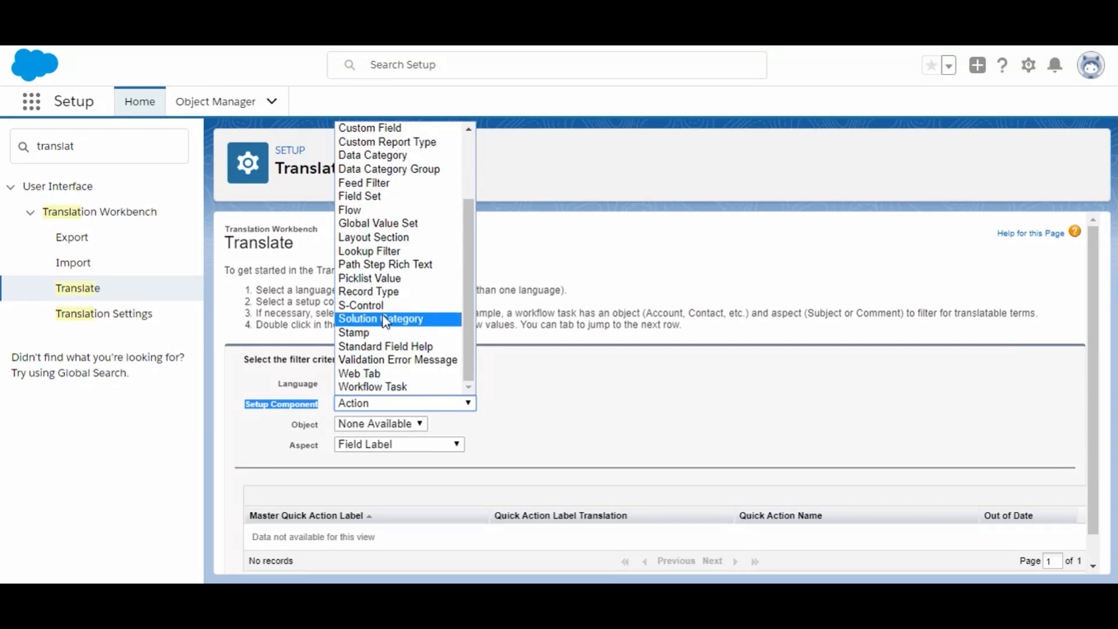
pyautogui.scroll(-1, 535, 397)
pyautogui.scroll(-1, 534, 396)
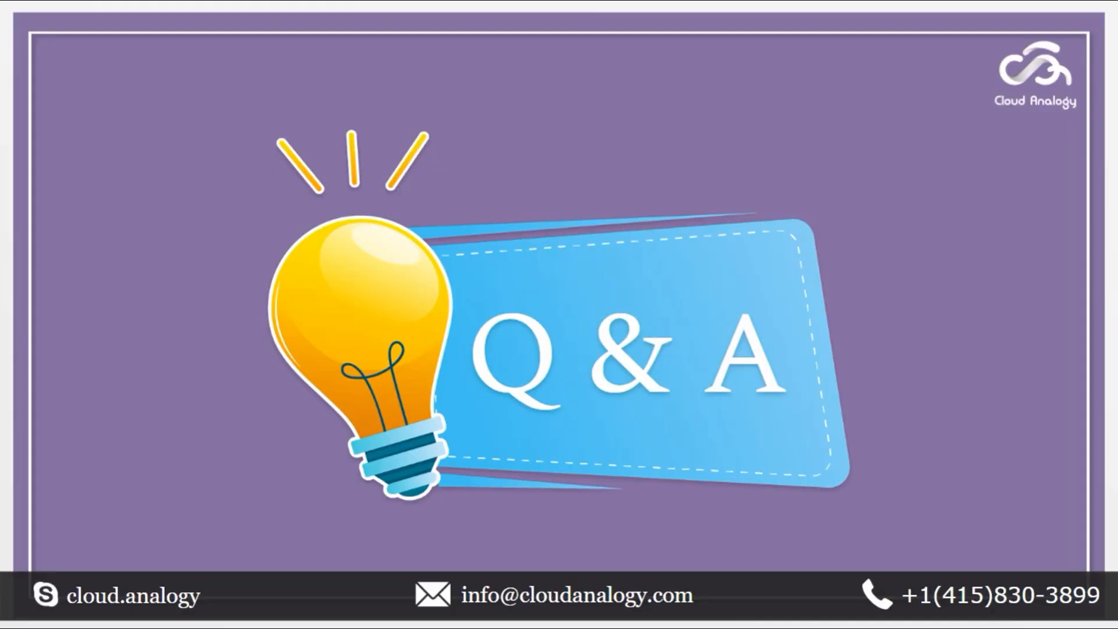
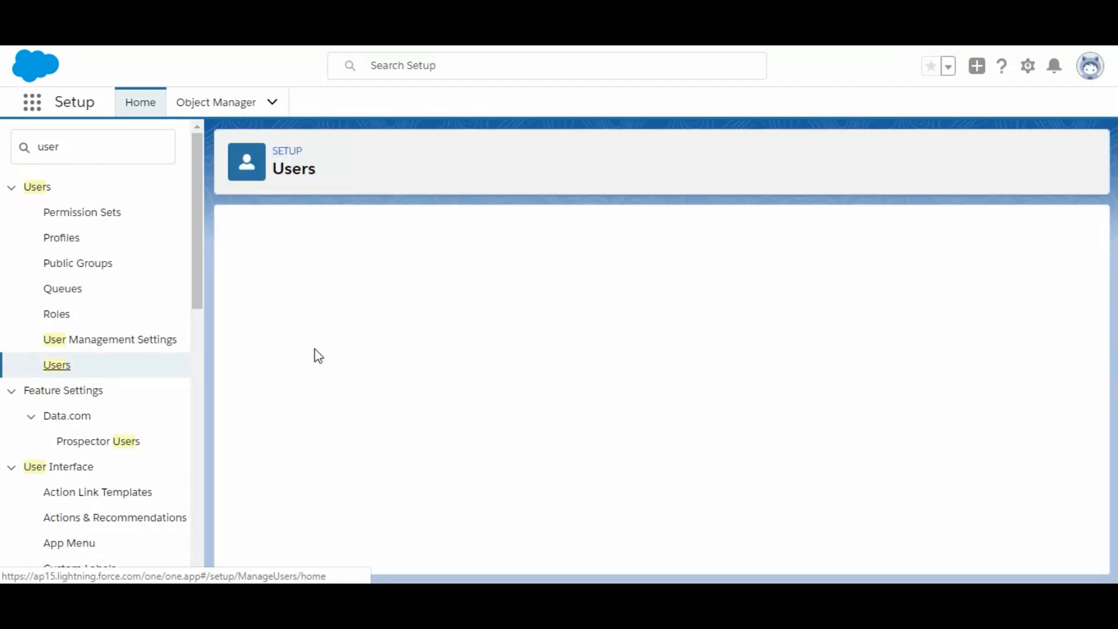
# Start a new user record with first name Standard, last name User and alias suser.
pyautogui.click(504, 357)
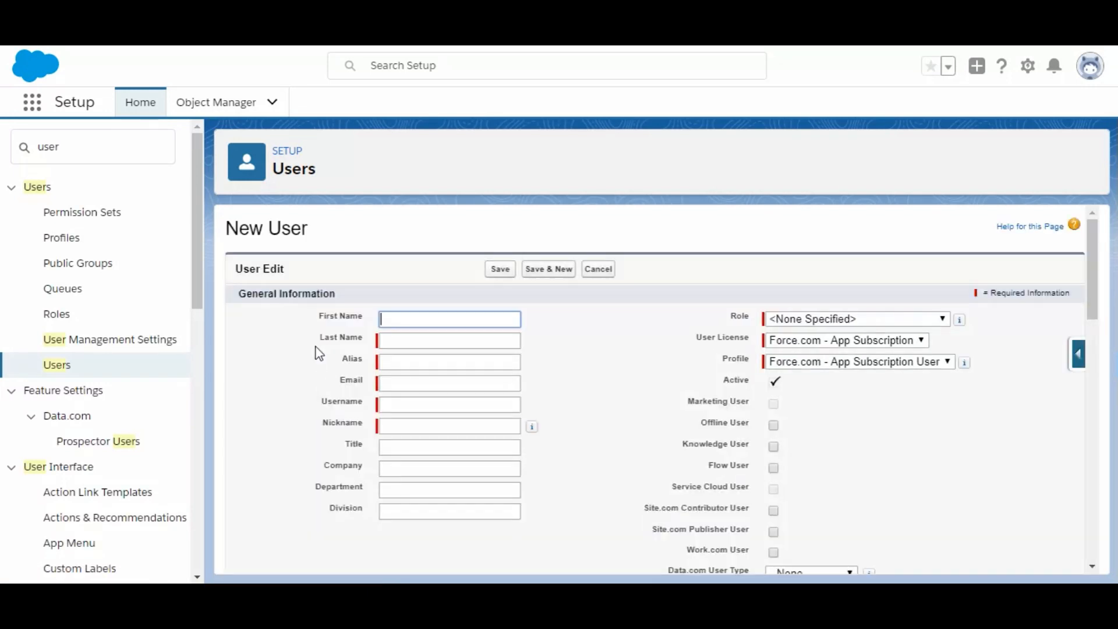
pyautogui.click(394, 317)
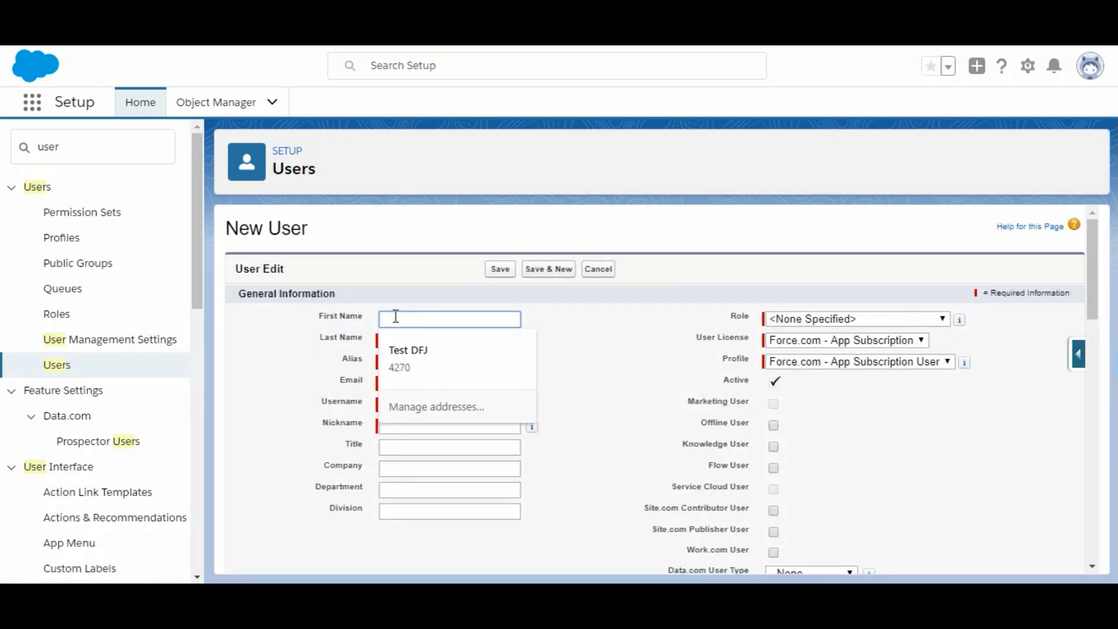
pyautogui.write('Stand')
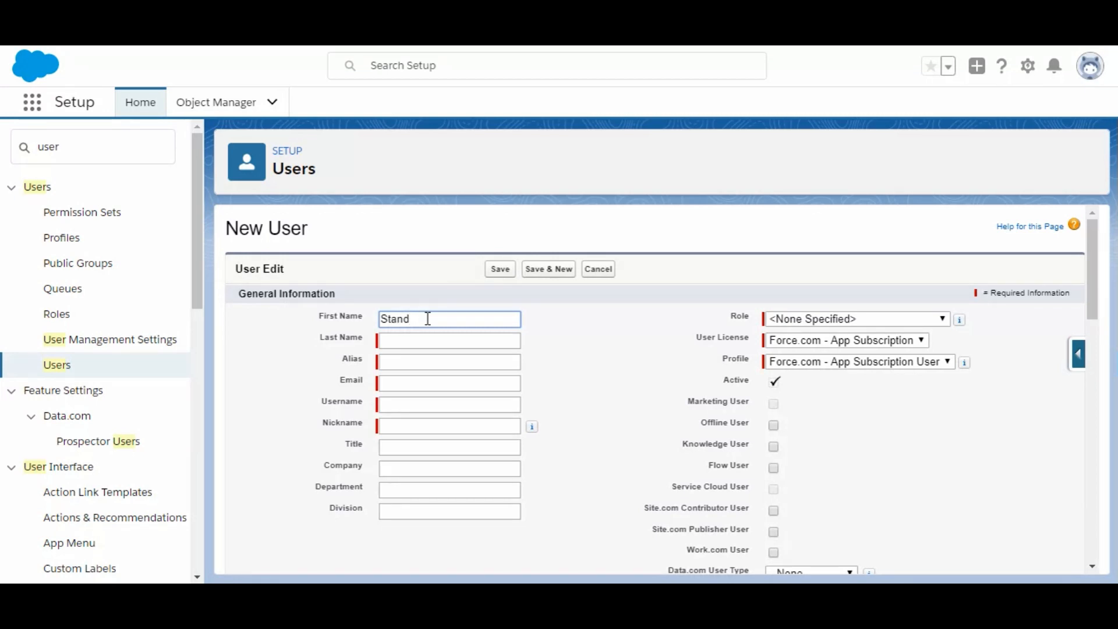
pyautogui.write('ard')
pyautogui.click(426, 343)
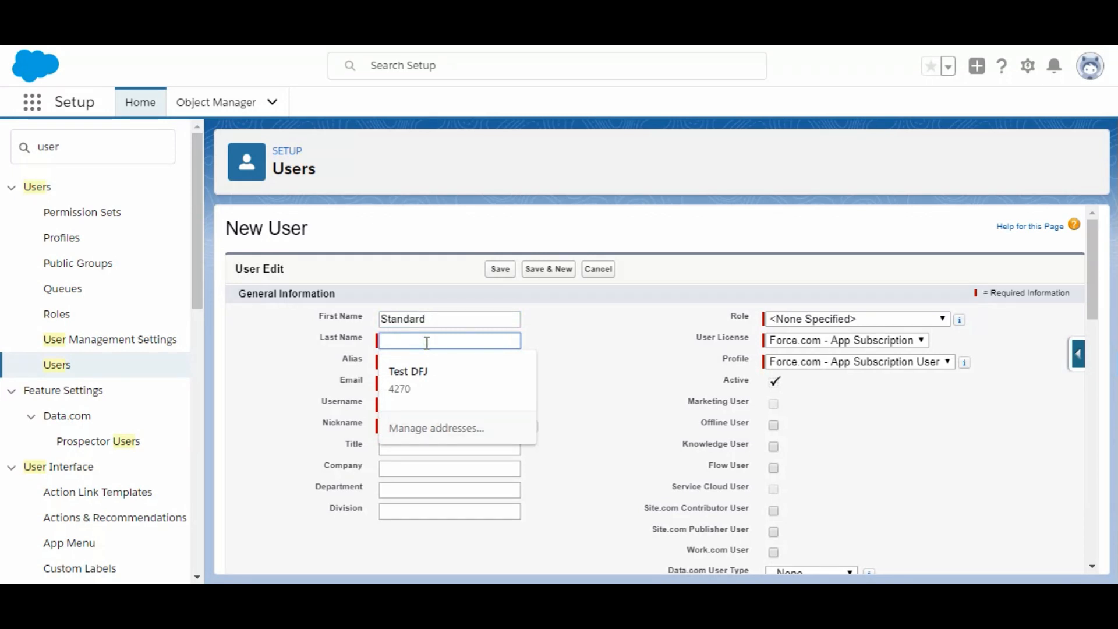
pyautogui.write('User')
pyautogui.click(424, 360)
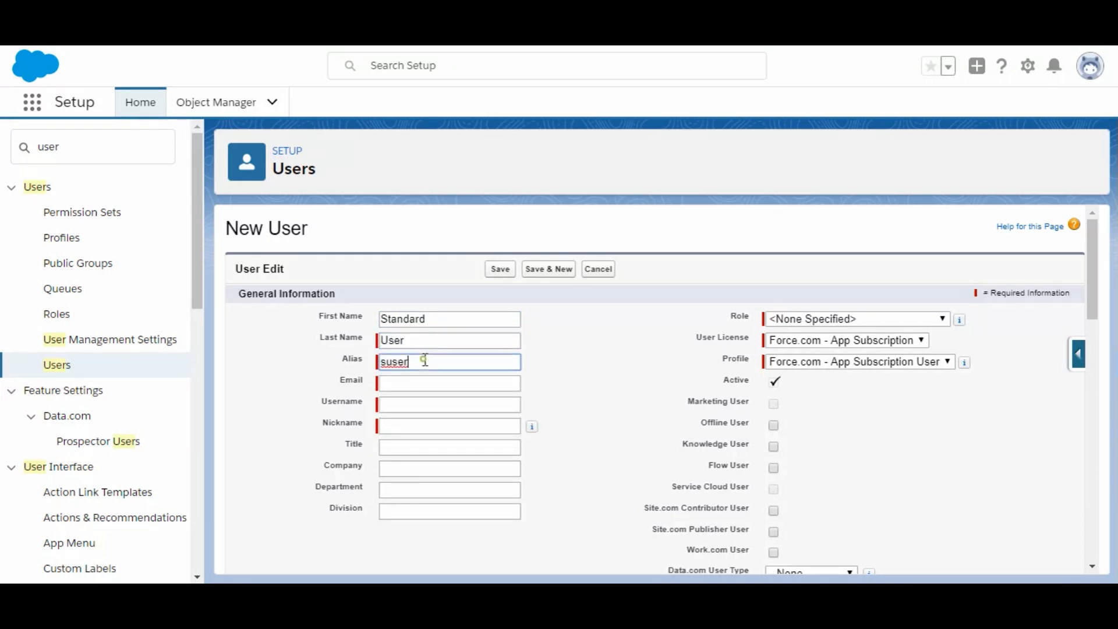
# Fill in the new user's email with the suggested address and change the username's part before the @ to standard.user.
pyautogui.click(415, 381)
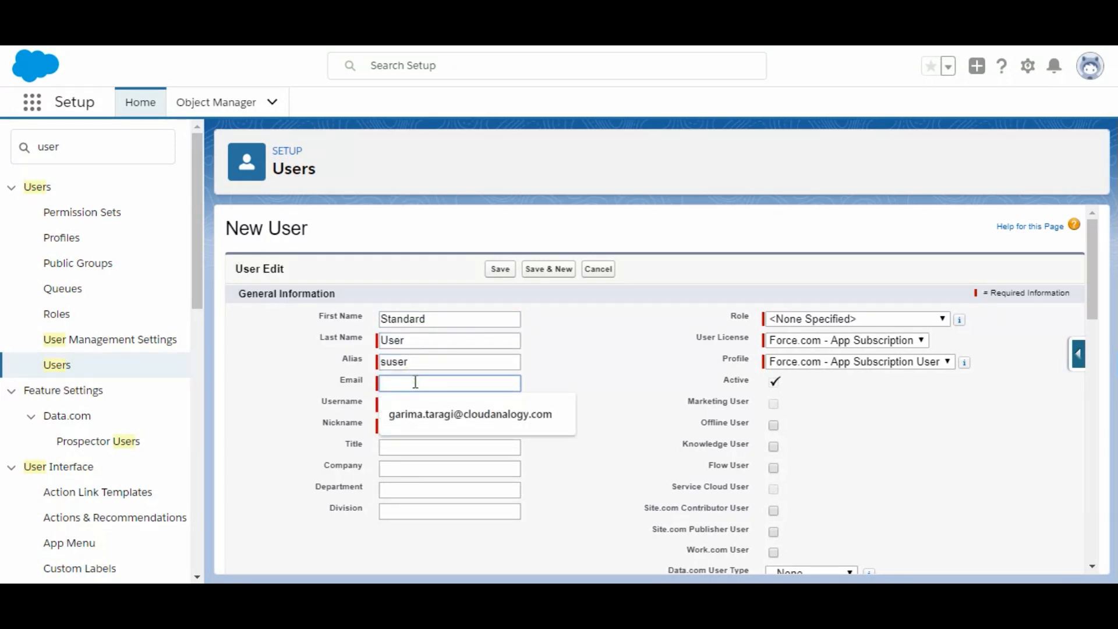
pyautogui.click(407, 415)
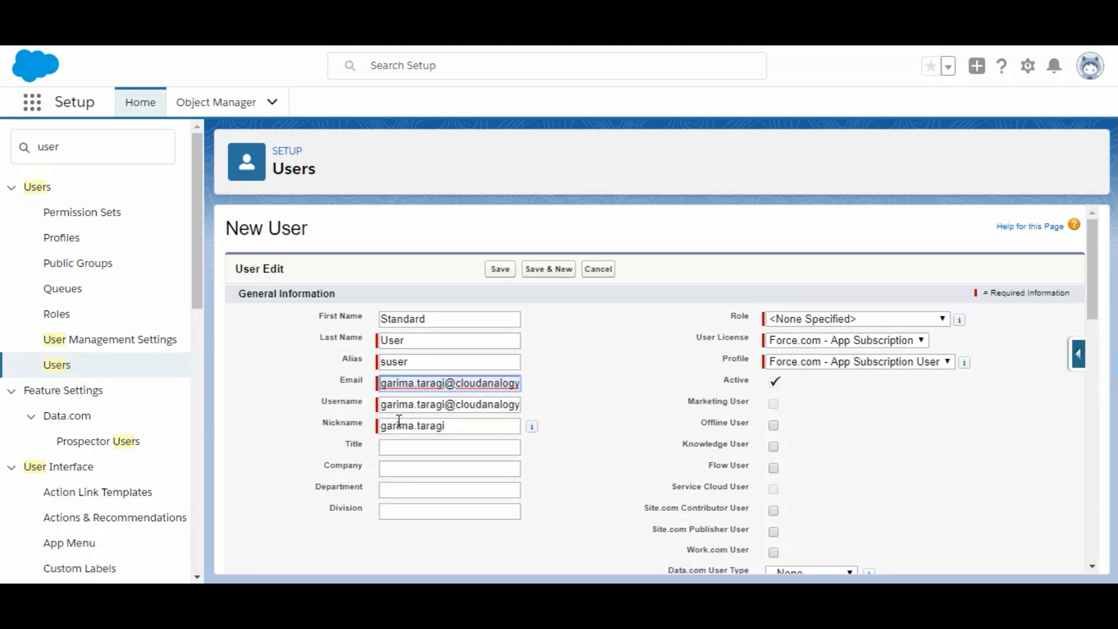
pyautogui.doubleClick(445, 403)
pyautogui.write('standard')
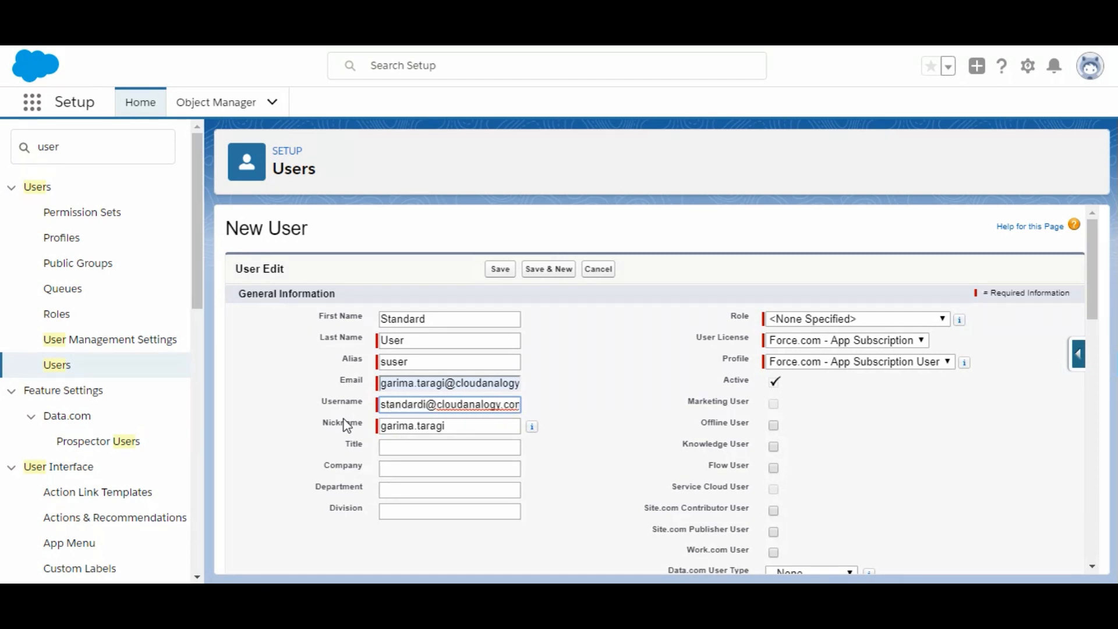
pyautogui.write('.')
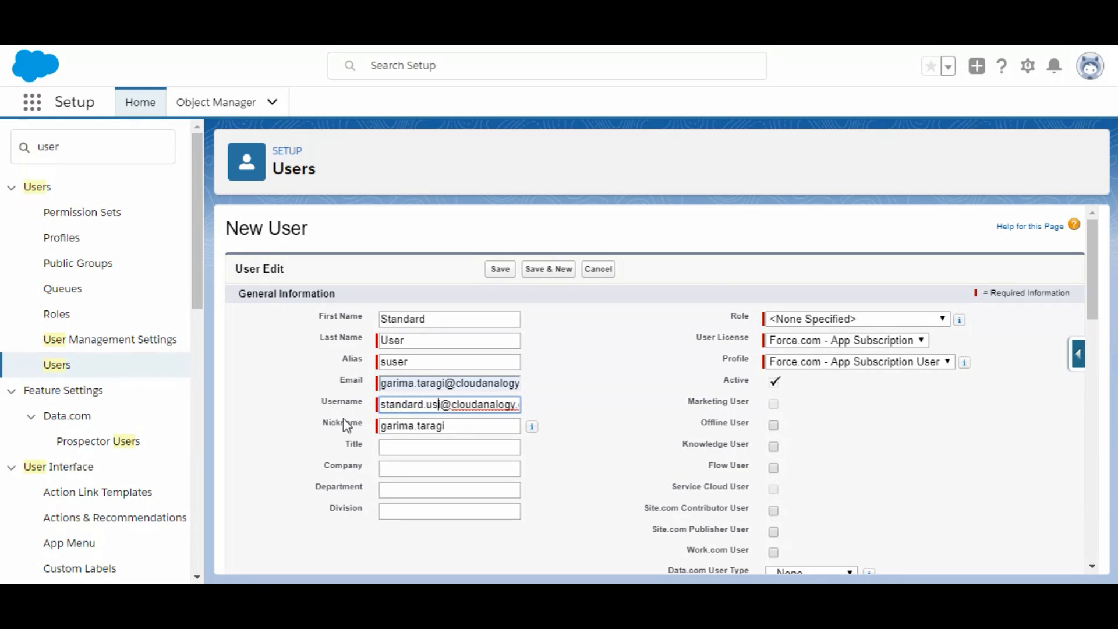
pyautogui.write('useri')
pyautogui.press('BackSpace')
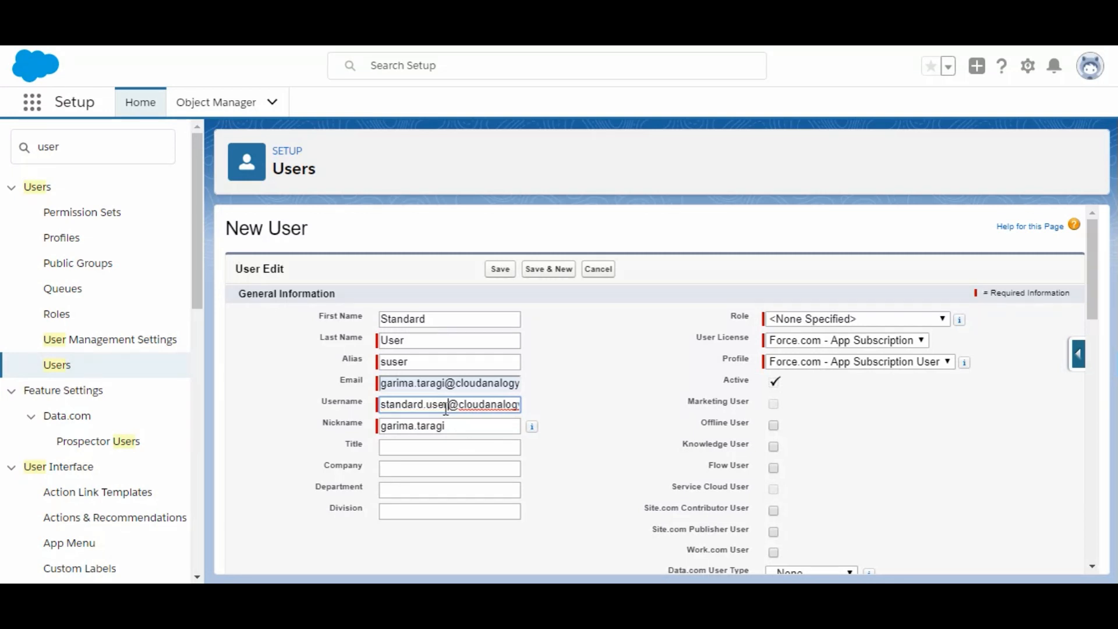
# Copy standard.user from the username and use it to replace the nickname.
pyautogui.hotkey('shift', 'Left')
pyautogui.hotkey('shift', 'Left')
pyautogui.hotkey('shift', 'Left')
pyautogui.hotkey('shift', 'Left')
pyautogui.hotkey('shift', 'Left')
pyautogui.hotkey('shift', 'Left')
pyautogui.hotkey('shift', 'Left')
pyautogui.hotkey('shift', 'Left')
pyautogui.hotkey('shift', 'Left')
pyautogui.hotkey('shift', 'Left')
pyautogui.hotkey('shift', 'Left')
pyautogui.hotkey('shift', 'Left')
pyautogui.hotkey('shift', 'Left')
pyautogui.hotkey('ctrl', 'c')
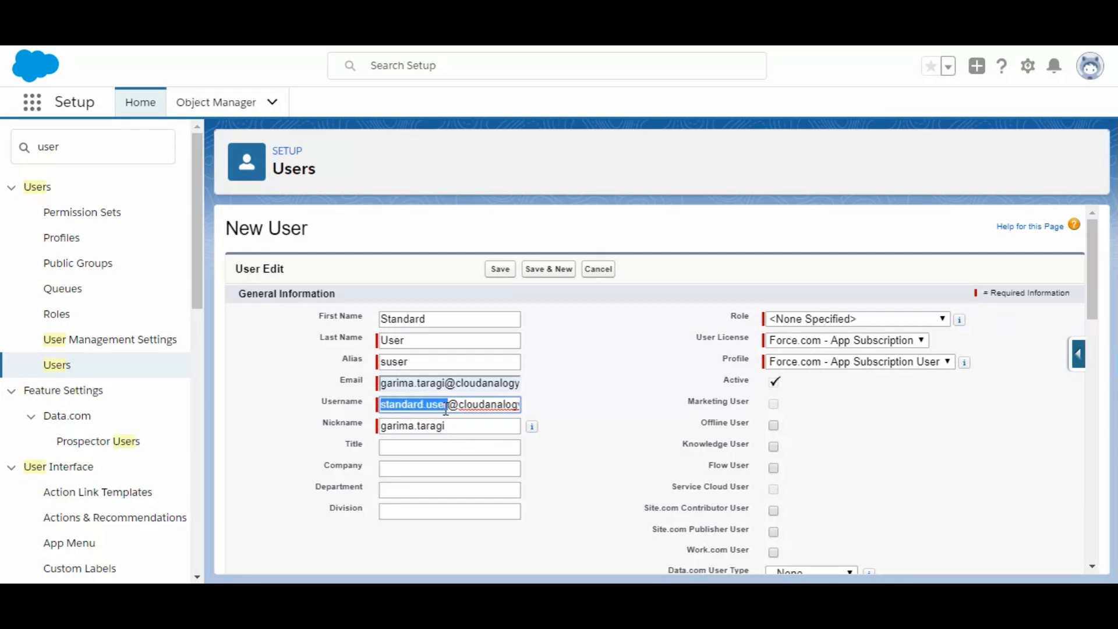
pyautogui.doubleClick(462, 427)
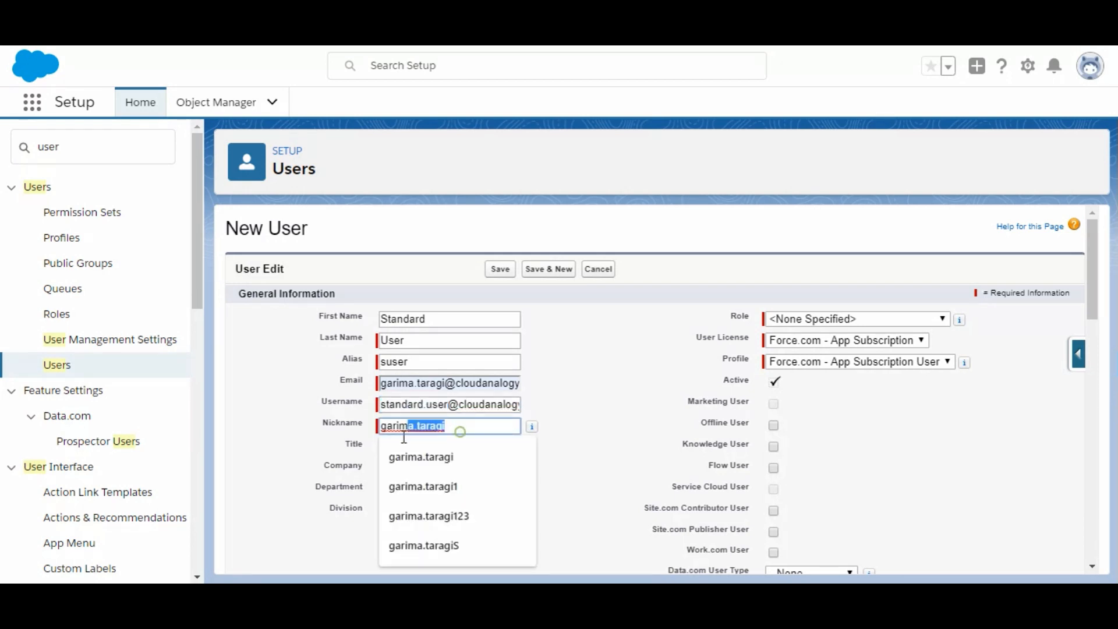
pyautogui.hotkey('ctrl', 'v')
# Assign the Salesforce user license and the Standard User profile, and save the new user.
pyautogui.click(800, 341)
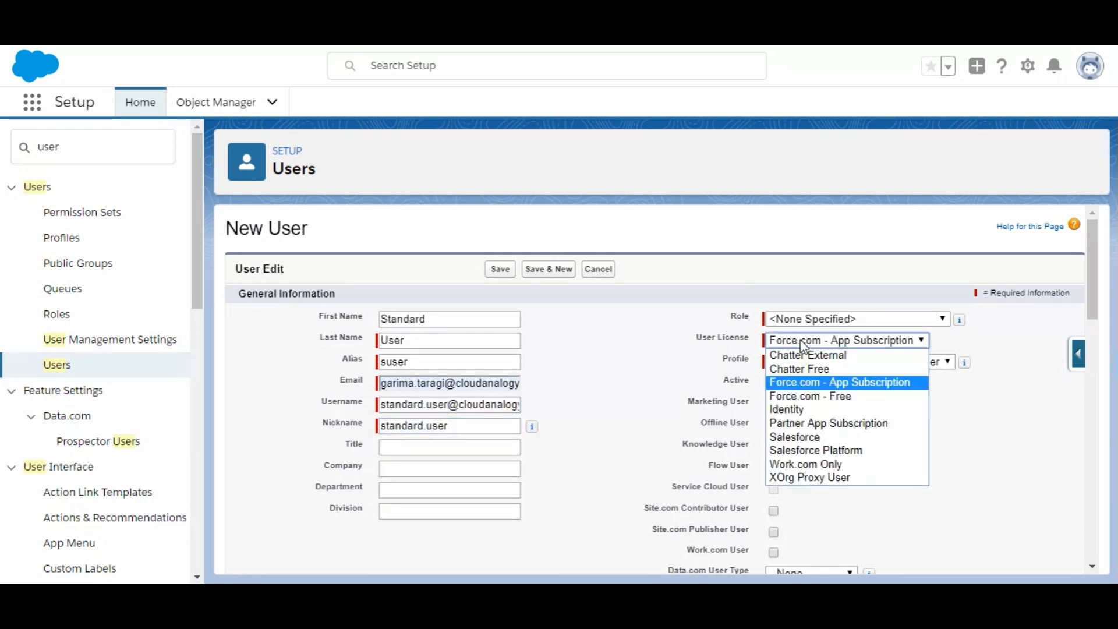
pyautogui.click(816, 436)
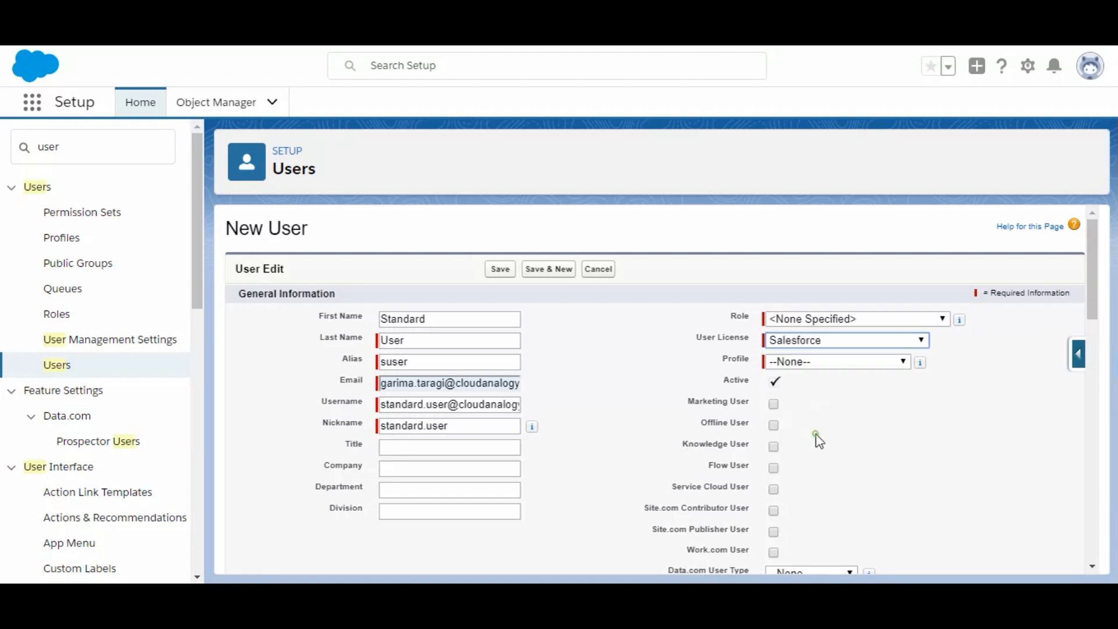
pyautogui.click(819, 366)
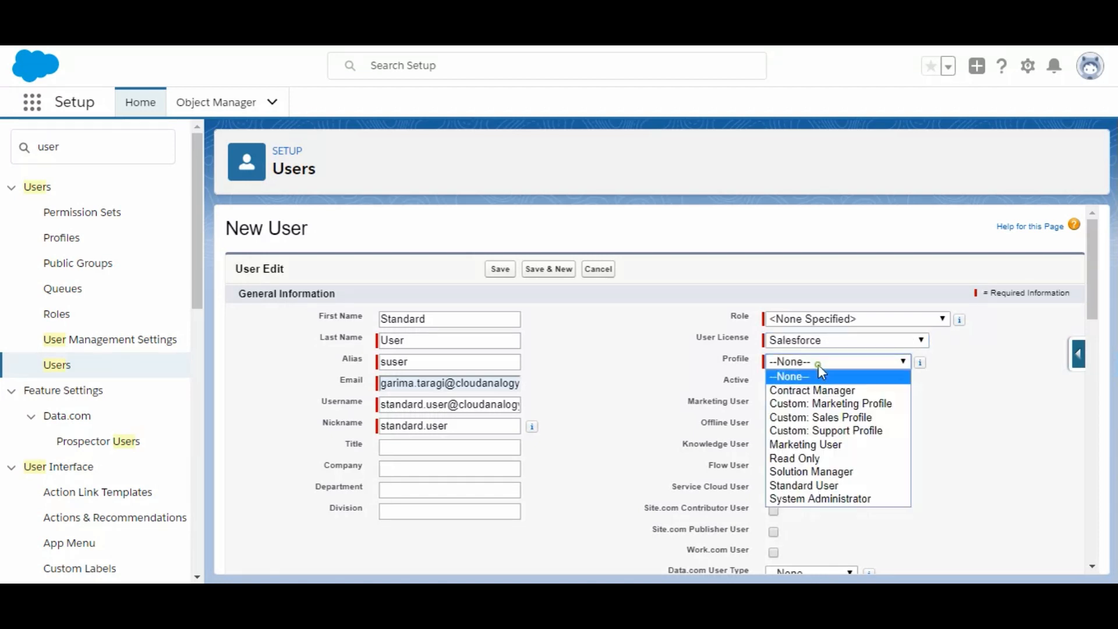
pyautogui.click(825, 492)
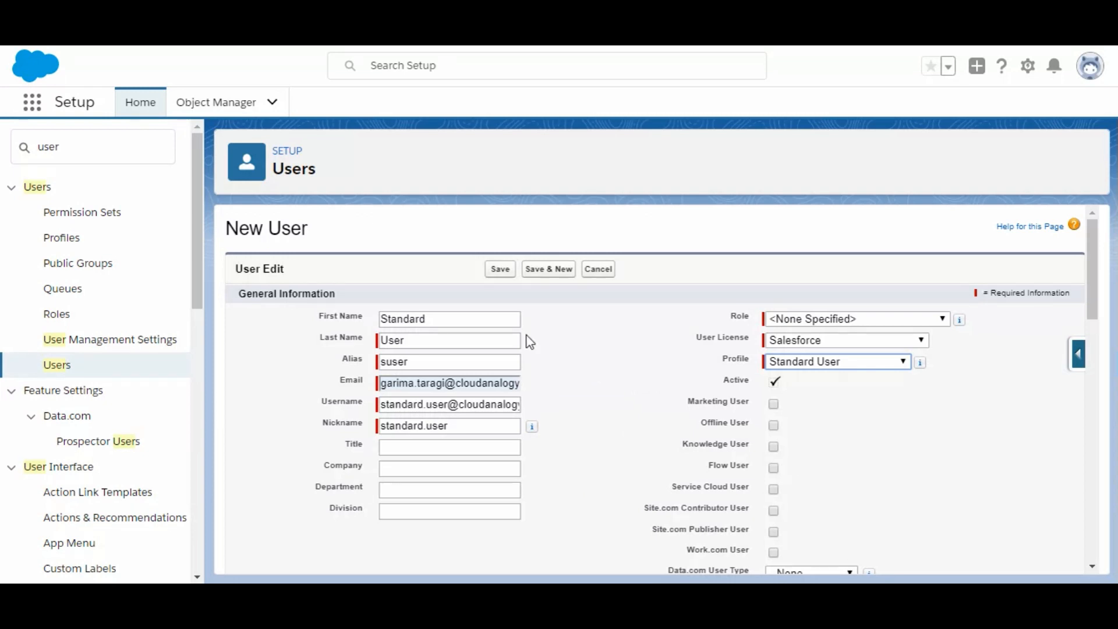
pyautogui.click(499, 270)
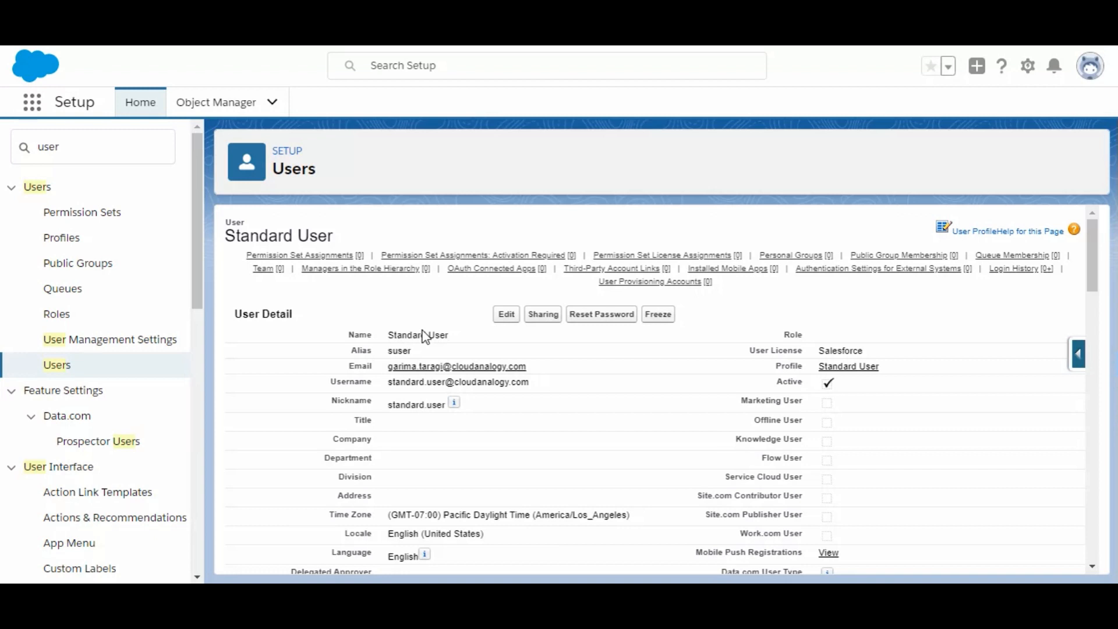
# Open the Fields & Relationships list of the Account object in Object Manager.
pyautogui.click(213, 108)
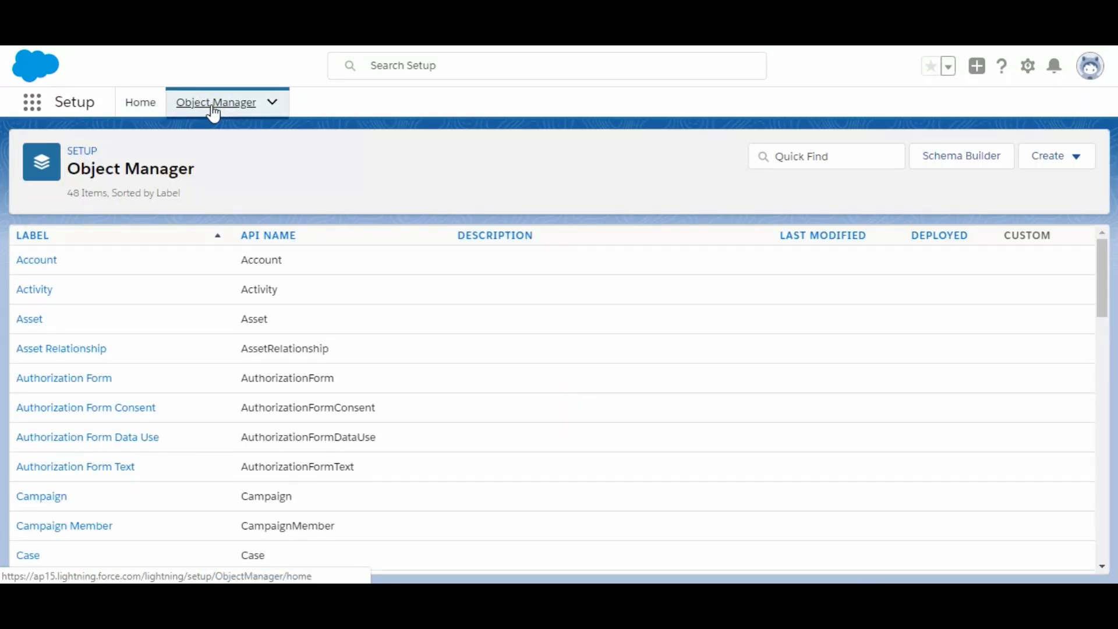
pyautogui.click(843, 156)
pyautogui.click(1086, 208)
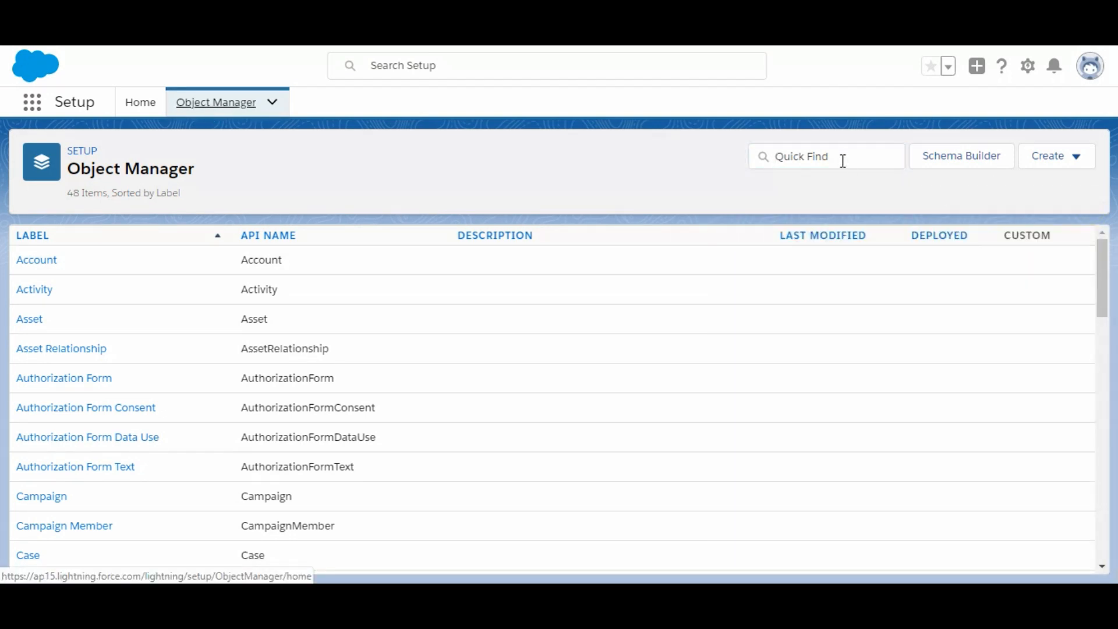
pyautogui.click(30, 259)
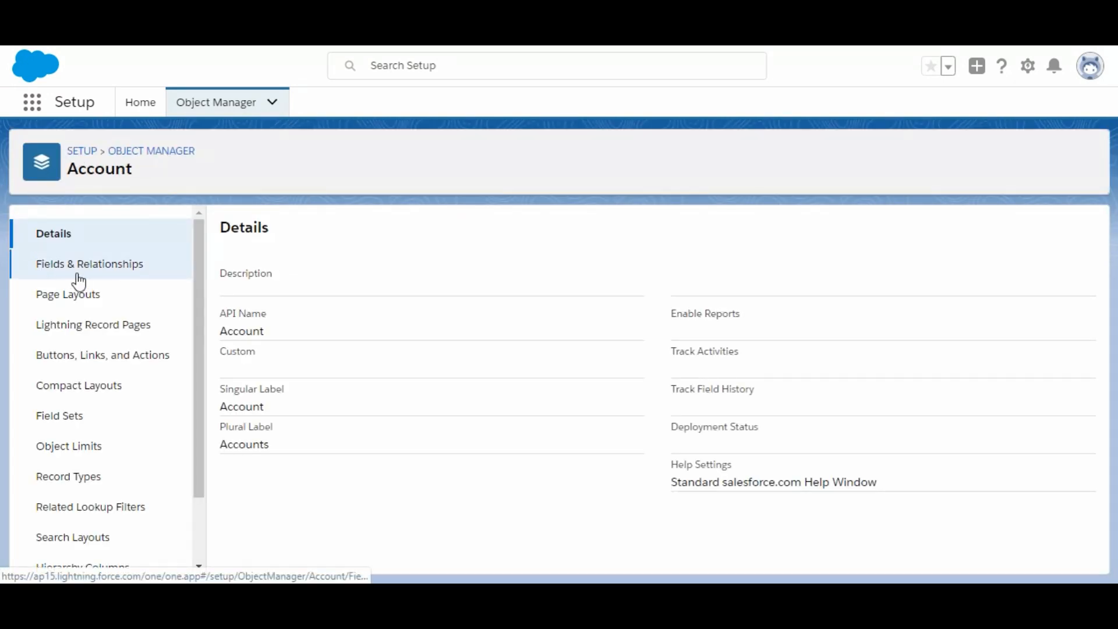
pyautogui.click(81, 278)
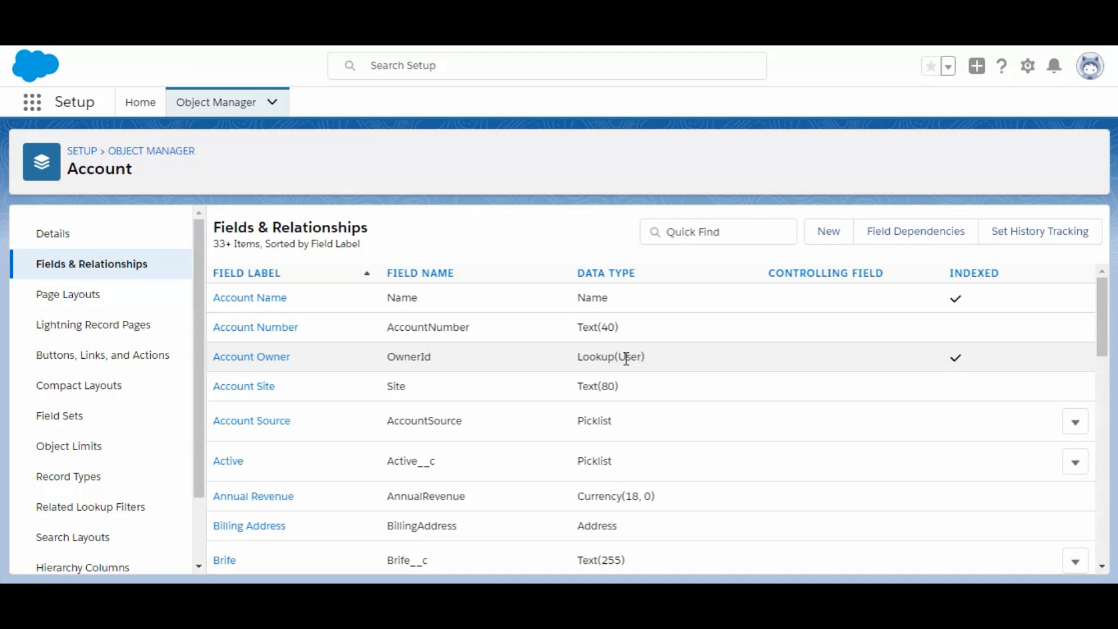
# Start a new custom field on Account with the Picklist data type and proceed to its details.
pyautogui.click(819, 240)
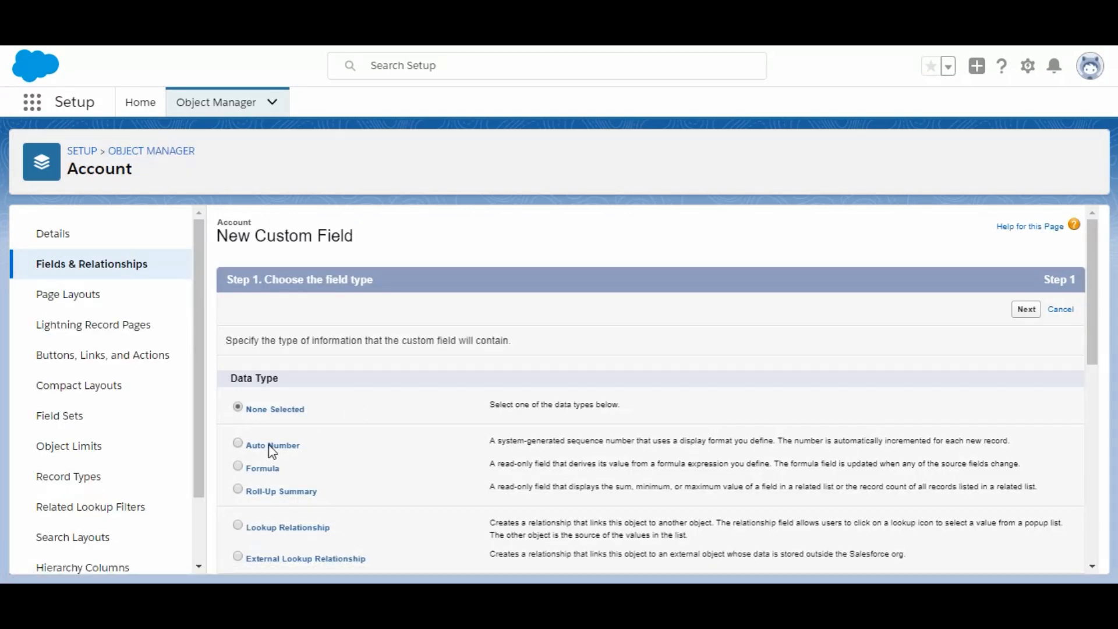
pyautogui.scroll(-5, 274, 448)
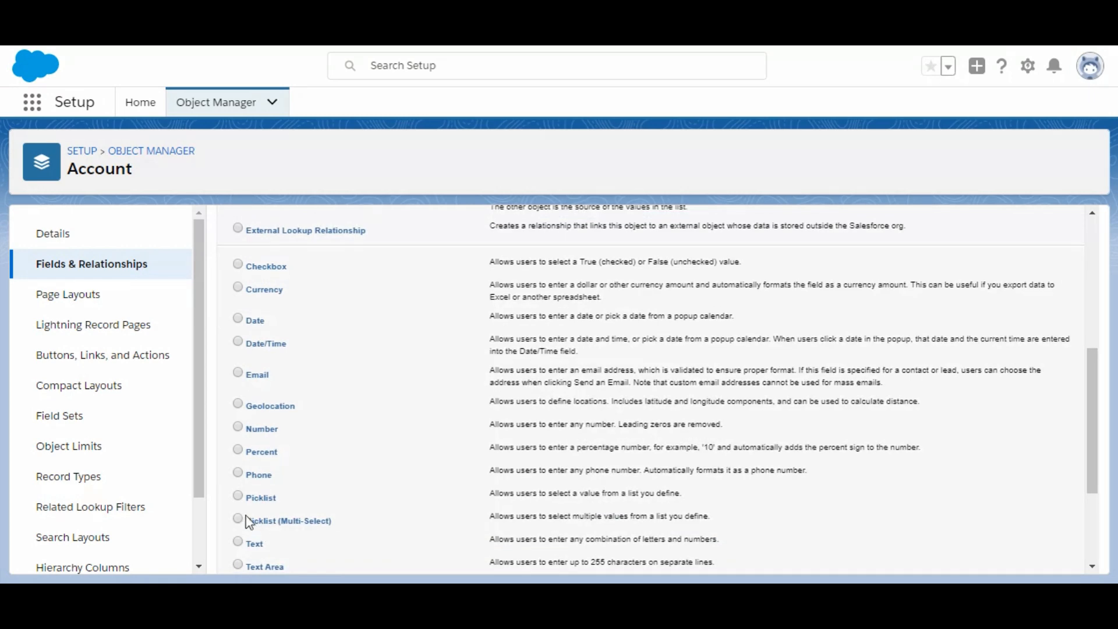
pyautogui.scroll(5, 778, 401)
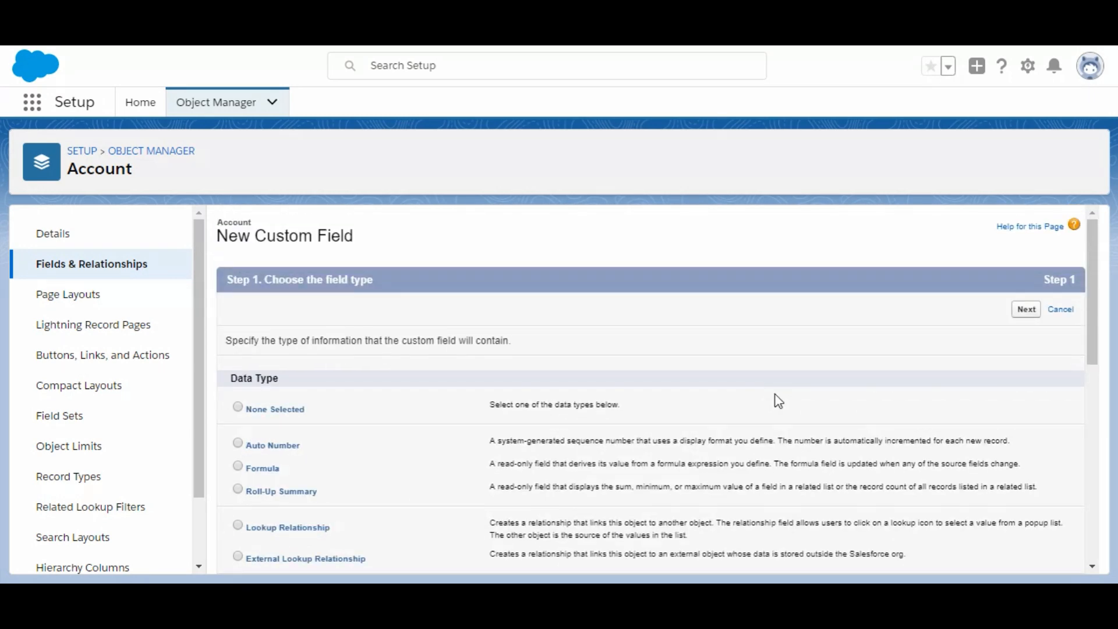
pyautogui.click(1026, 309)
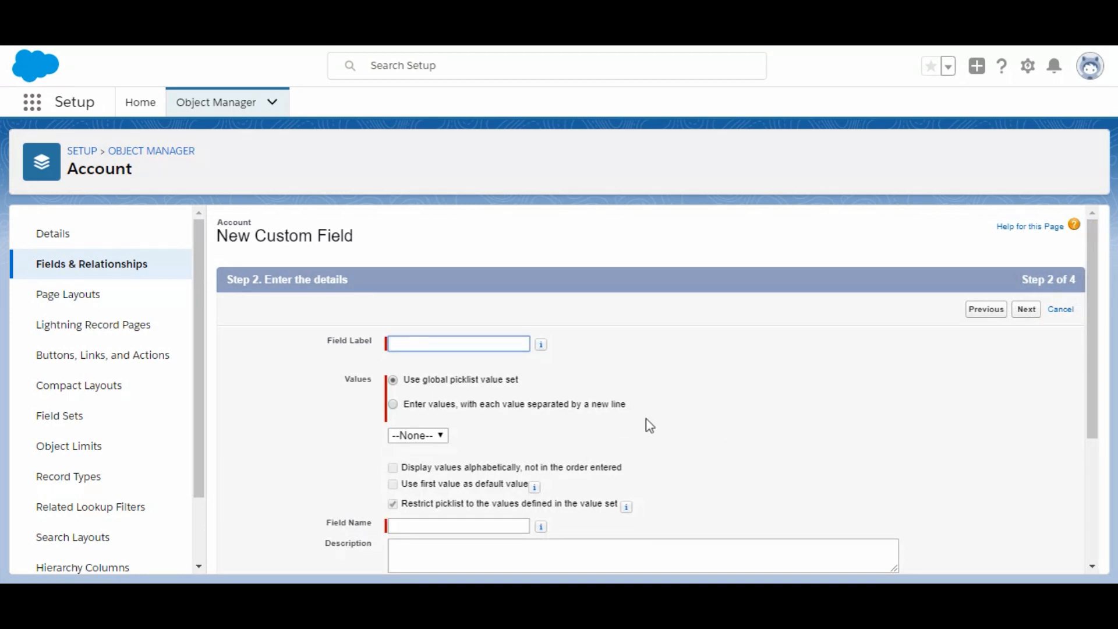
# Label the picklist field Decision, enter the custom values yes and No, and continue to field-level security.
pyautogui.click(410, 343)
pyautogui.write('Decision')
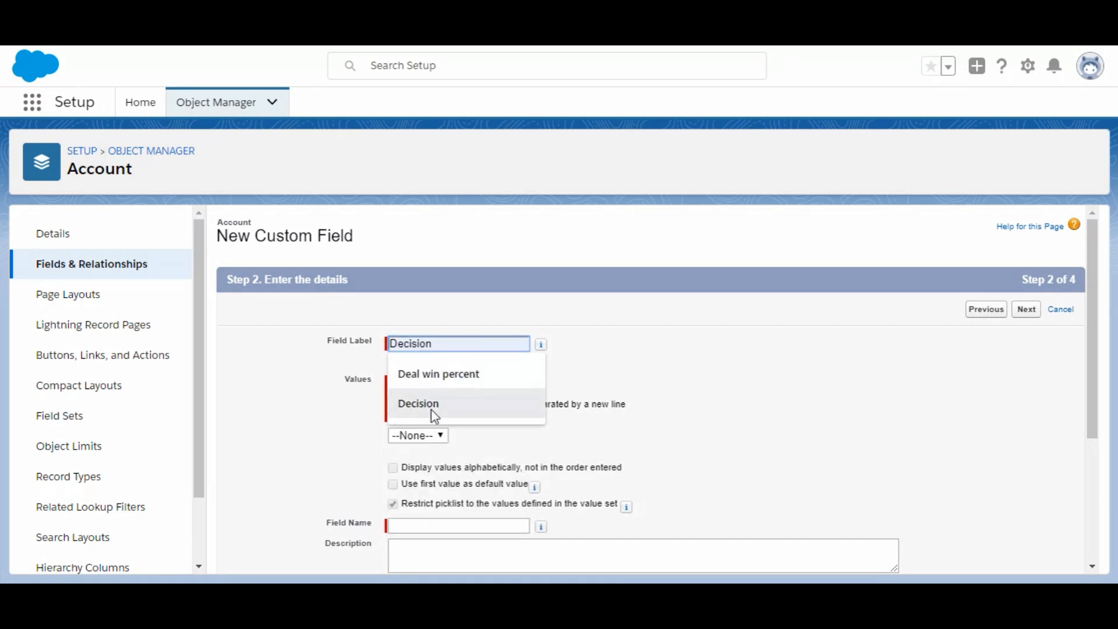
pyautogui.click(429, 410)
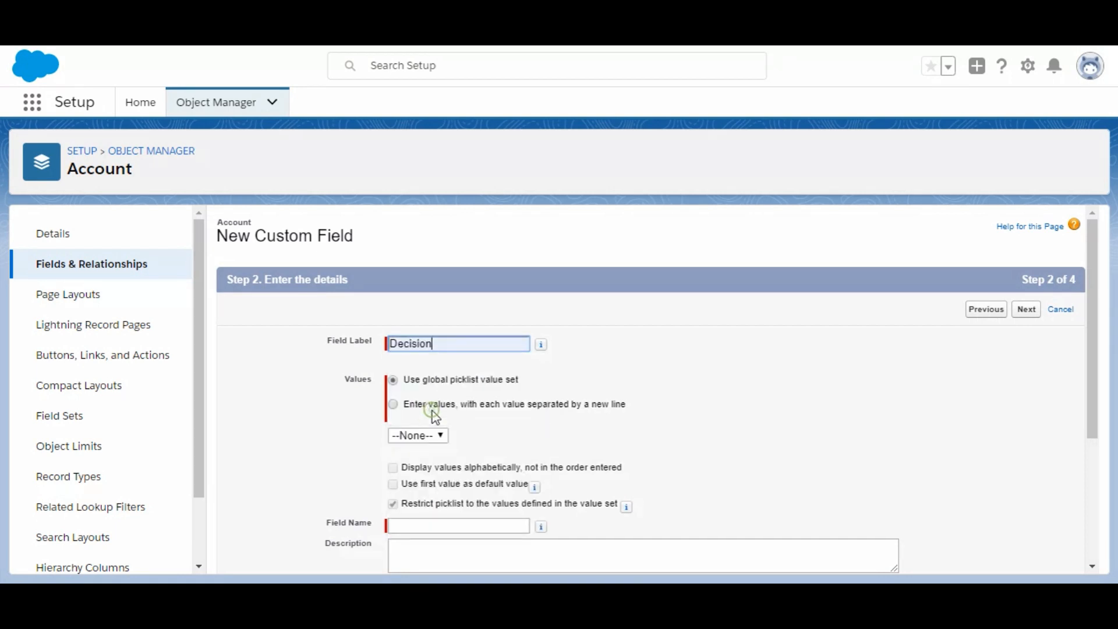
pyautogui.scroll(-2, 399, 334)
pyautogui.click(393, 322)
pyautogui.click(416, 388)
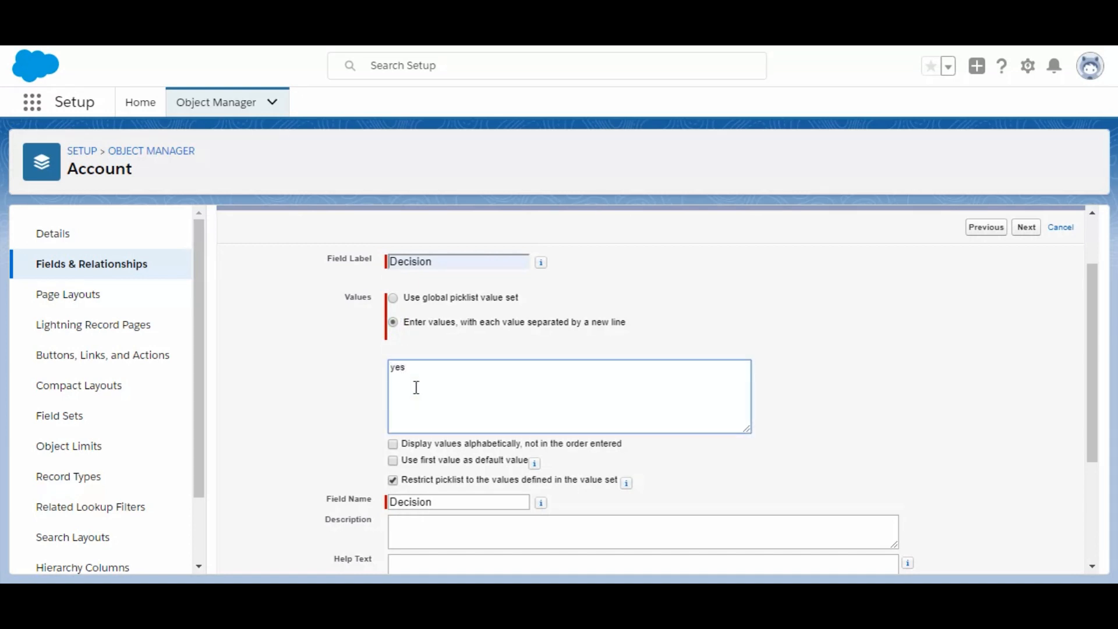
pyautogui.scroll(-3, 416, 387)
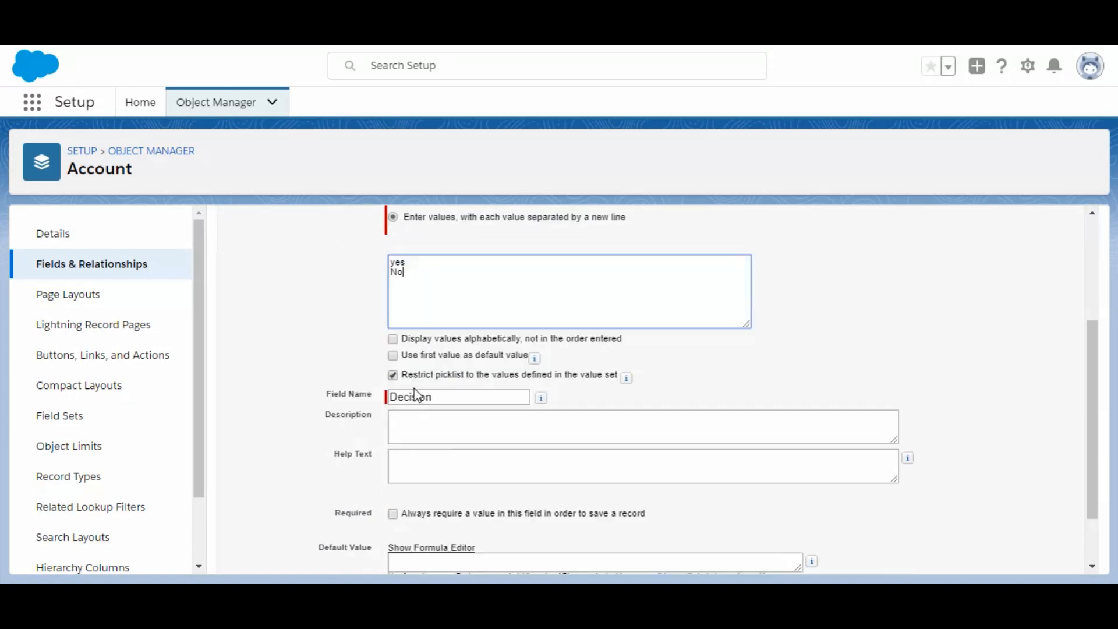
pyautogui.scroll(2, 962, 417)
pyautogui.scroll(1, 961, 417)
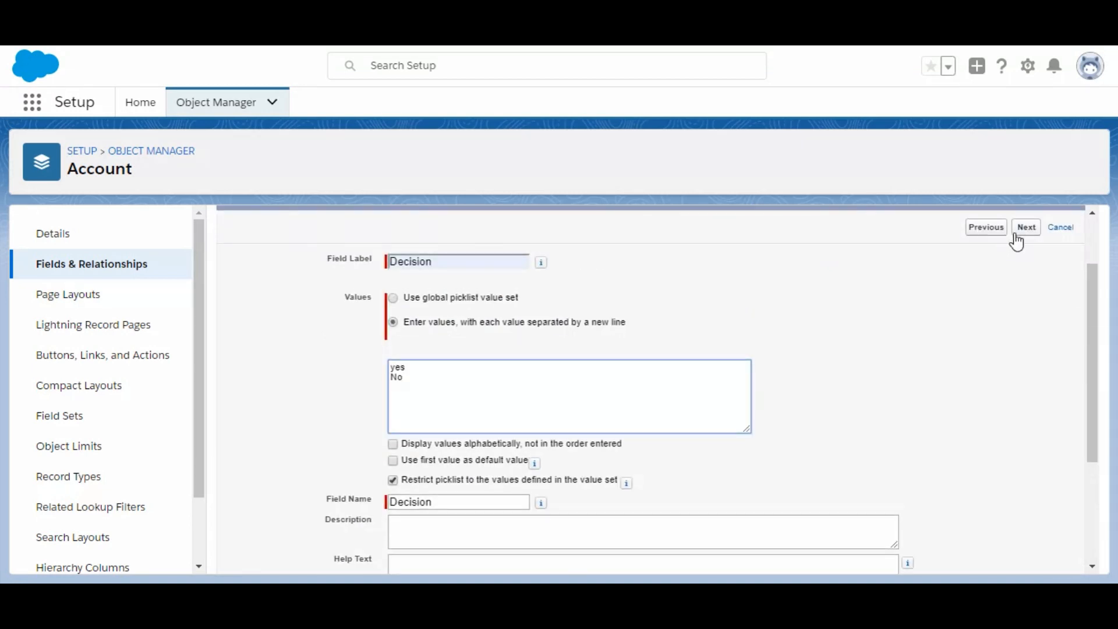
pyautogui.click(1026, 228)
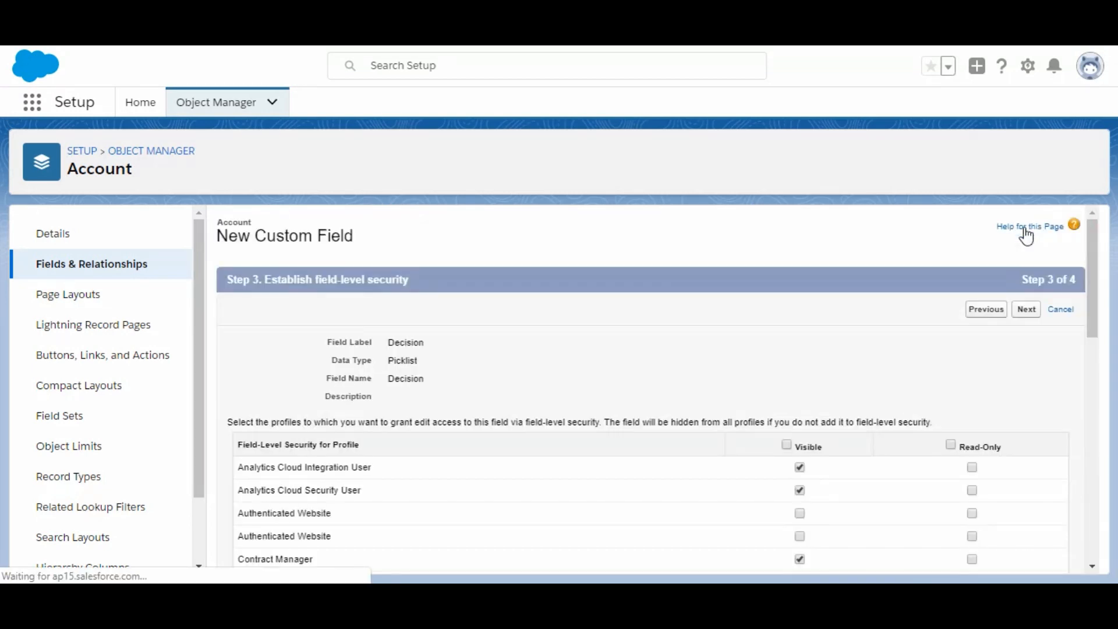
# Make the Decision field visible to all profiles, save it with the default page layouts and locate it in the field list.
pyautogui.click(786, 445)
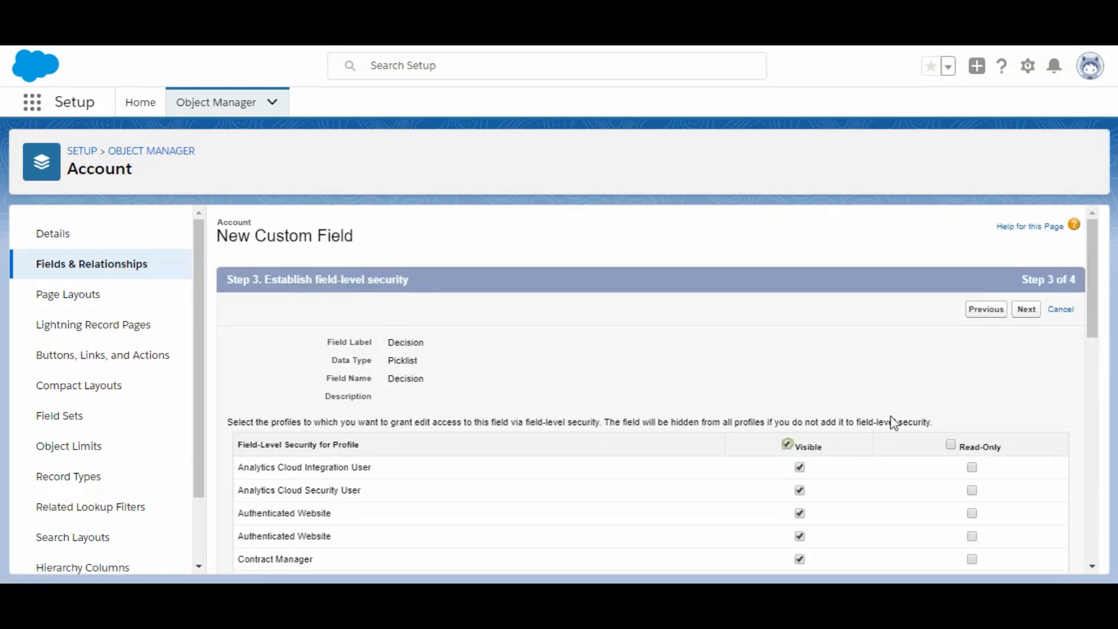
pyautogui.click(1030, 313)
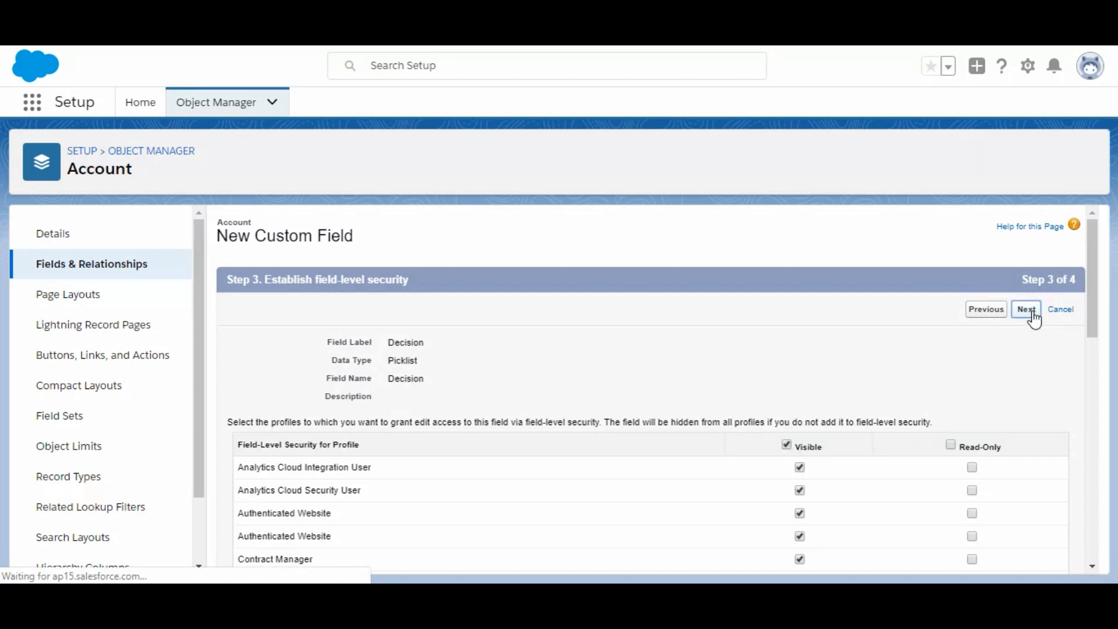
pyautogui.click(1031, 313)
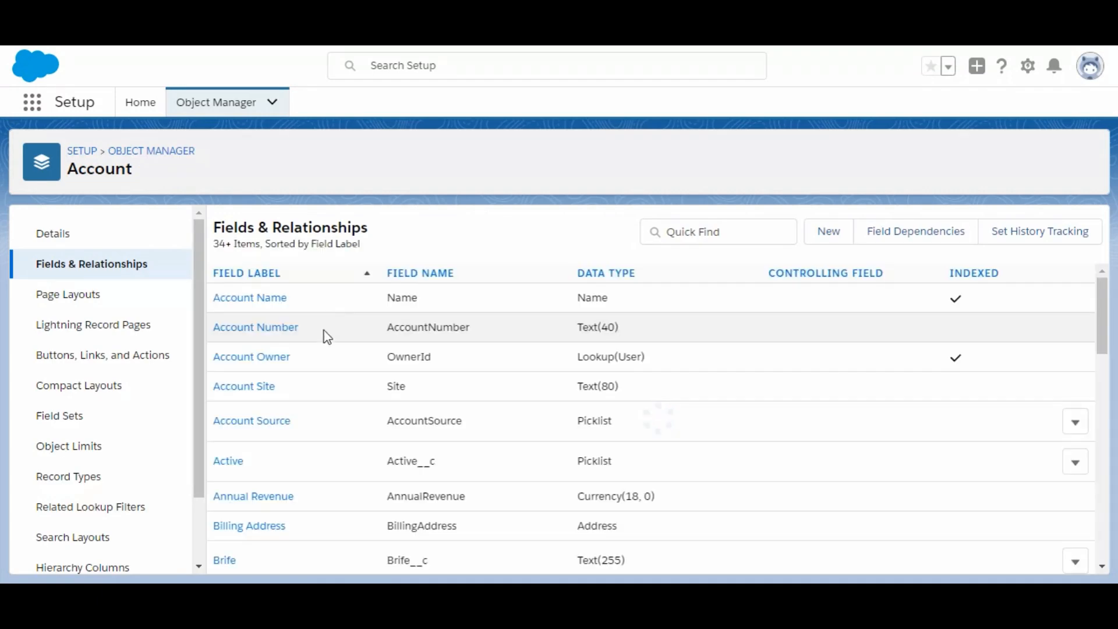
pyautogui.scroll(-5, 274, 424)
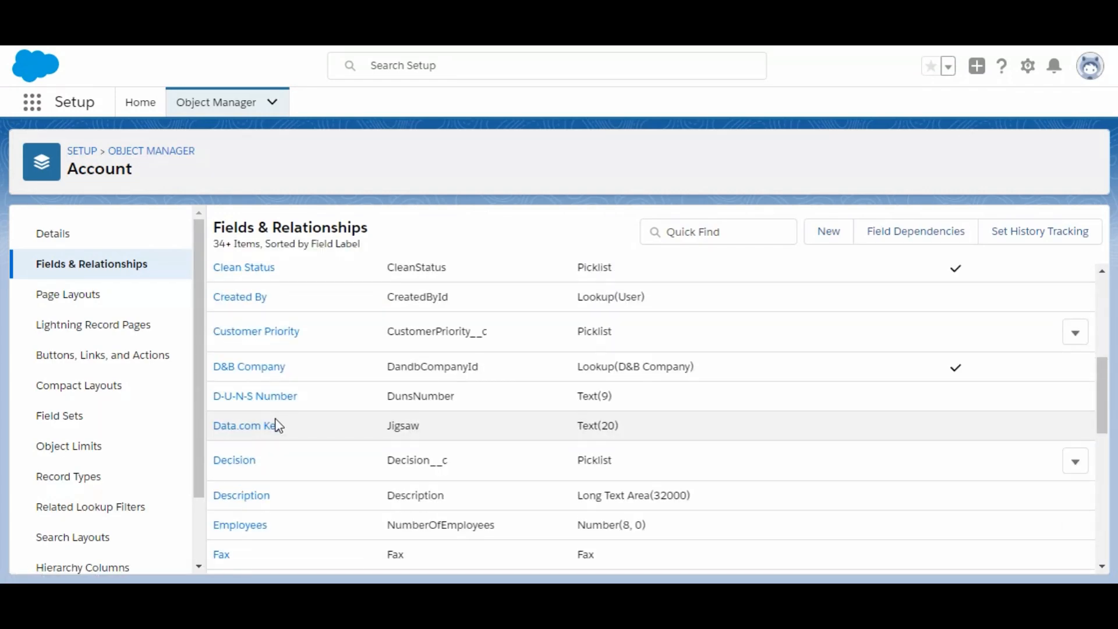
pyautogui.scroll(-3, 274, 424)
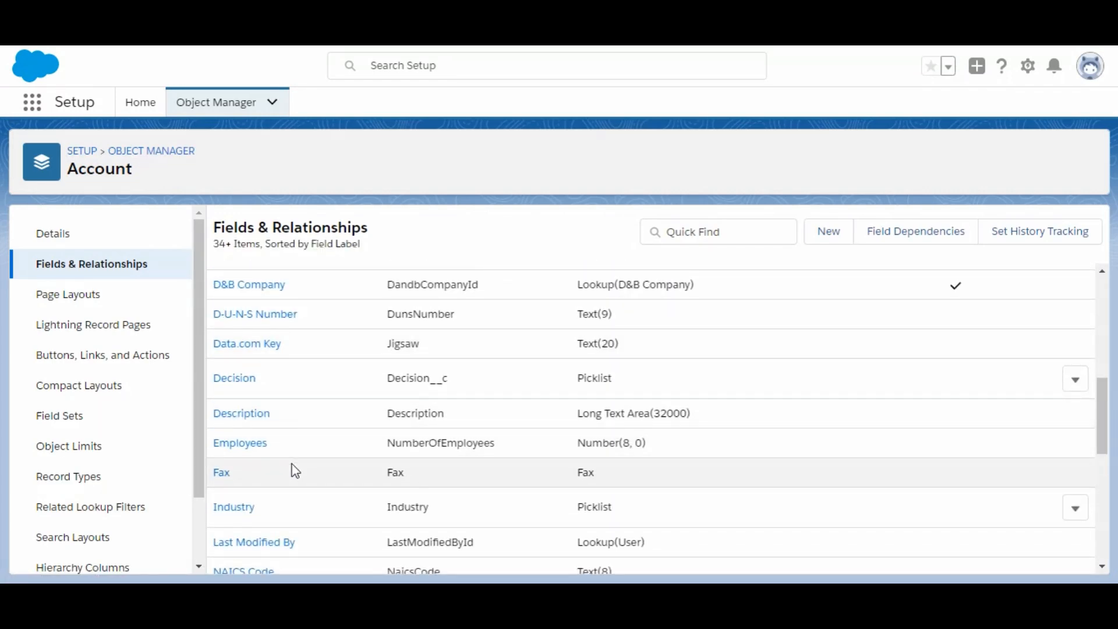
pyautogui.doubleClick(217, 381)
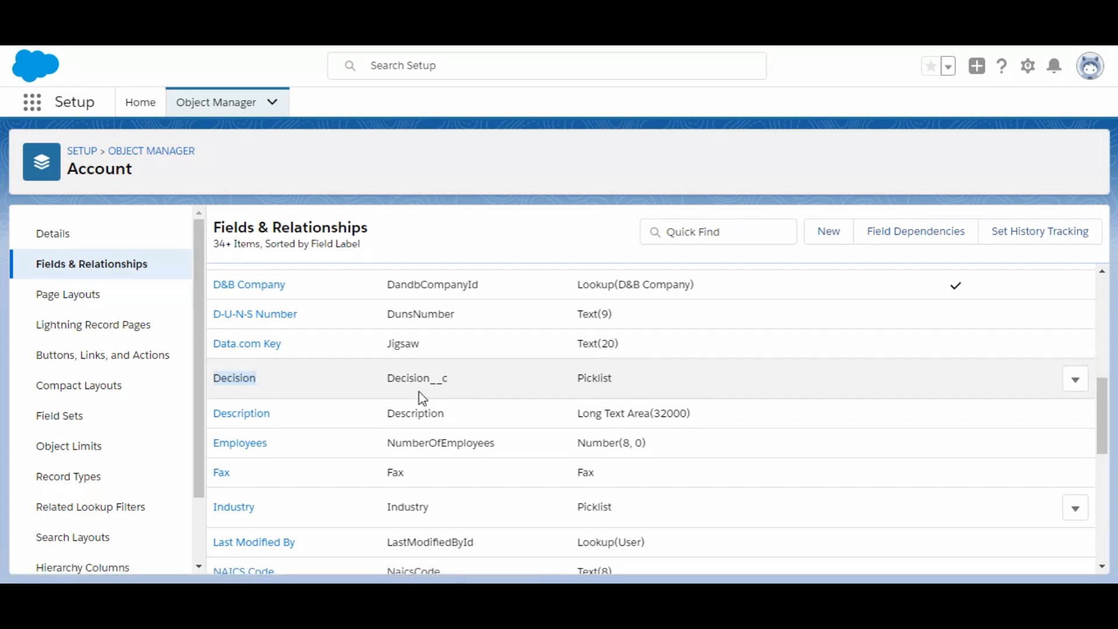
pyautogui.click(418, 392)
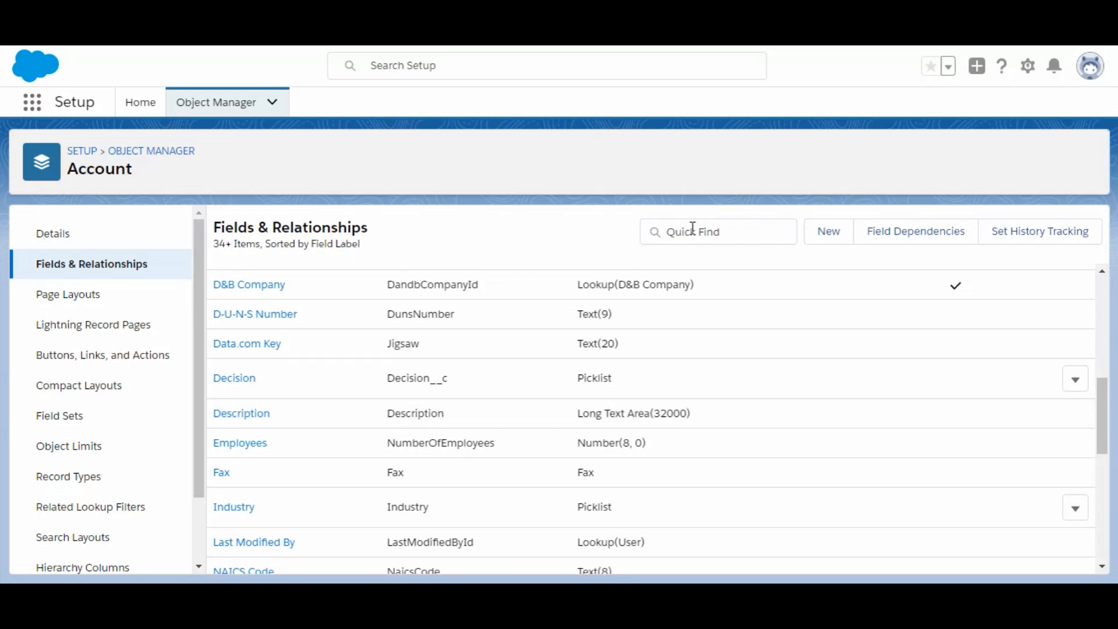
# Open the Translate page of the Translation Workbench in Setup, finding it with the search term transl.
pyautogui.click(1029, 69)
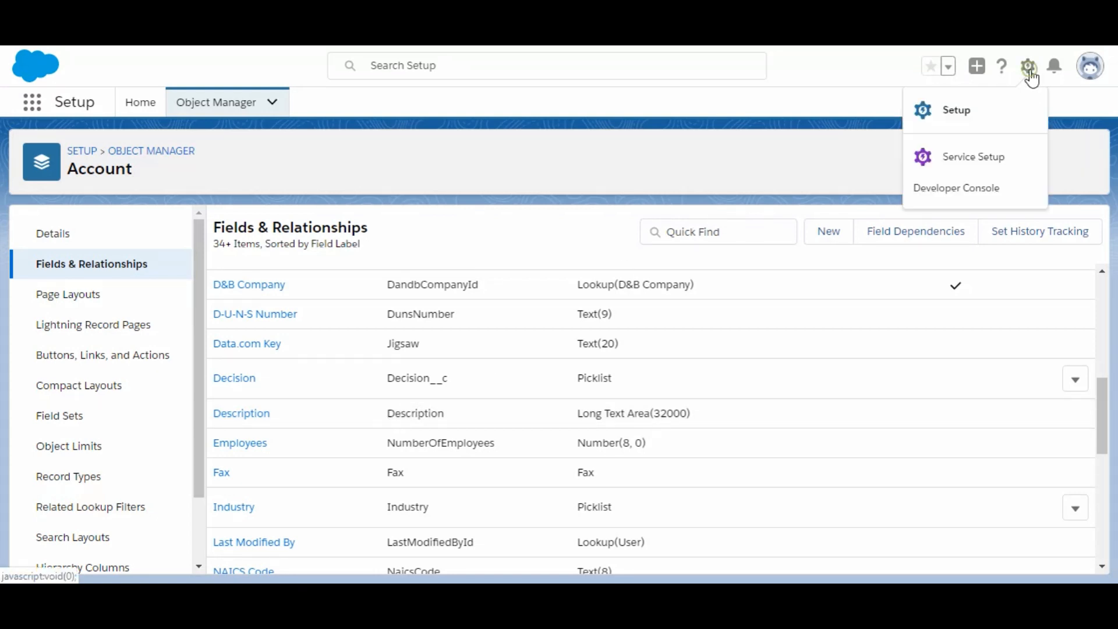
pyautogui.click(967, 113)
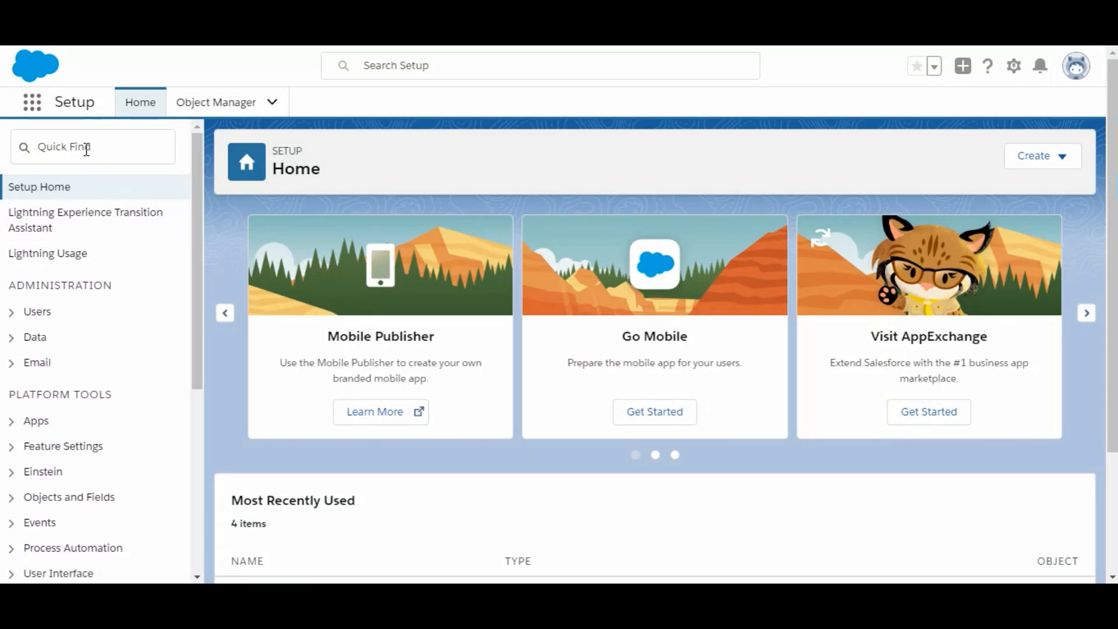
pyautogui.click(86, 150)
pyautogui.write('transl')
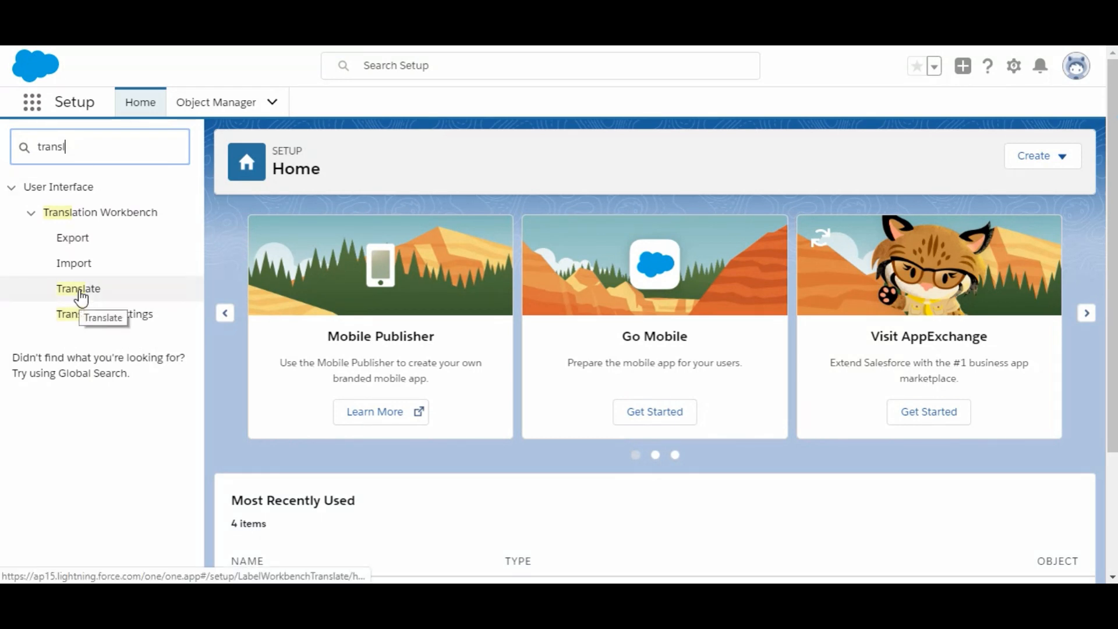
pyautogui.click(81, 293)
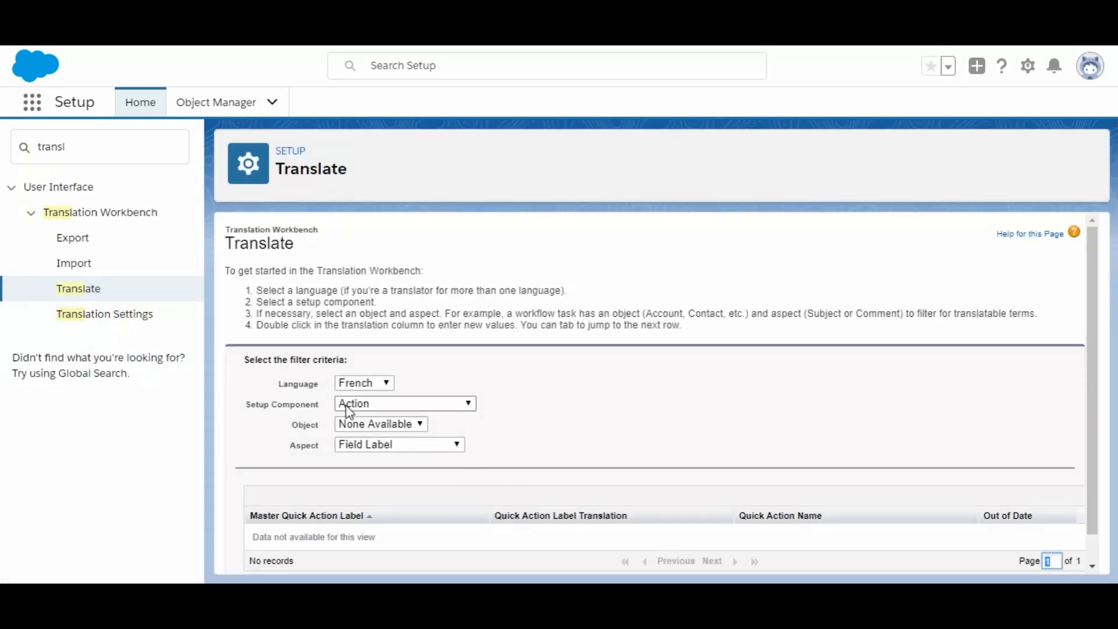
# Filter the translations to French with setup component Picklist Value and object Account.
pyautogui.moveTo(320, 385); pyautogui.dragTo(278, 384)
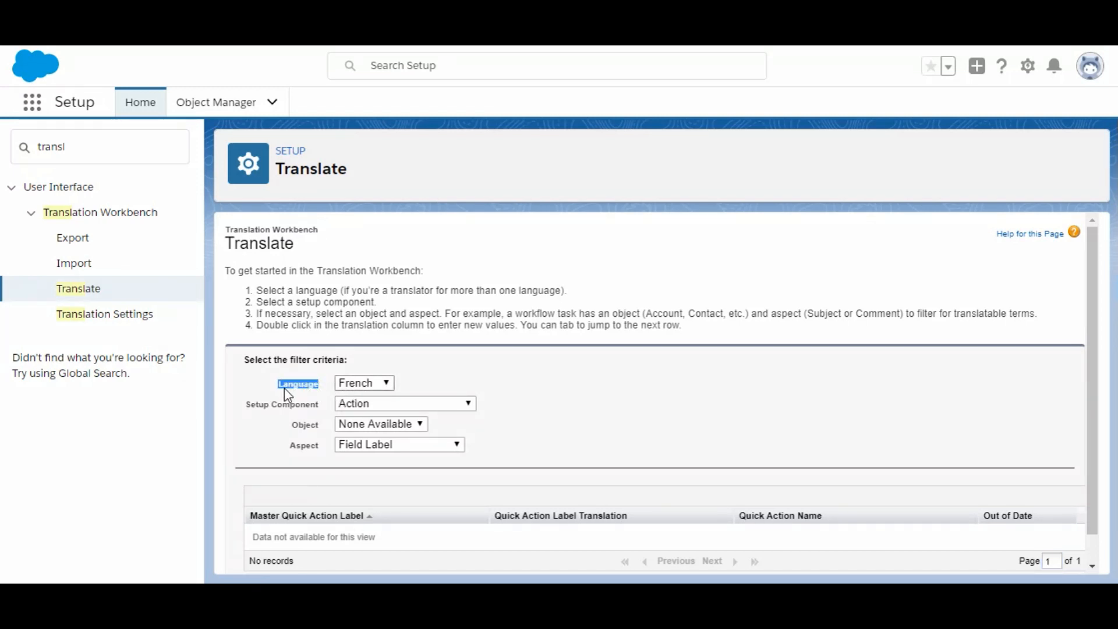
pyautogui.click(348, 391)
pyautogui.click(351, 397)
pyautogui.scroll(-1, 616, 380)
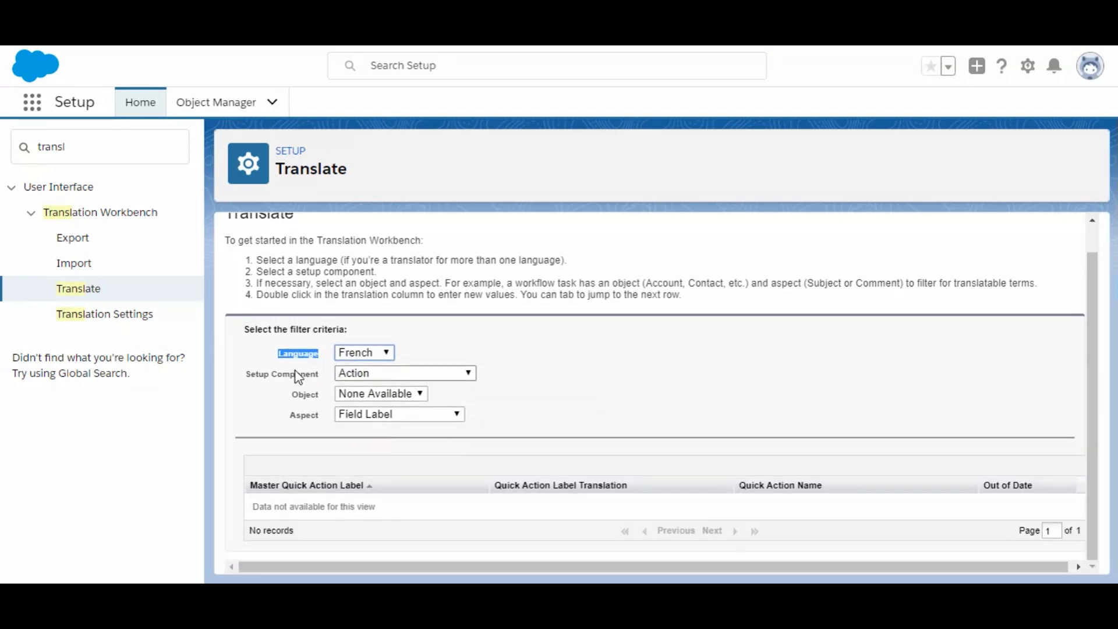
pyautogui.click(365, 374)
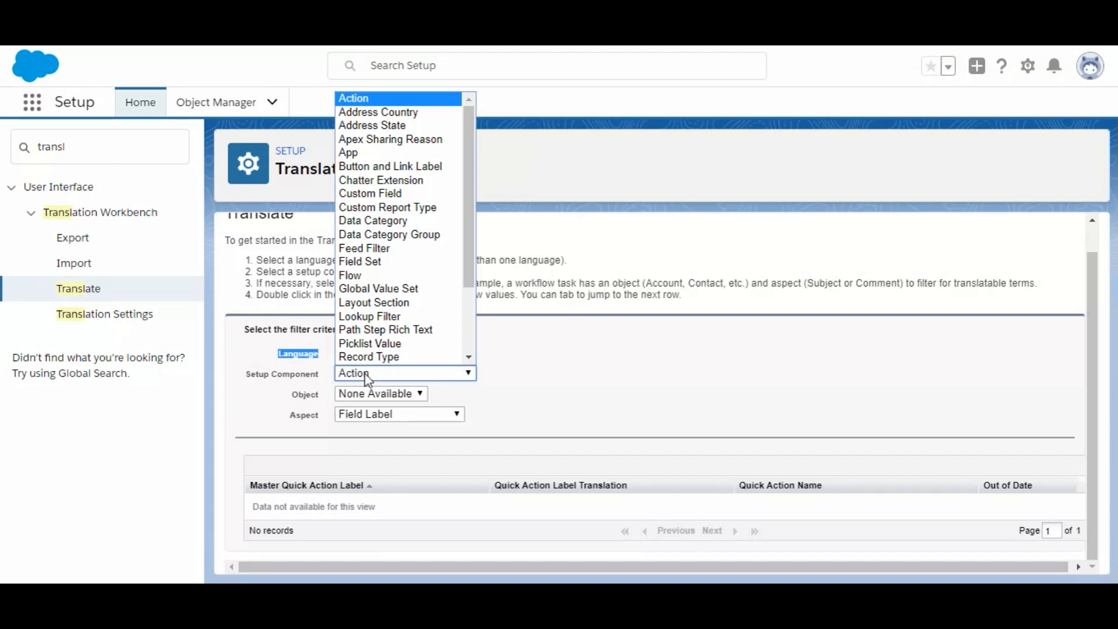
pyautogui.click(371, 344)
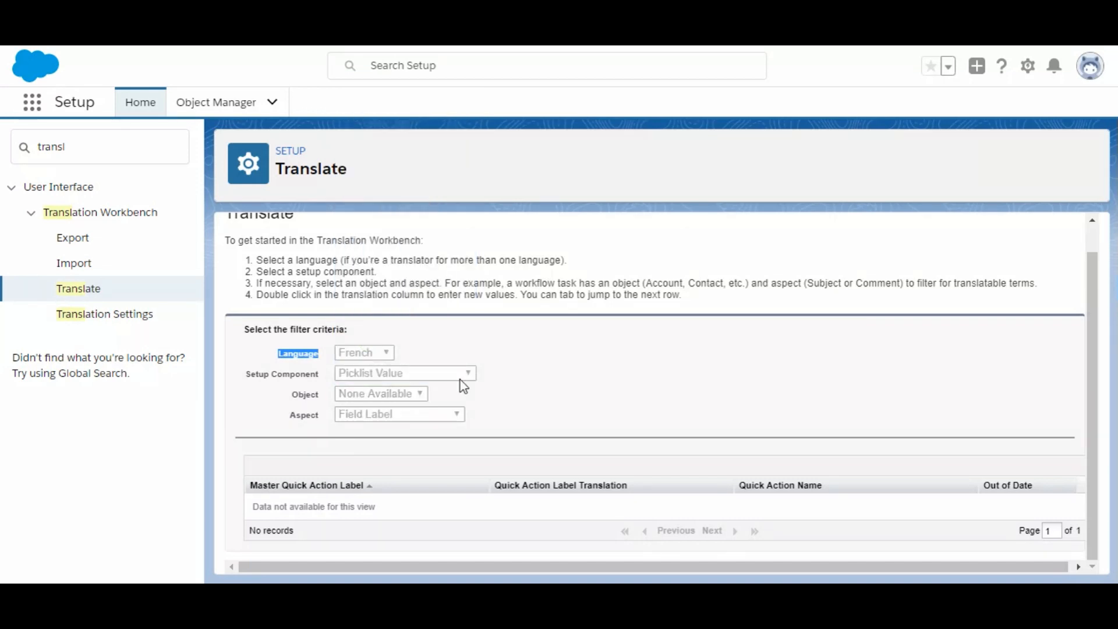
pyautogui.click(348, 434)
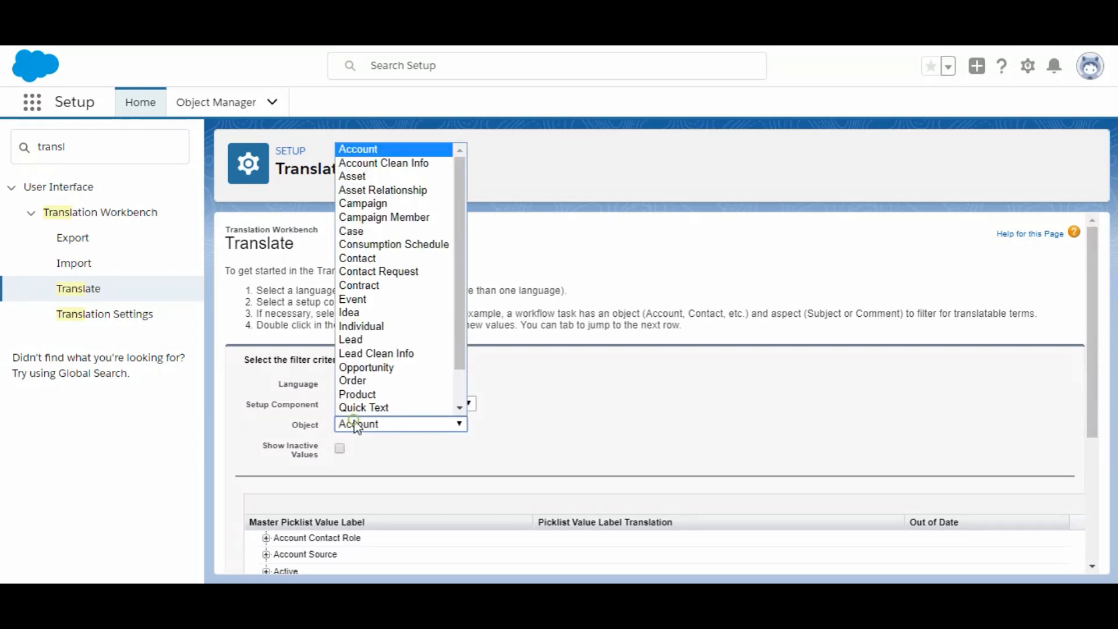
pyautogui.click(352, 428)
pyautogui.scroll(-3, 378, 455)
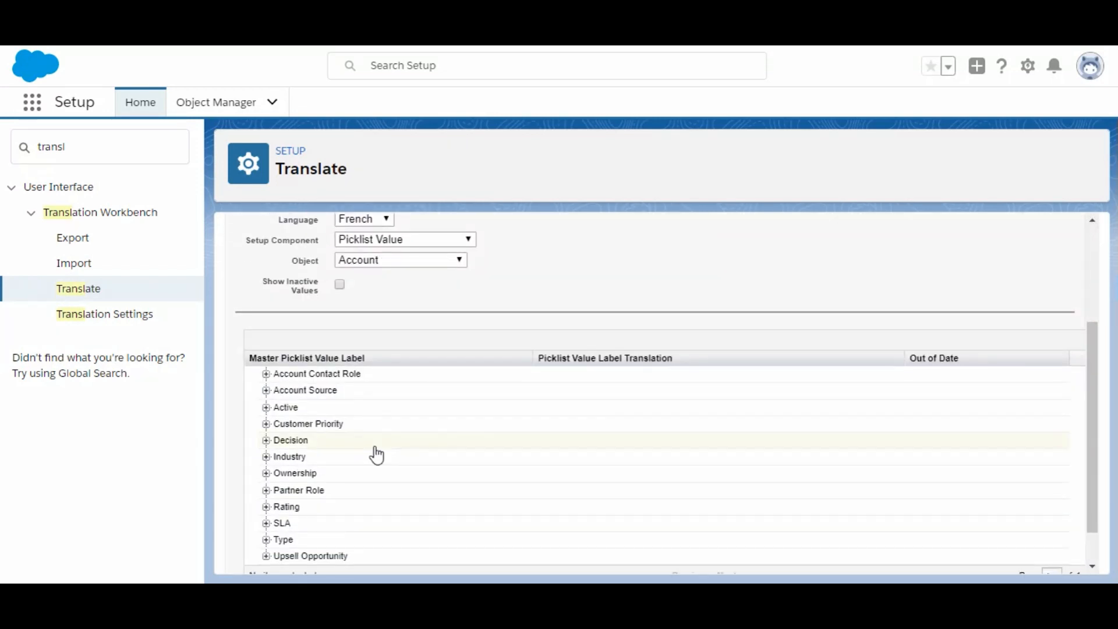
# Expand the Decision picklist, translate No as NON and yes as Oui, and save the translations.
pyautogui.click(266, 441)
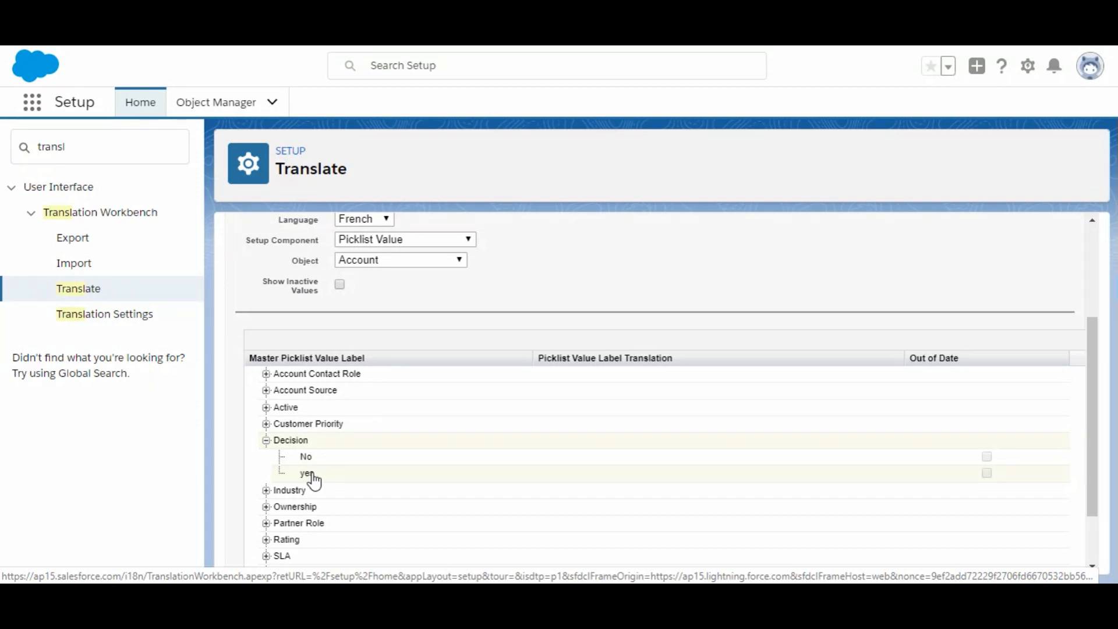
pyautogui.doubleClick(576, 460)
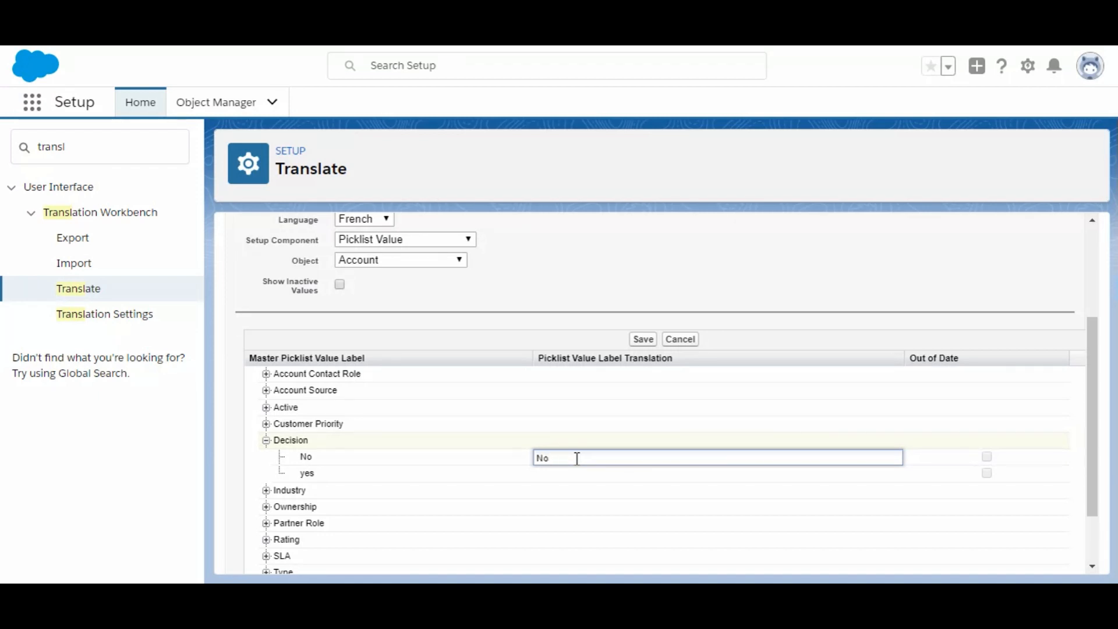
pyautogui.click(569, 480)
pyautogui.doubleClick(569, 475)
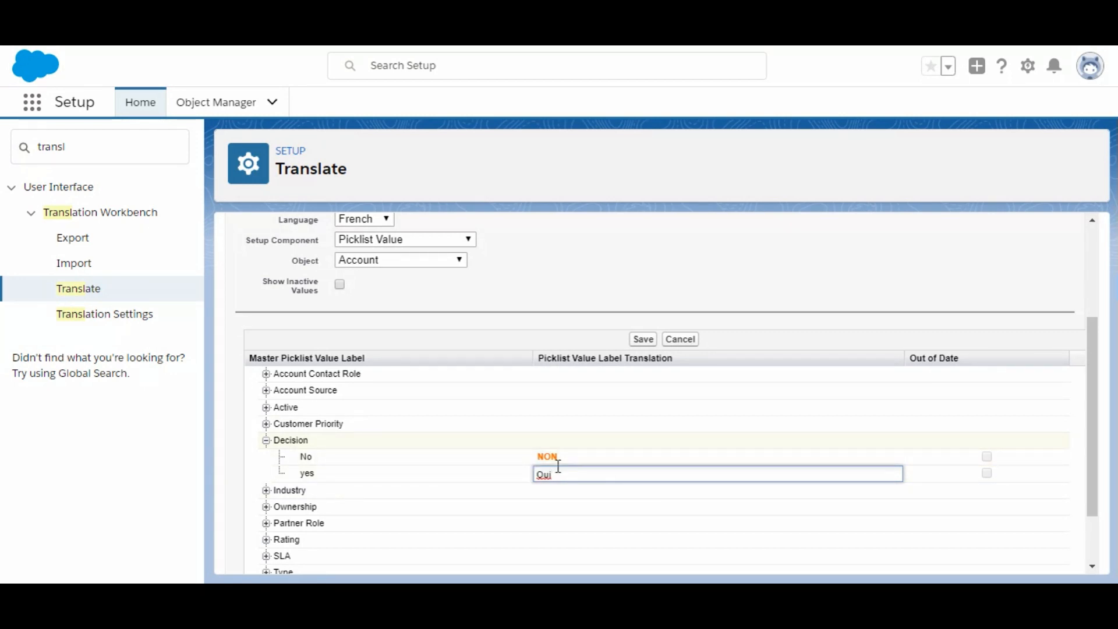
pyautogui.click(625, 270)
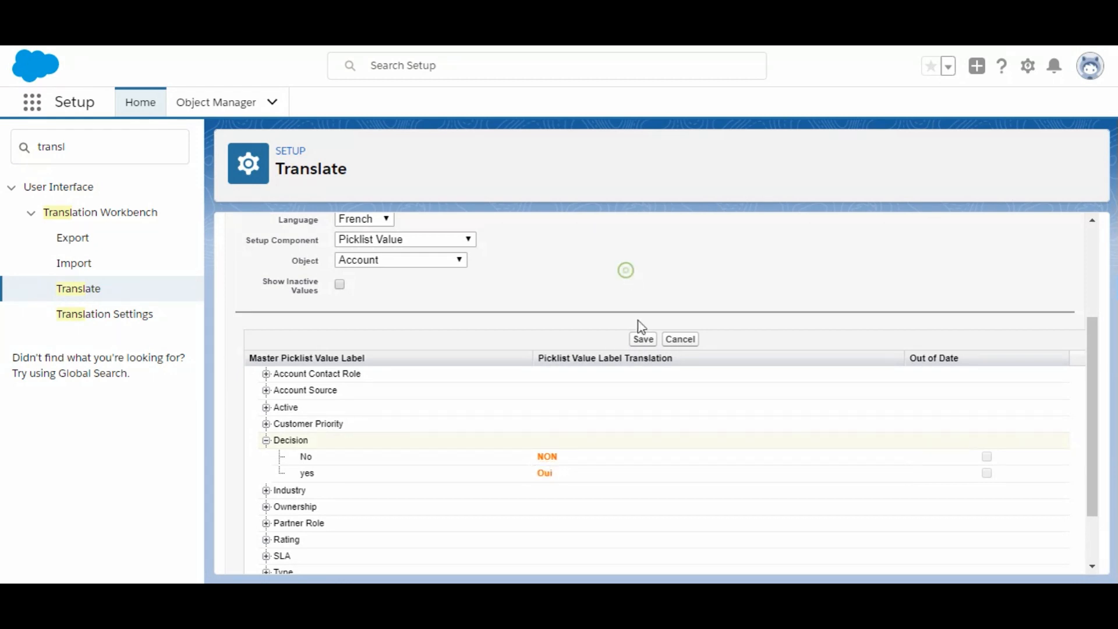
pyautogui.click(643, 340)
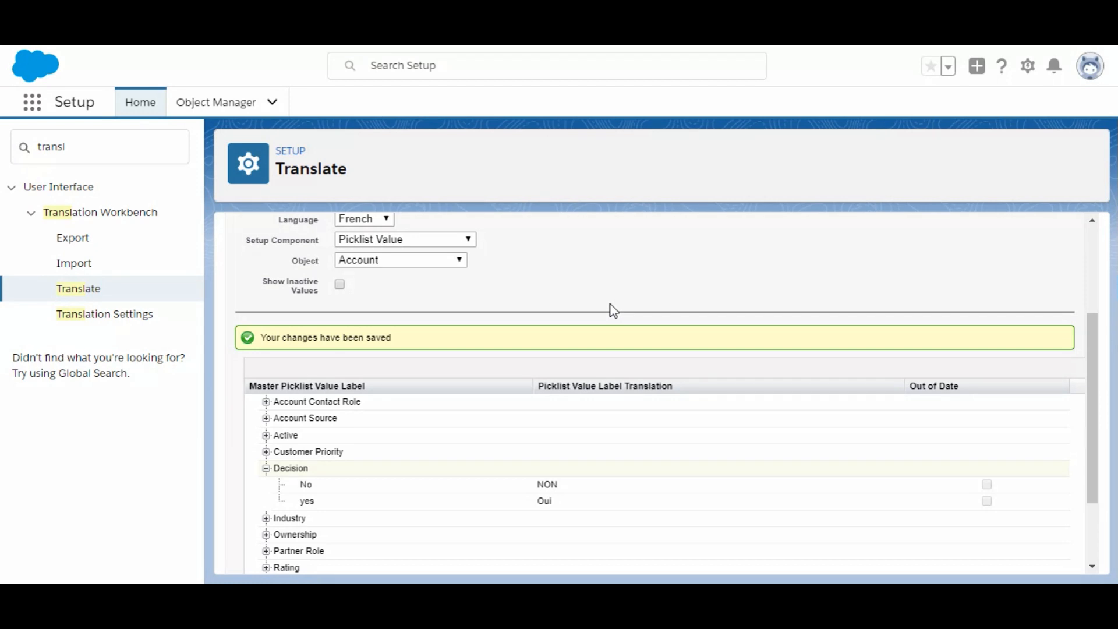
pyautogui.scroll(2, 611, 305)
pyautogui.scroll(-3, 610, 305)
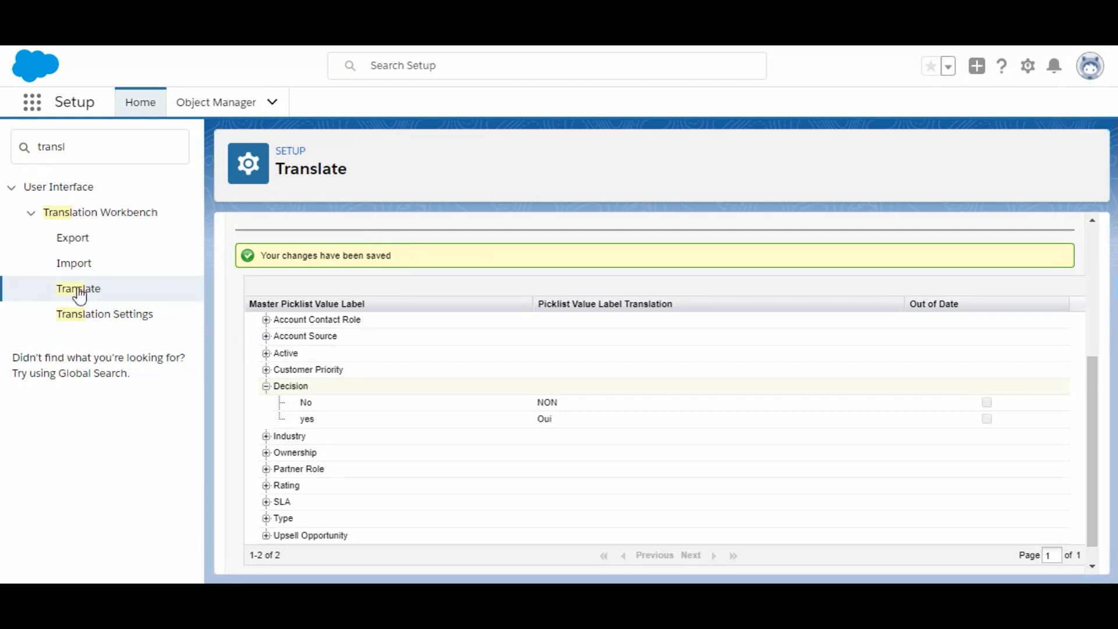
# Find the Users page in Setup and view the list of all users.
pyautogui.click(113, 150)
pyautogui.write('user')
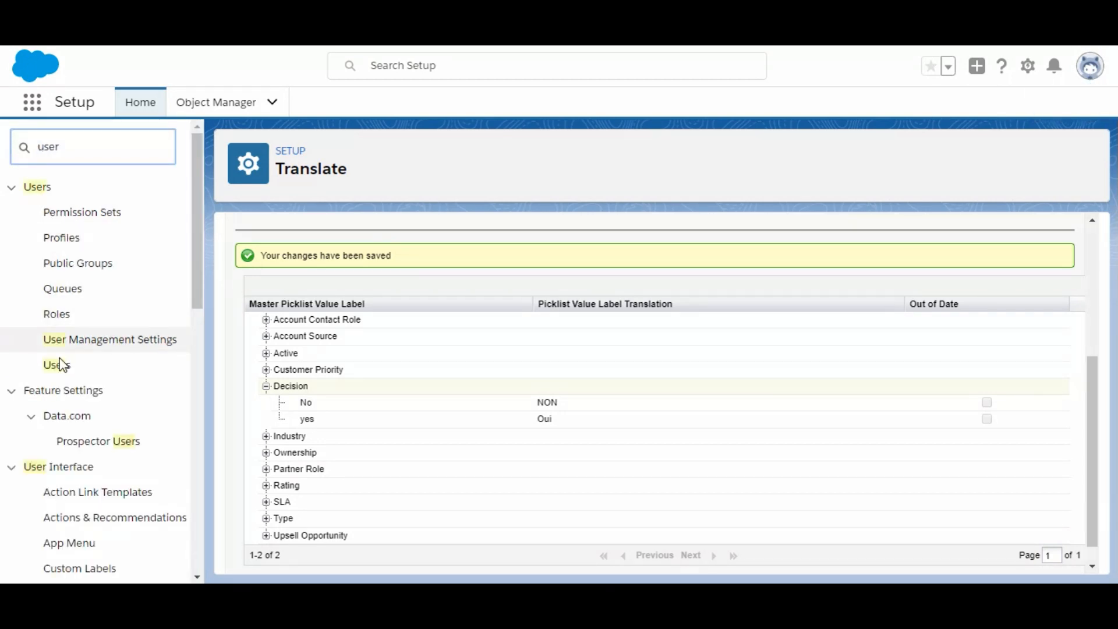
pyautogui.click(58, 365)
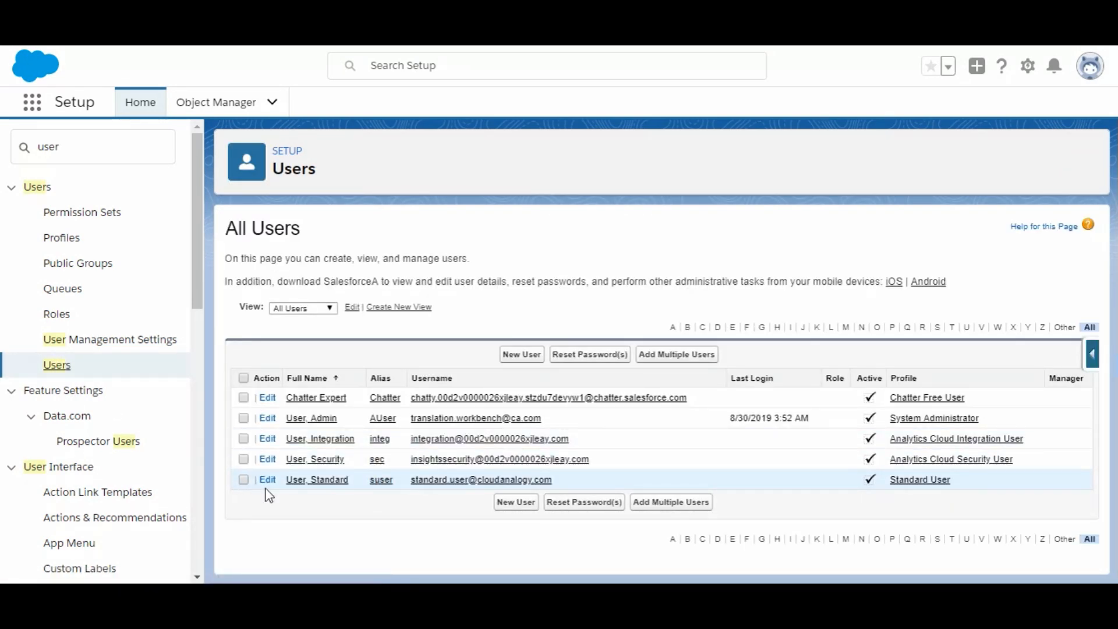
# Open Login Access Policies, enable Administrators Can Log in as Any User, and save the setting.
pyautogui.click(105, 145)
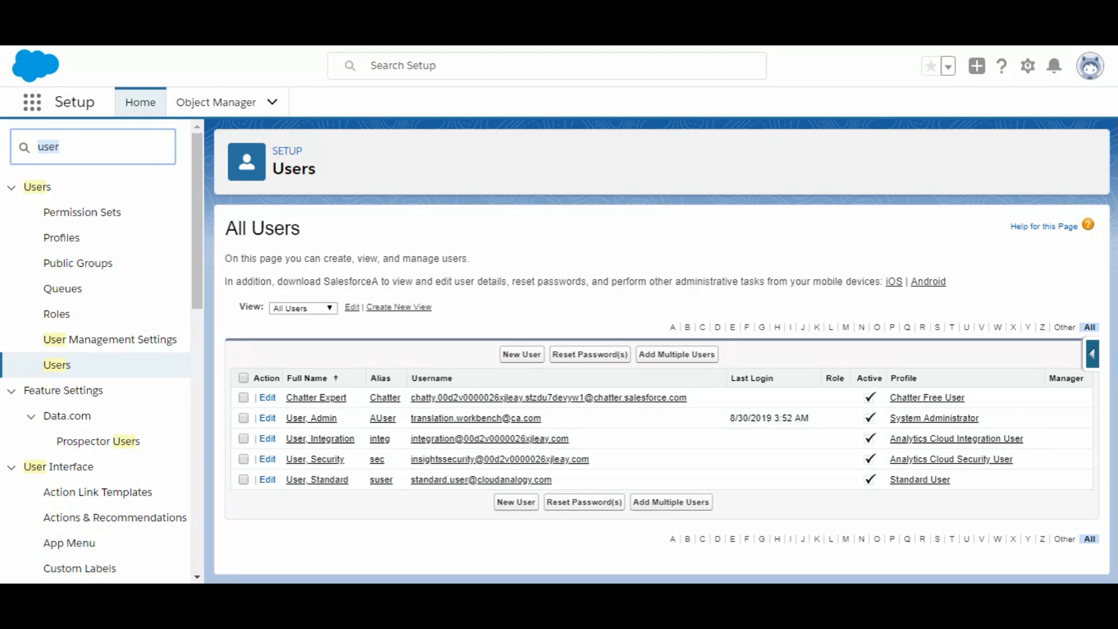
pyautogui.write('login')
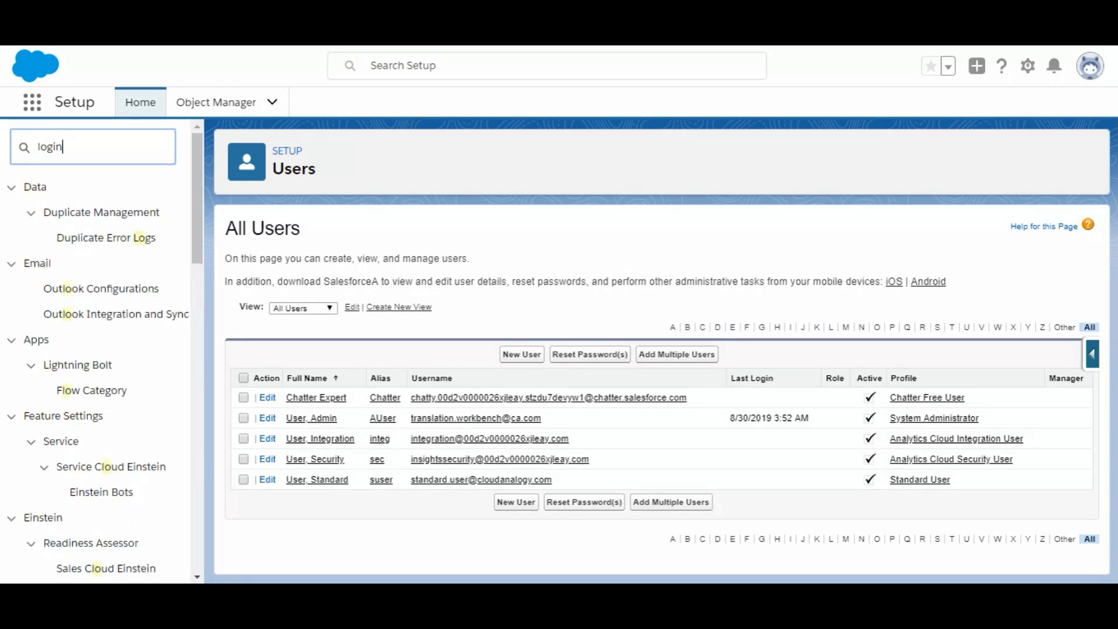
pyautogui.click(90, 289)
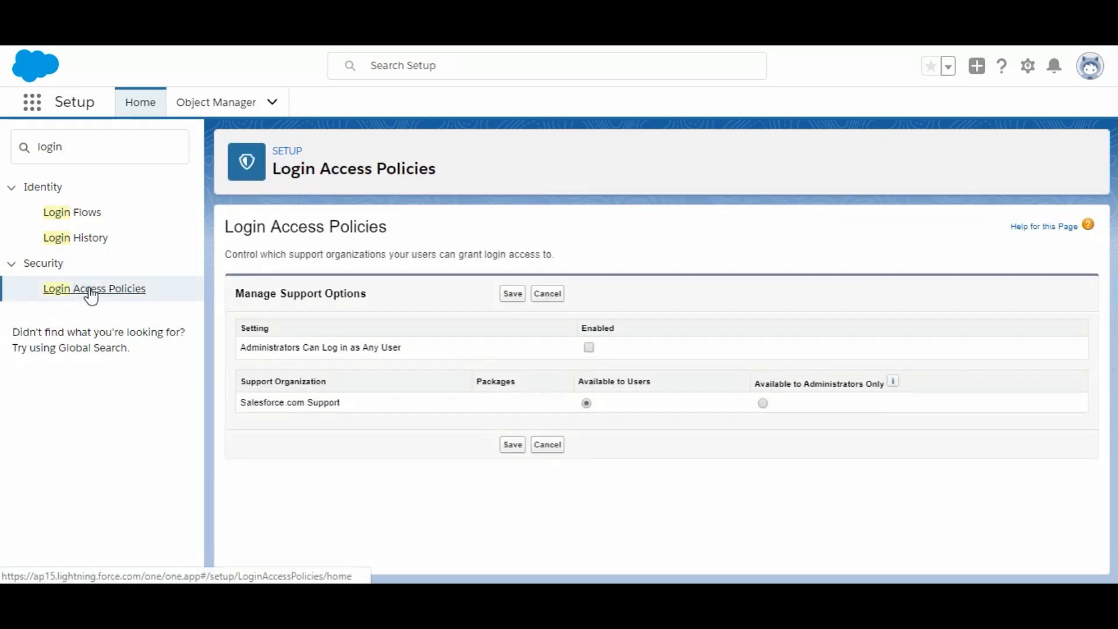
pyautogui.moveTo(246, 347); pyautogui.dragTo(399, 351)
pyautogui.click(590, 348)
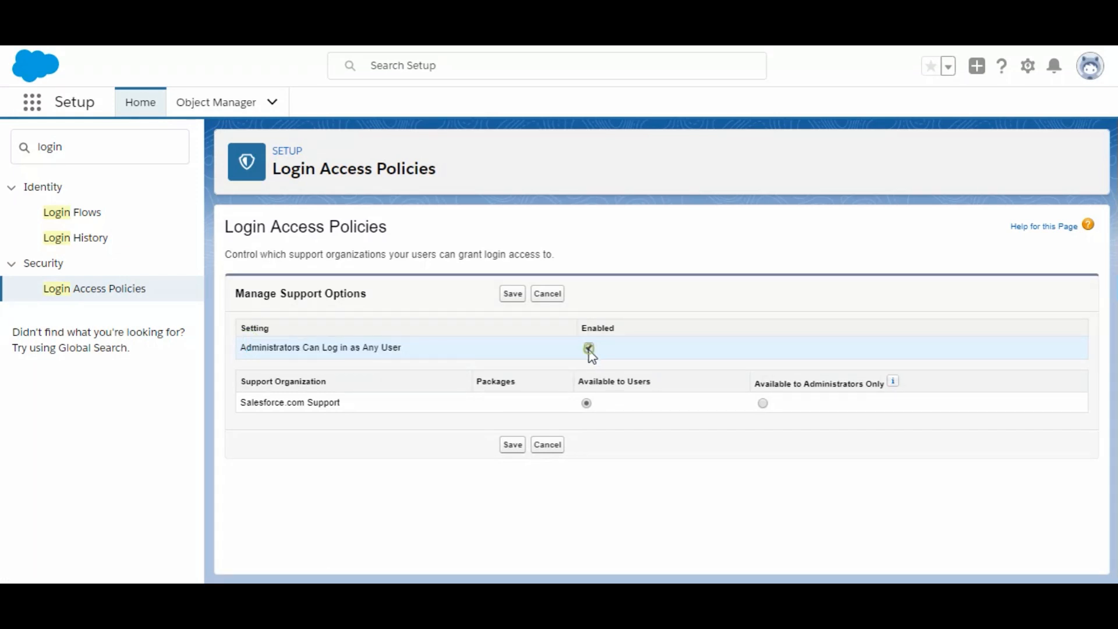
pyautogui.click(512, 295)
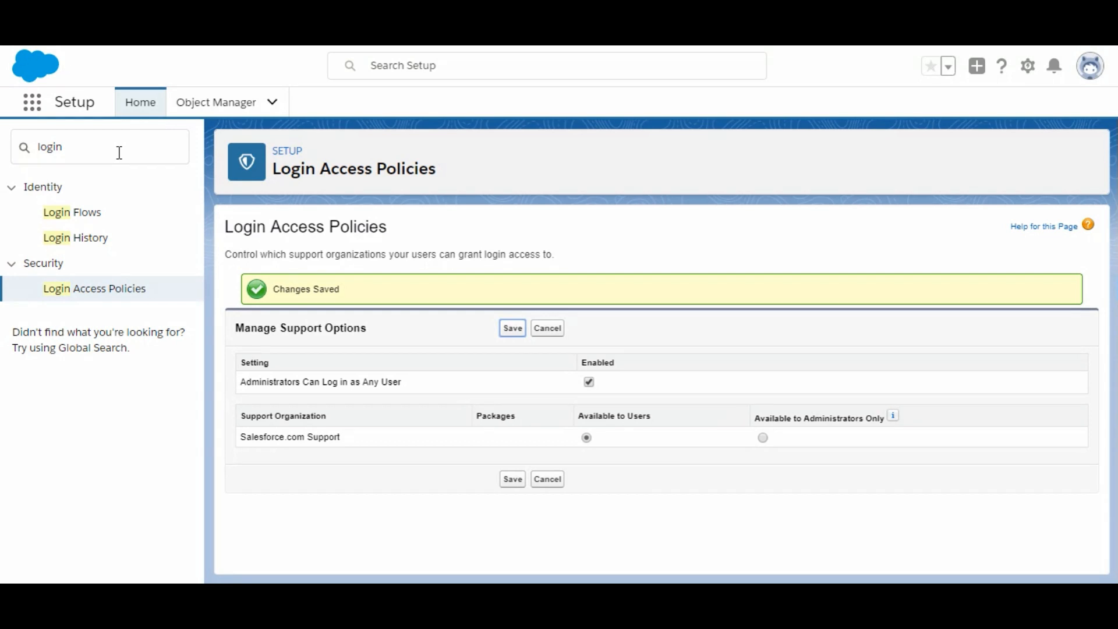
# Return to the Users list in Setup and log in as the standard user.
pyautogui.moveTo(119, 152); pyautogui.dragTo(31, 136)
pyautogui.write('user')
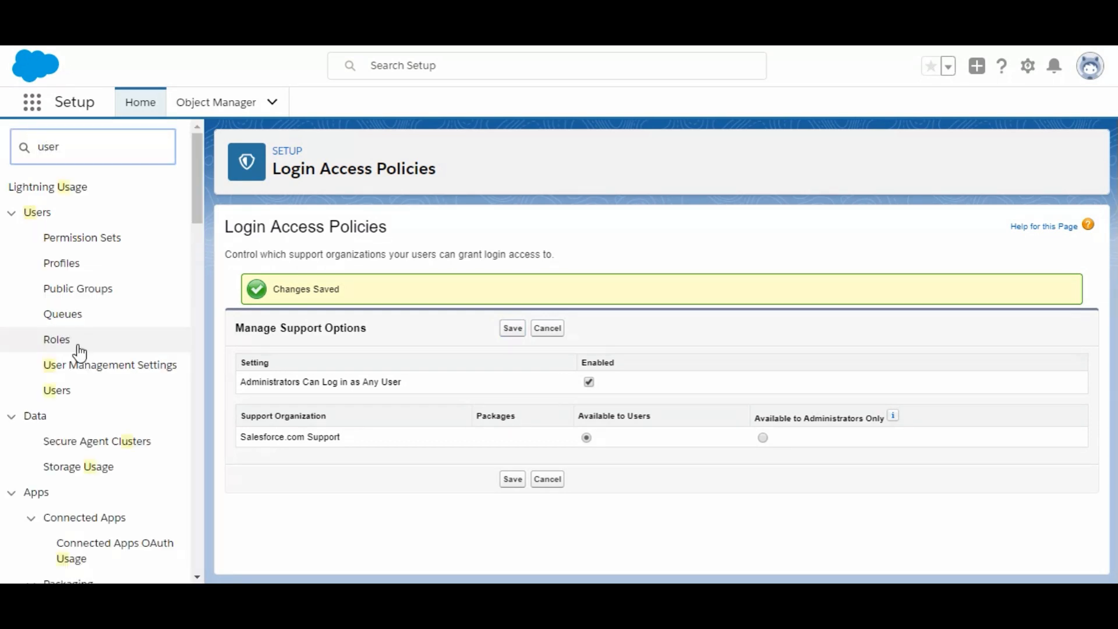
pyautogui.click(56, 366)
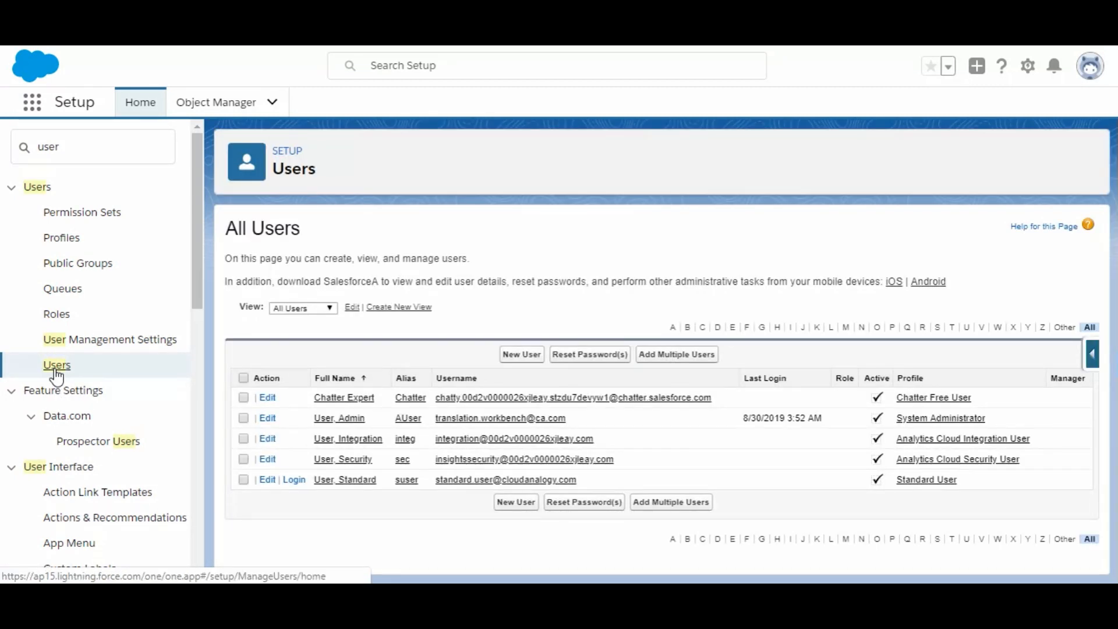
pyautogui.click(294, 480)
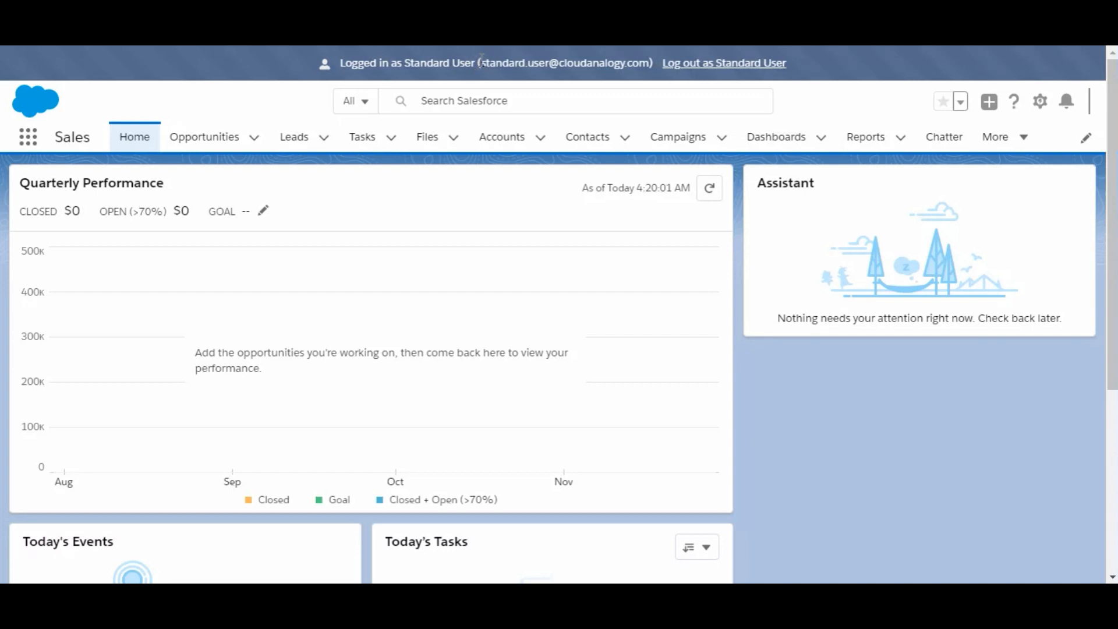
pyautogui.moveTo(481, 61); pyautogui.dragTo(548, 63)
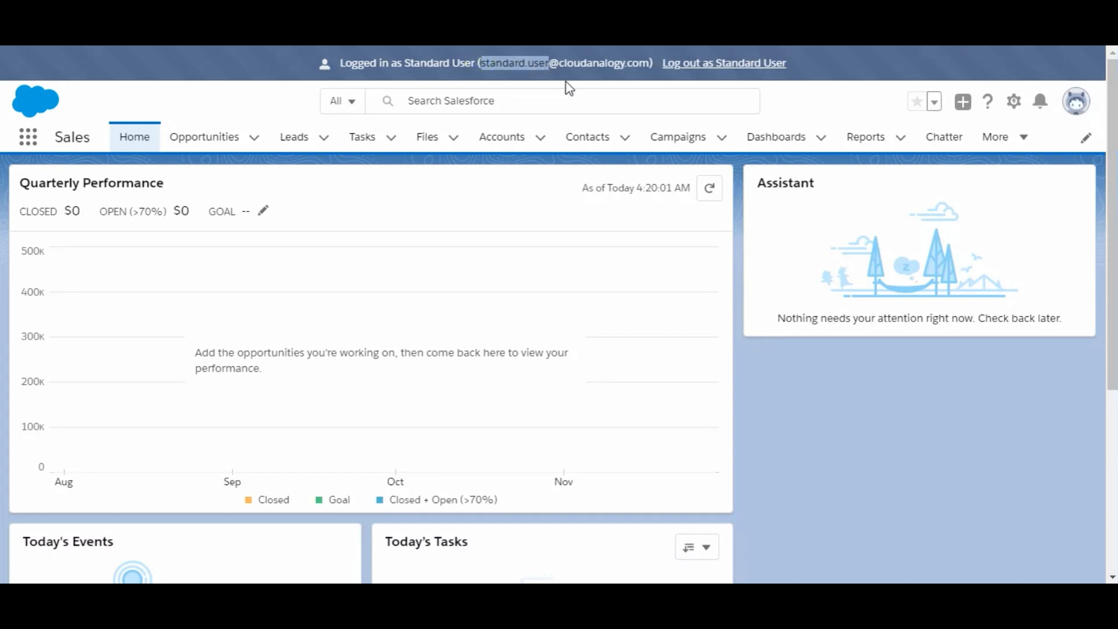
pyautogui.click(807, 108)
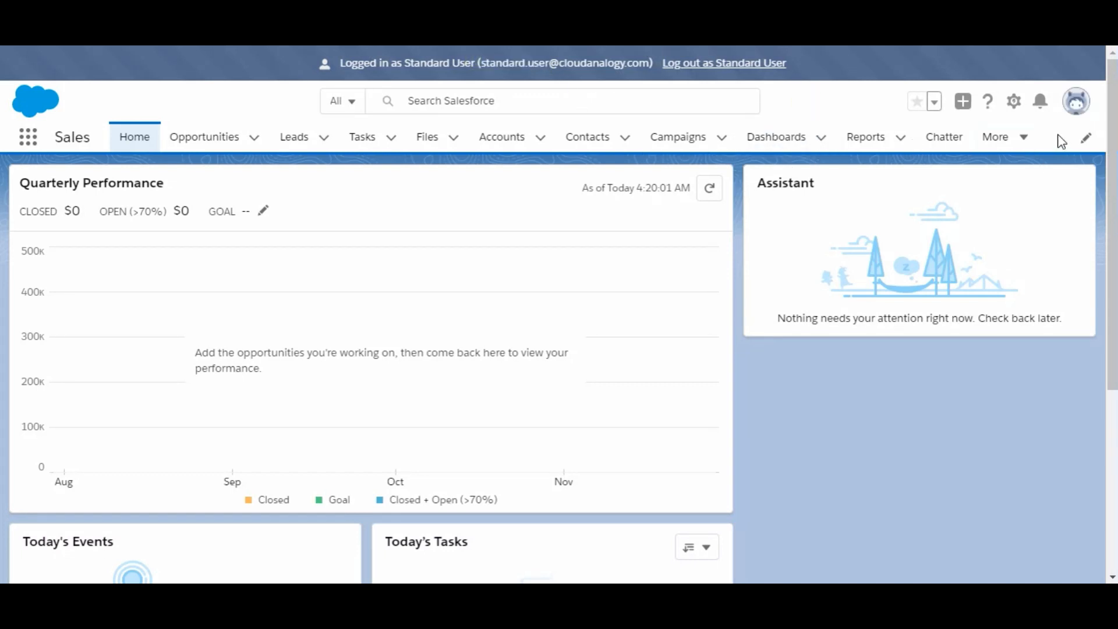
pyautogui.click(1075, 106)
pyautogui.click(886, 81)
# Switch the Accounts list to the All Accounts view and open the Burlington Textiles Corp of America record.
pyautogui.click(501, 144)
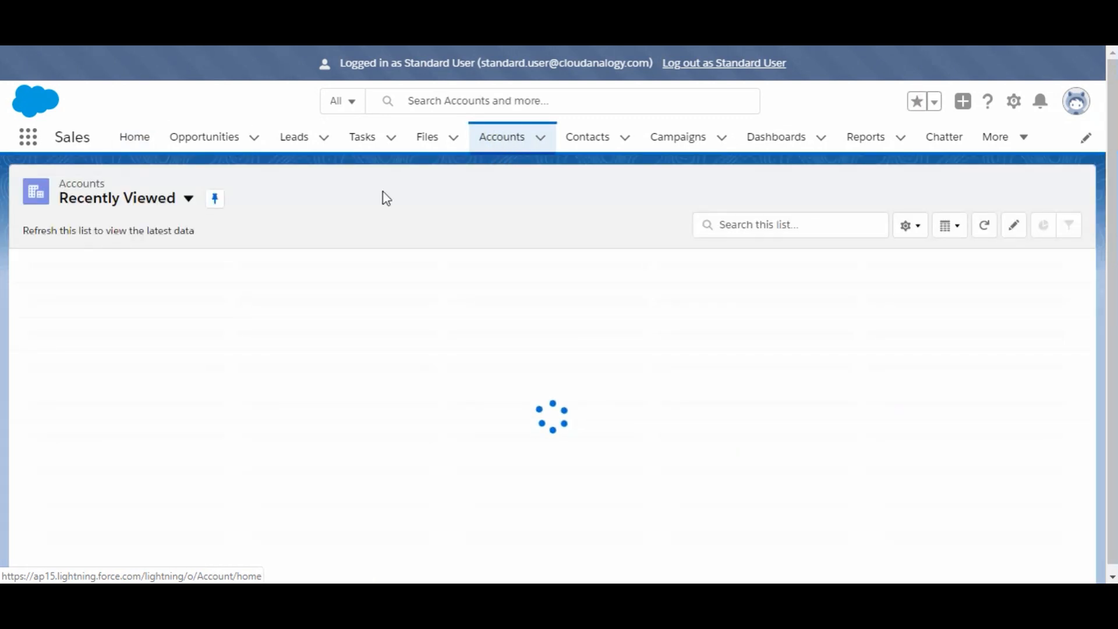
pyautogui.click(190, 200)
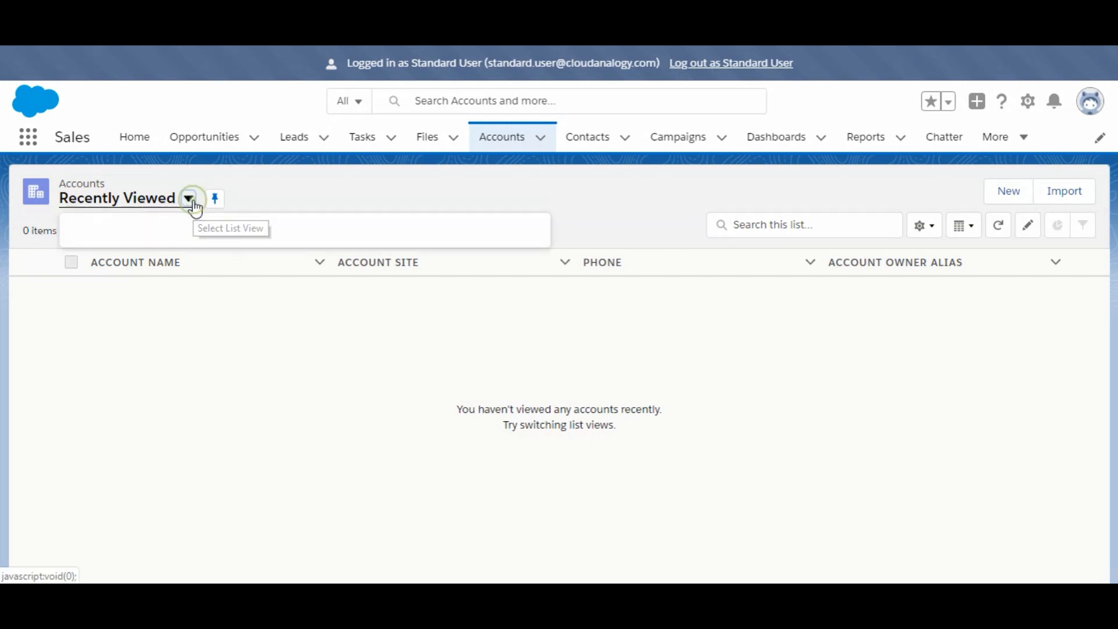
pyautogui.click(148, 258)
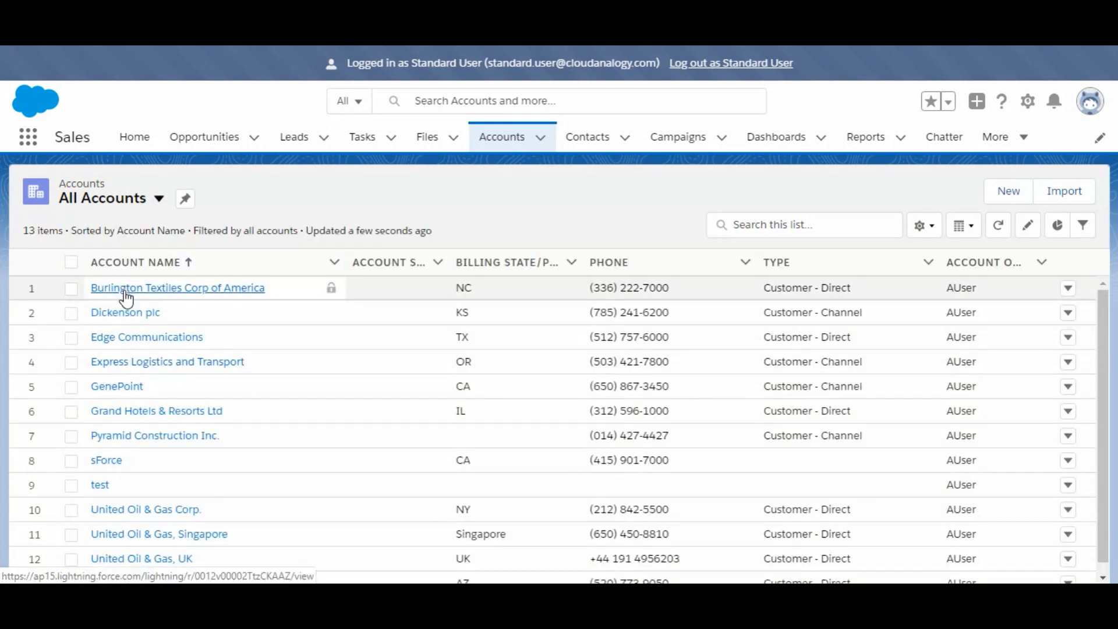
pyautogui.click(125, 294)
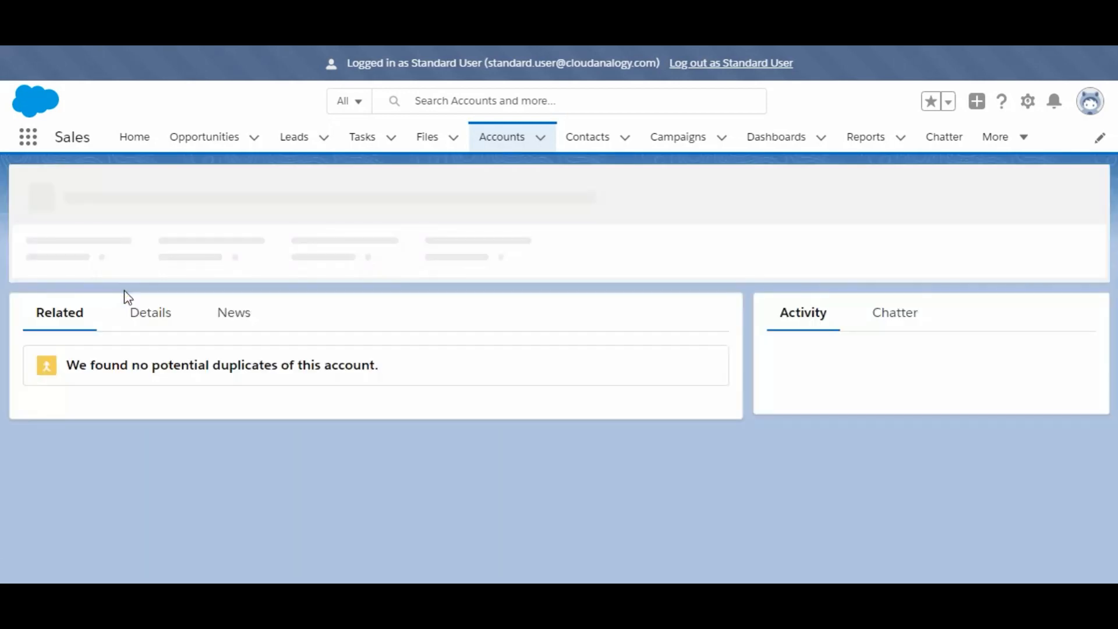
# Set the Decision field to yes in the Burlington Textiles Corp of America account's details and save the record.
pyautogui.click(141, 322)
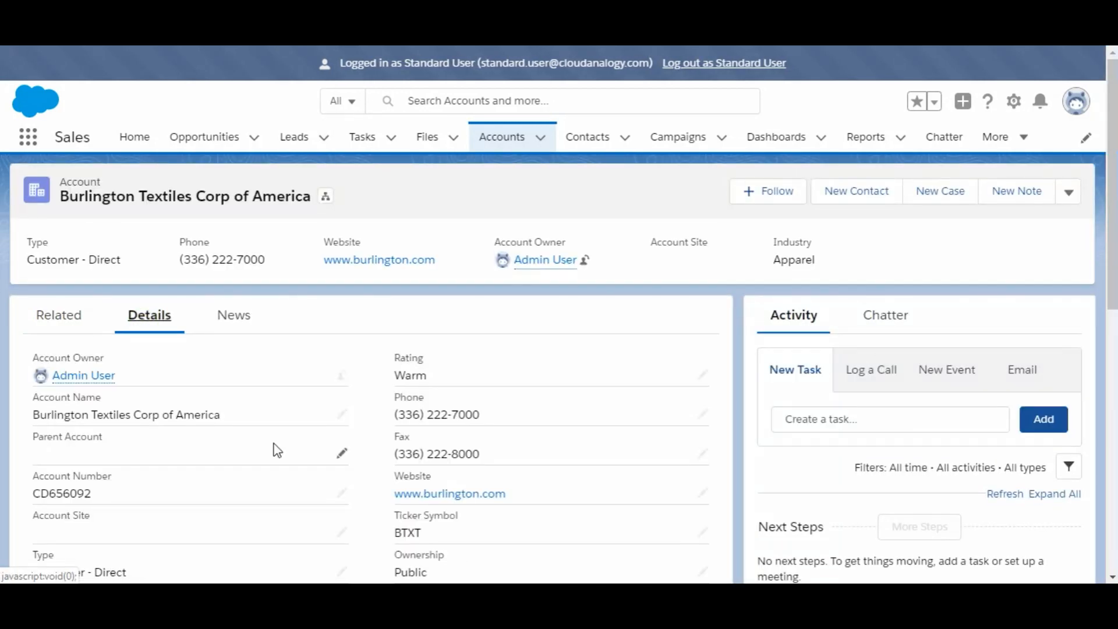
pyautogui.scroll(-2, 277, 450)
pyautogui.scroll(-5, 277, 450)
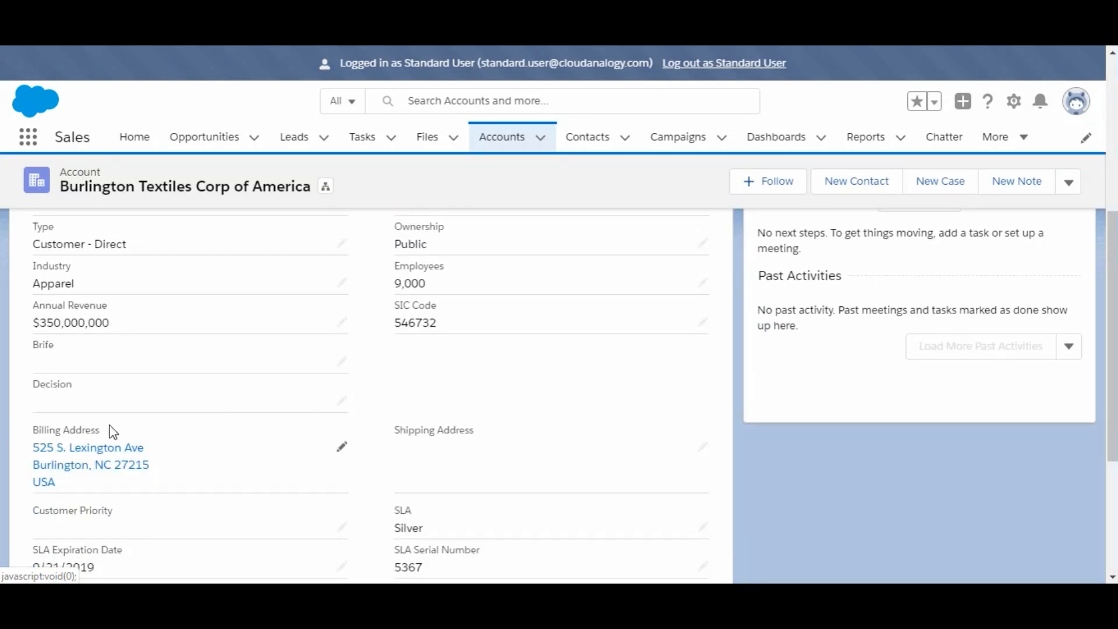
pyautogui.moveTo(81, 385); pyautogui.dragTo(26, 386)
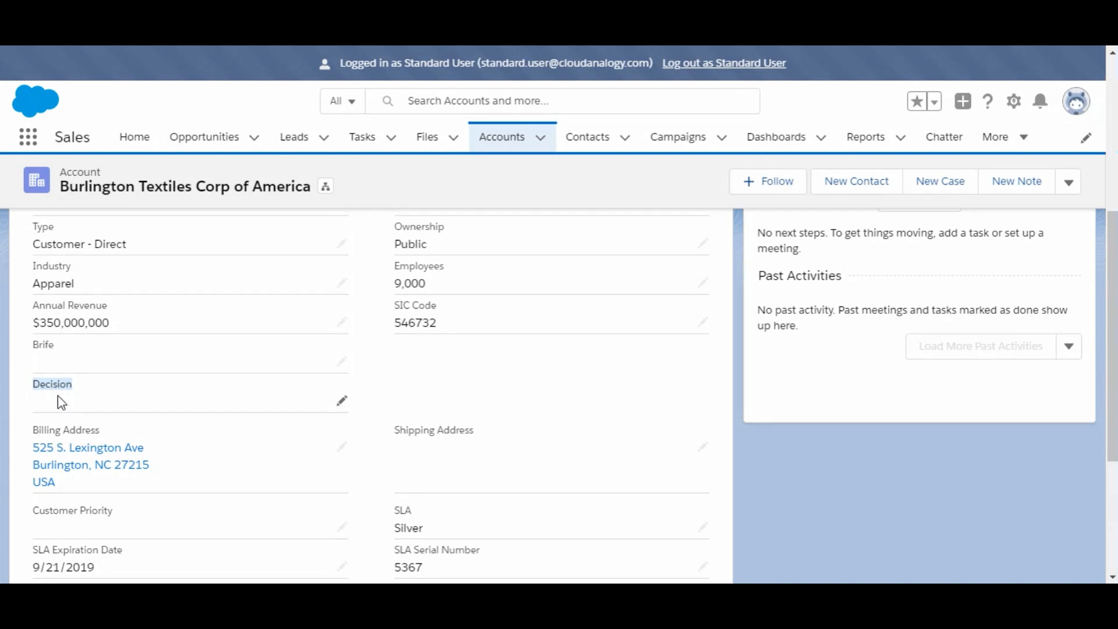
pyautogui.click(342, 400)
pyautogui.click(342, 402)
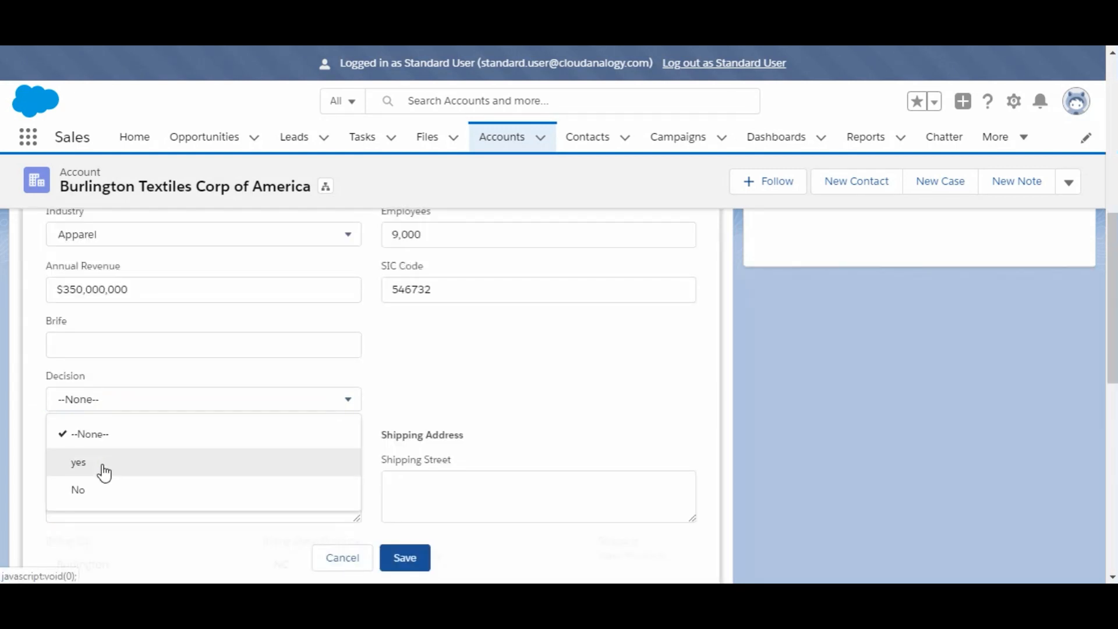
pyautogui.click(103, 467)
pyautogui.click(418, 565)
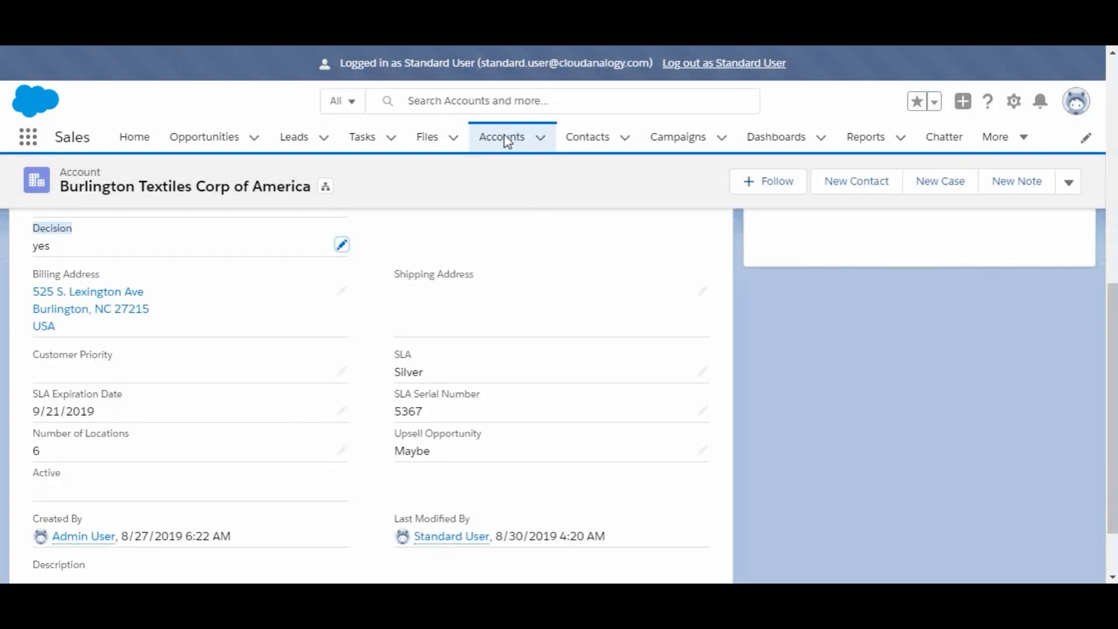
# Create and save a new account named Test Account with Decision set to yes.
pyautogui.click(504, 138)
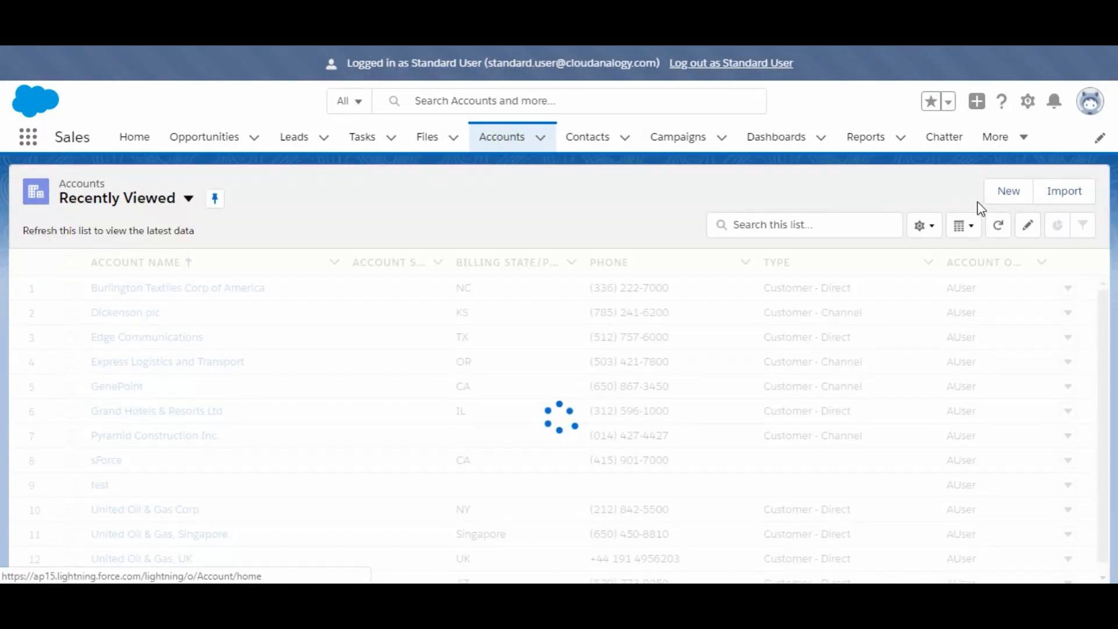
pyautogui.click(1005, 192)
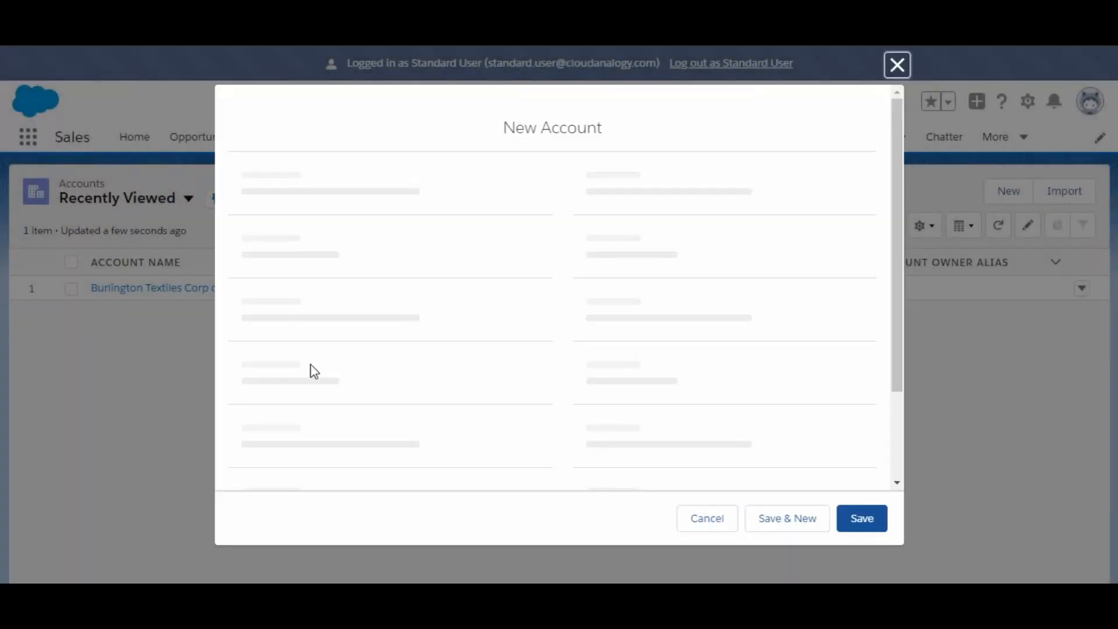
pyautogui.click(322, 271)
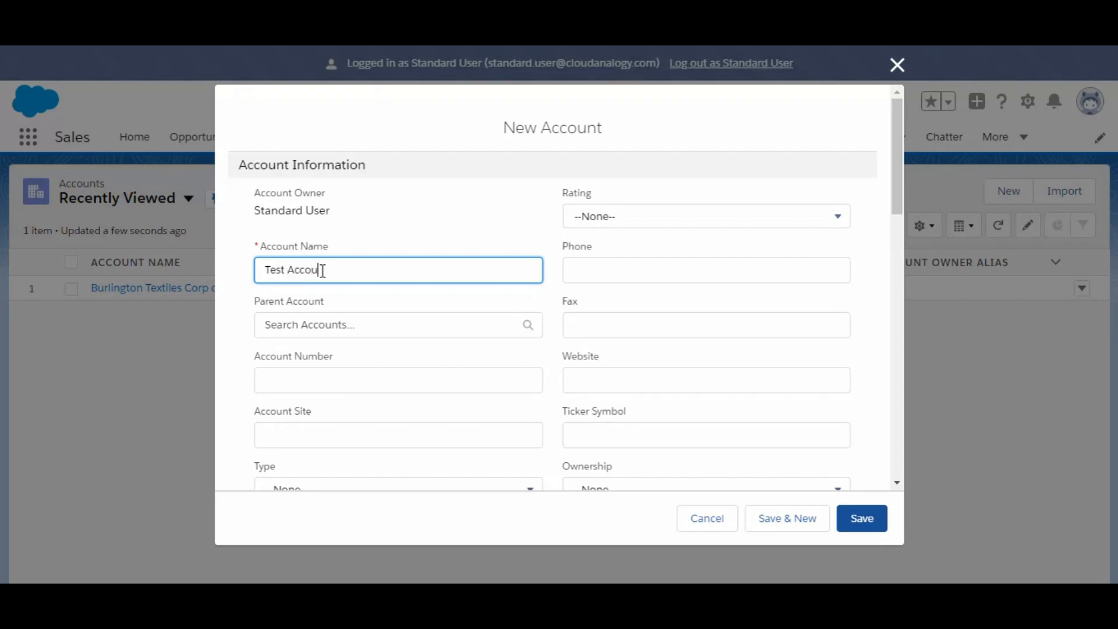
pyautogui.write('Test Account')
pyautogui.scroll(-3, 374, 398)
pyautogui.scroll(-3, 502, 410)
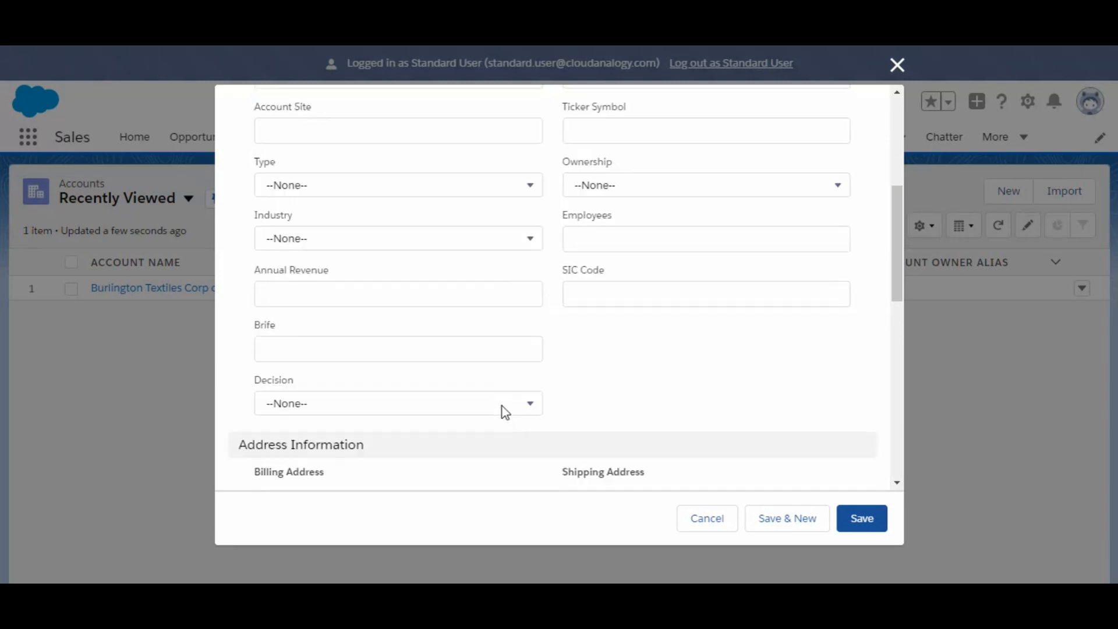
pyautogui.moveTo(254, 359); pyautogui.dragTo(296, 356)
pyautogui.click(319, 380)
pyautogui.click(315, 439)
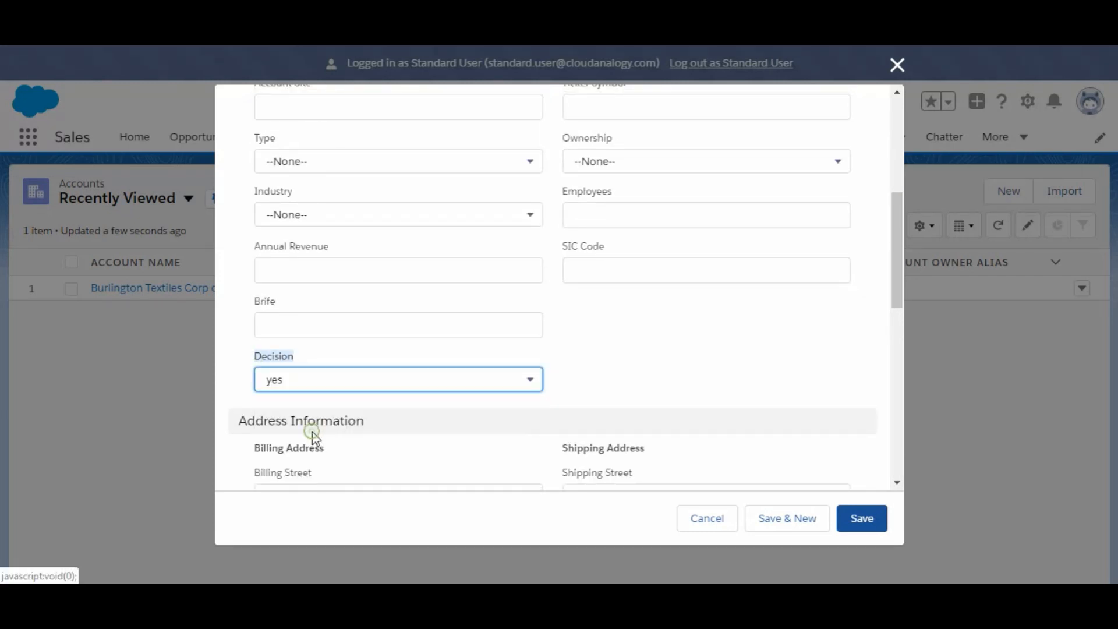
pyautogui.click(884, 517)
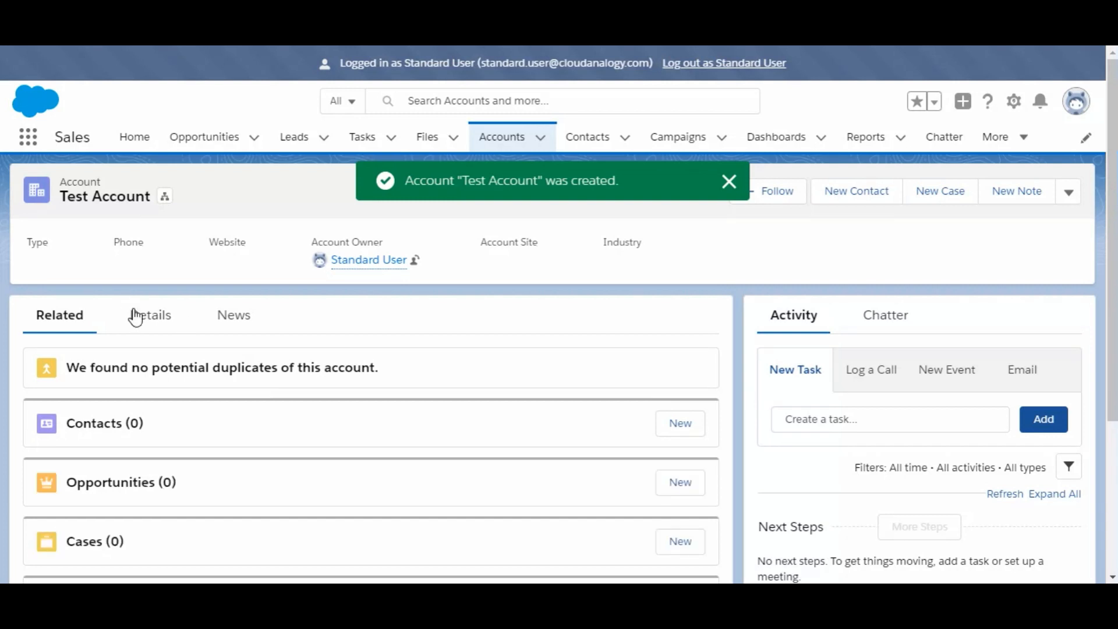
pyautogui.click(729, 181)
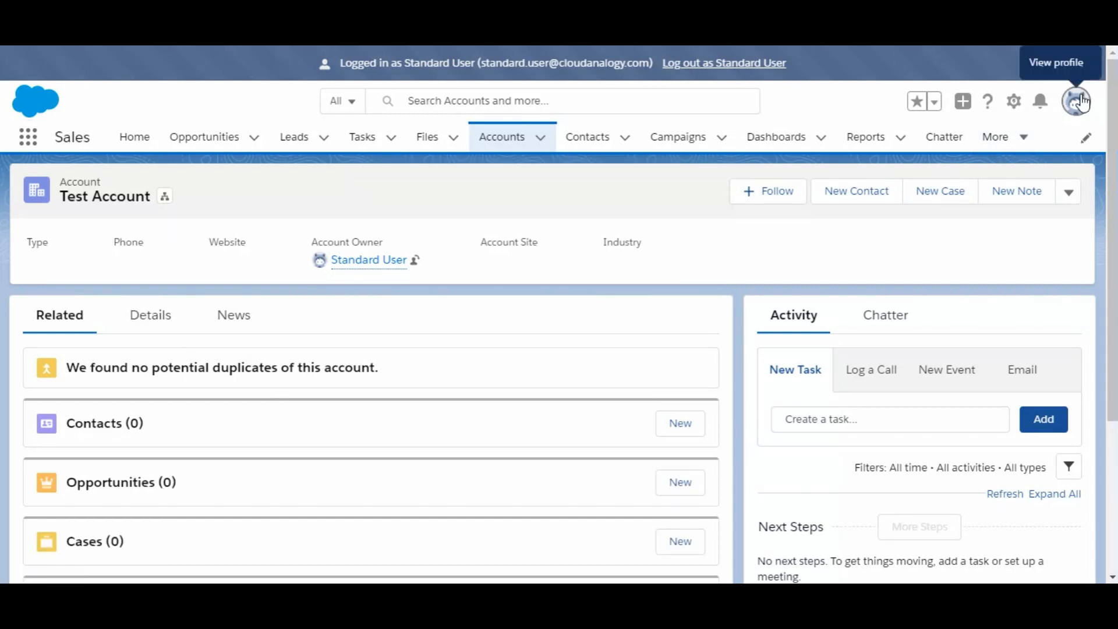
# Set the standard user's language to Français in the personal Language & Time Zone settings and save.
pyautogui.click(1073, 116)
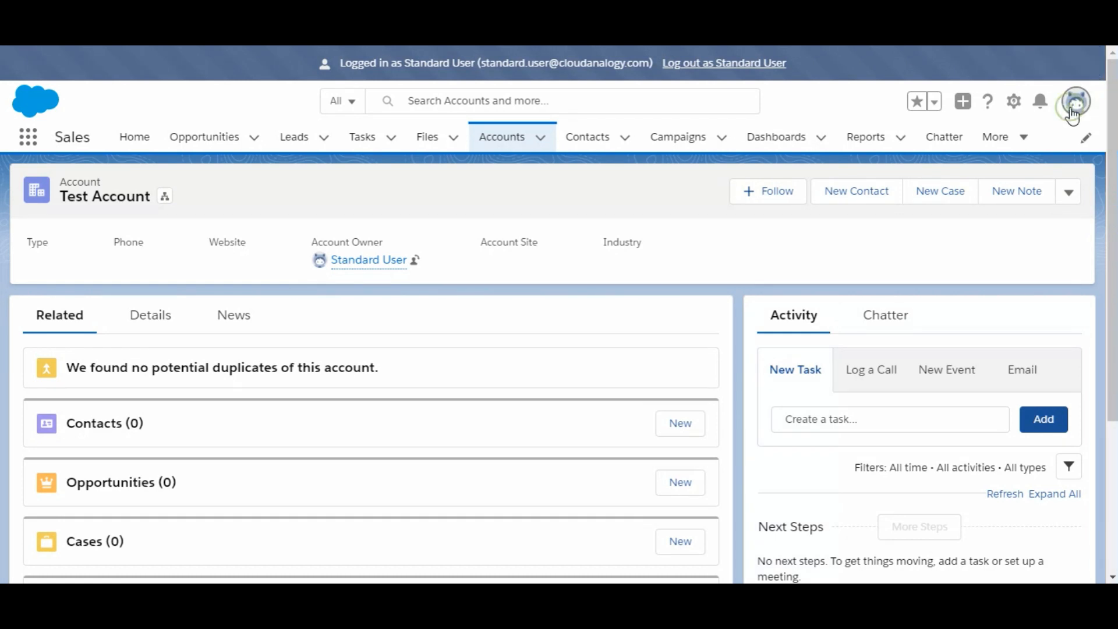
pyautogui.click(884, 191)
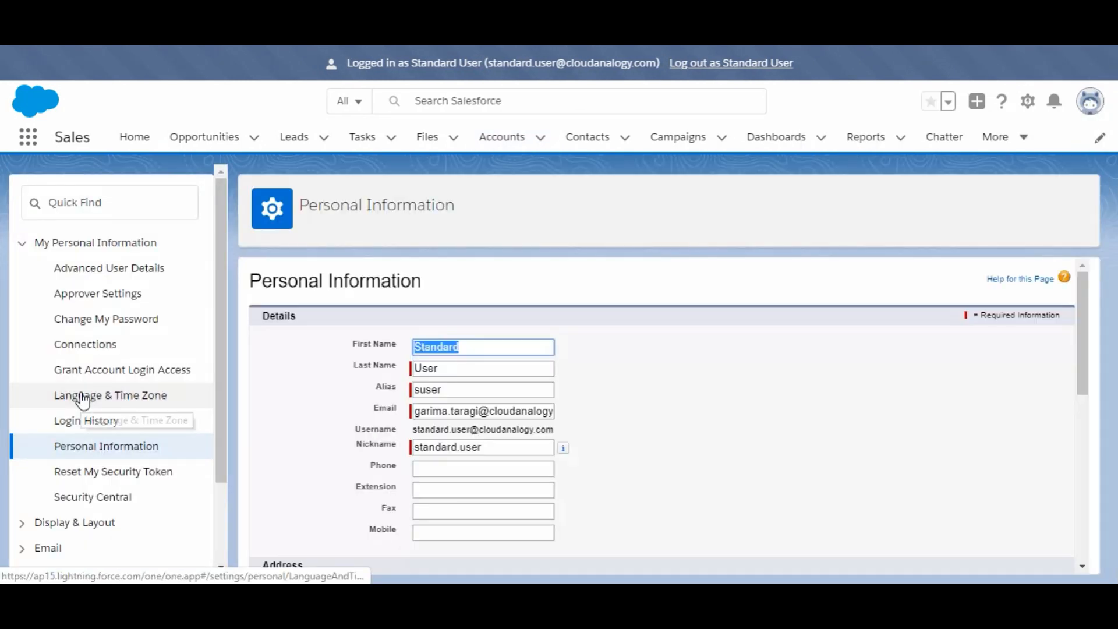
pyautogui.click(131, 396)
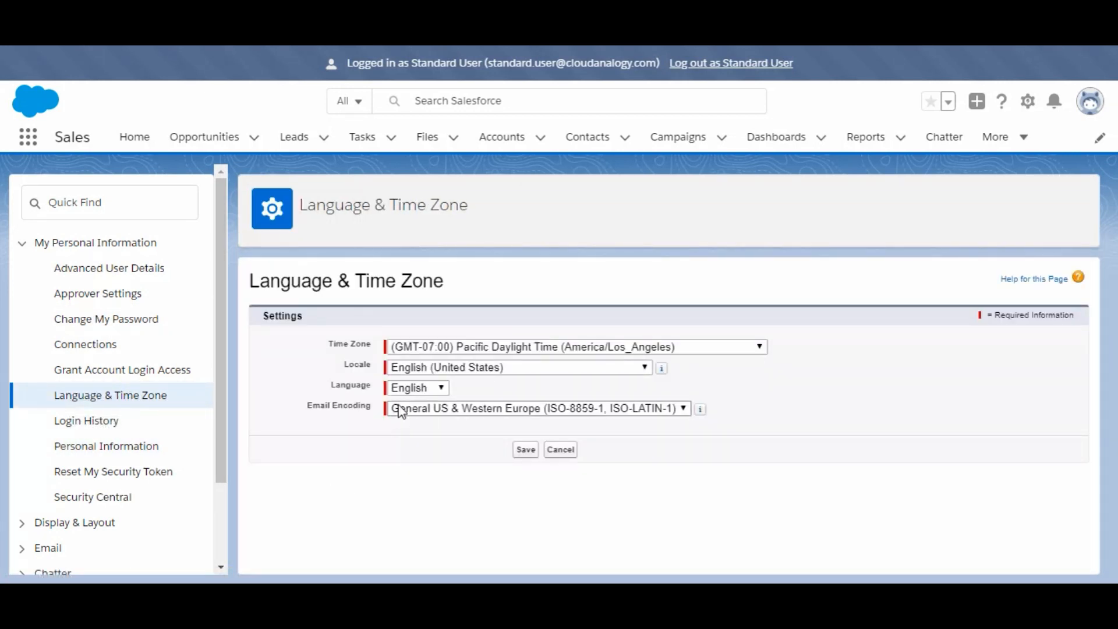
pyautogui.moveTo(320, 386); pyautogui.dragTo(361, 387)
pyautogui.click(408, 389)
pyautogui.click(424, 418)
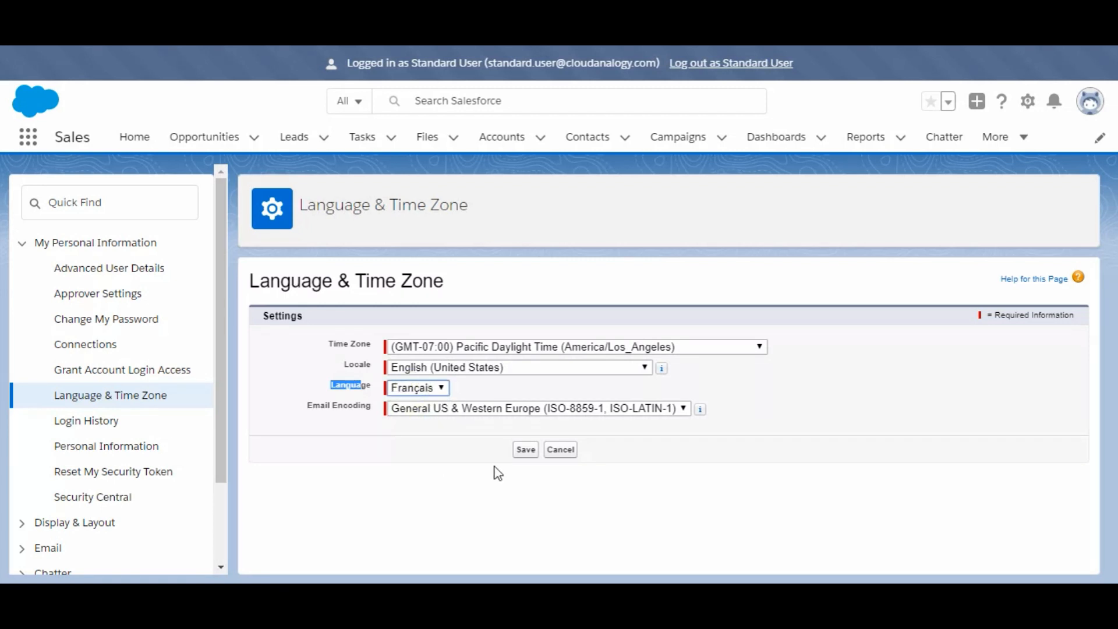
pyautogui.click(526, 449)
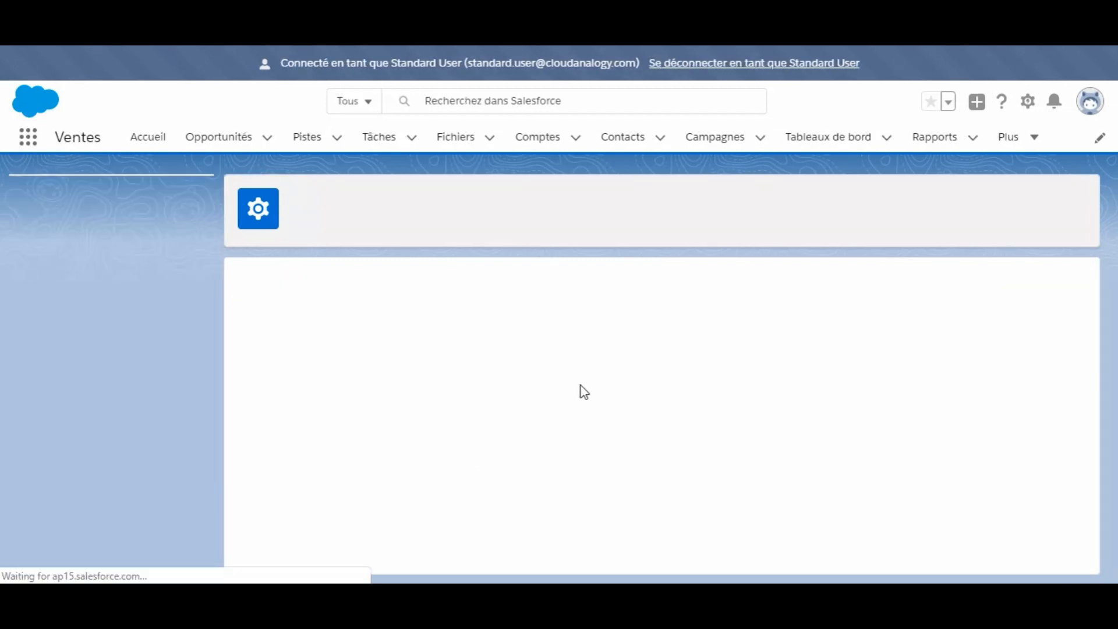
# Open the details of the Test Account record from the recently viewed accounts.
pyautogui.click(530, 145)
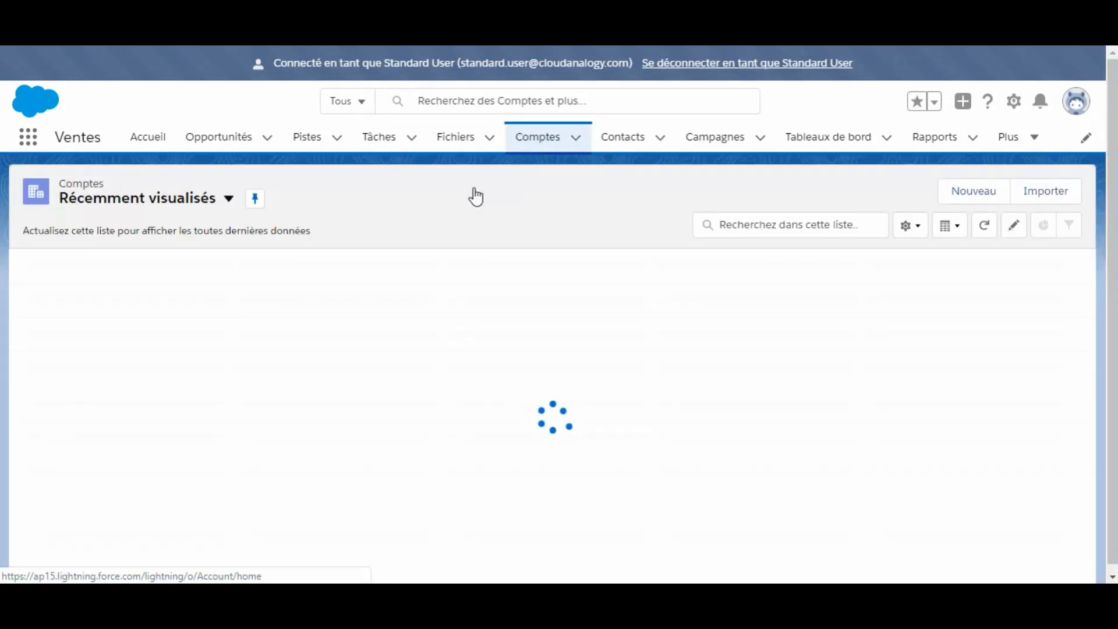
pyautogui.click(118, 288)
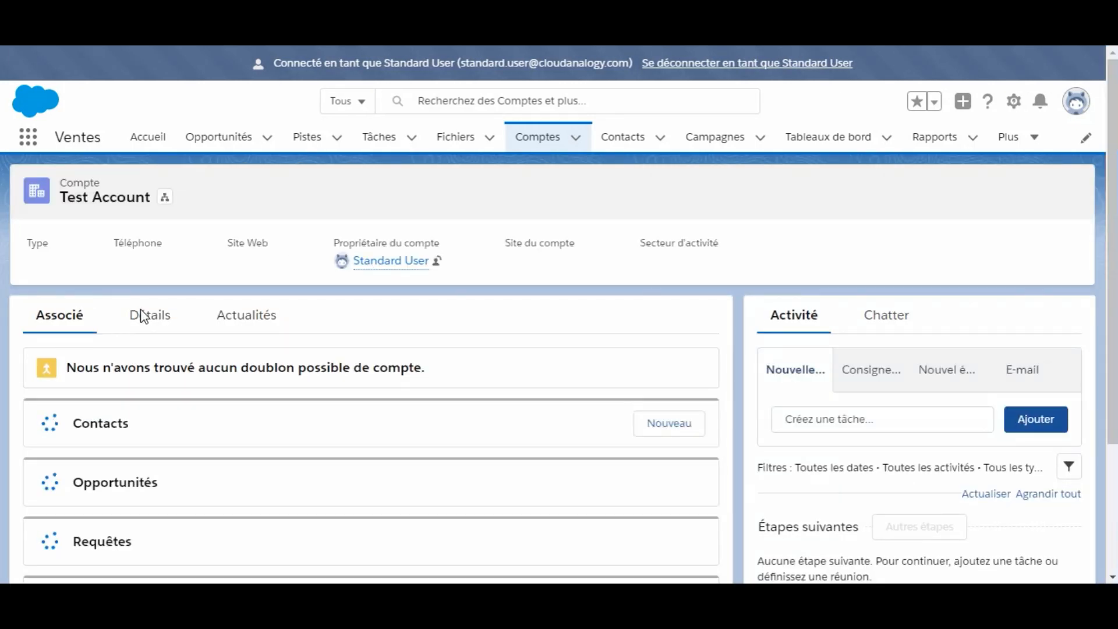
pyautogui.click(141, 313)
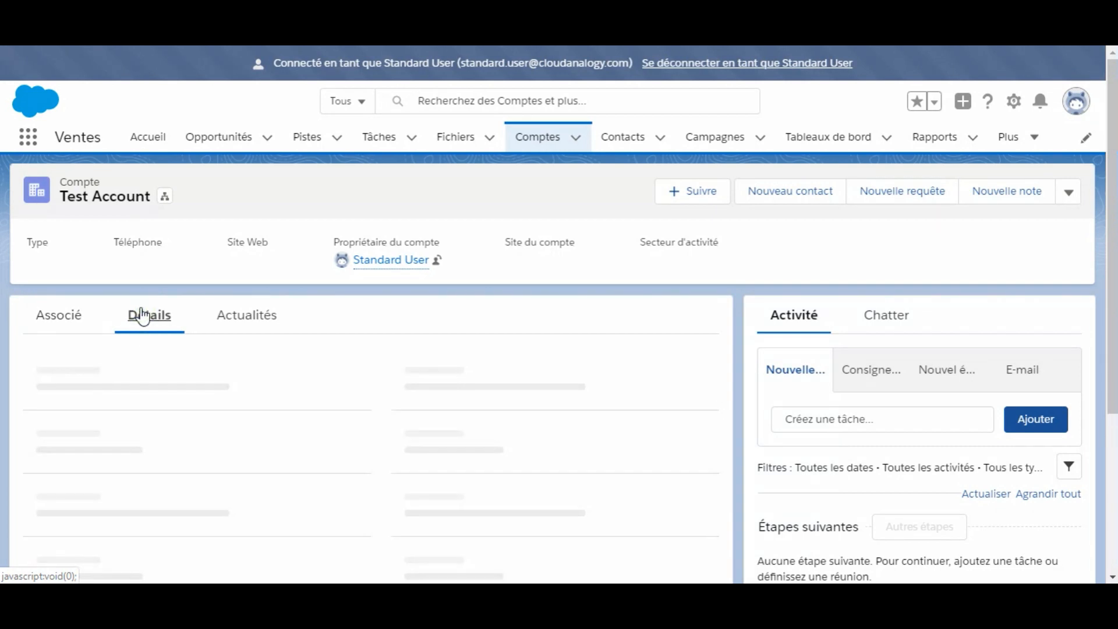
# Open Test Account's Decision field for editing and examine its French picklist values without changing the selection.
pyautogui.scroll(-5, 275, 492)
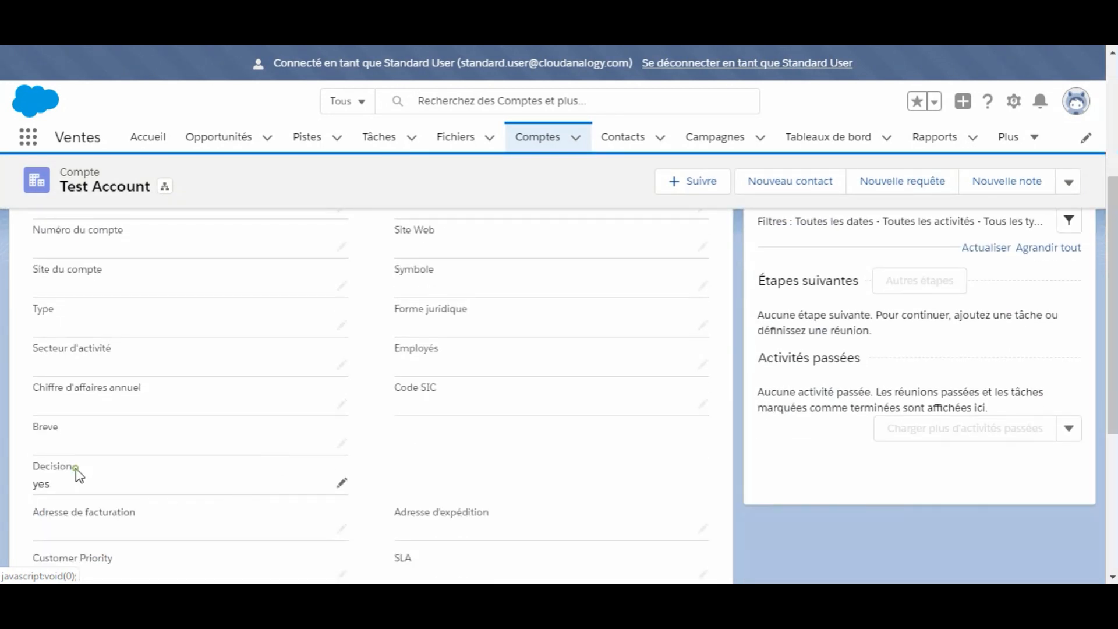
pyautogui.moveTo(76, 468); pyautogui.dragTo(33, 472)
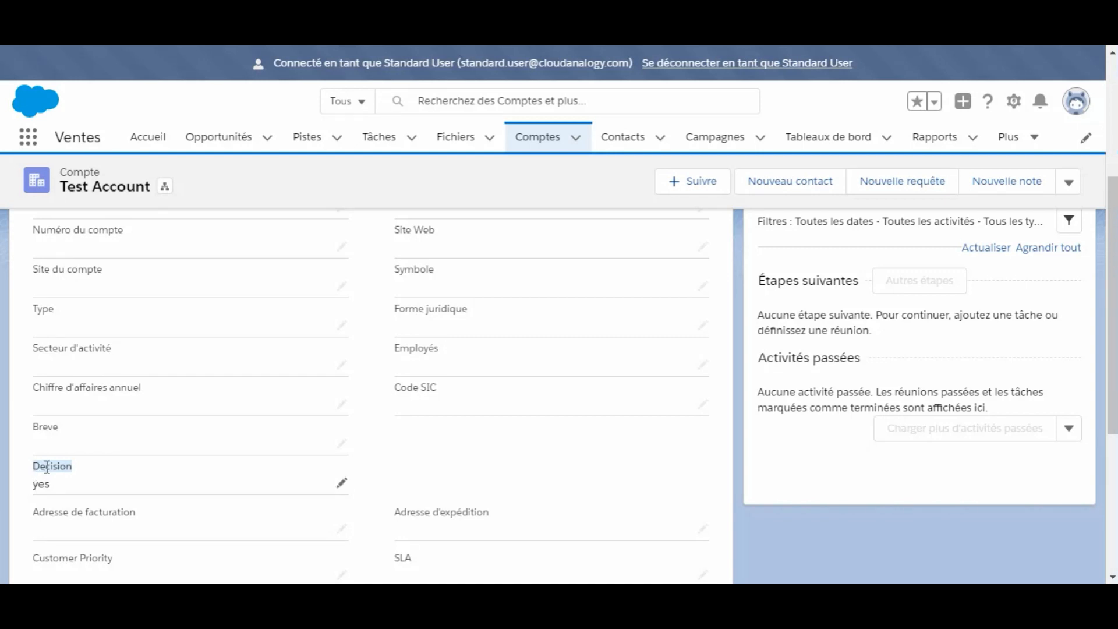
pyautogui.click(46, 468)
pyautogui.doubleClick(47, 468)
pyautogui.click(75, 479)
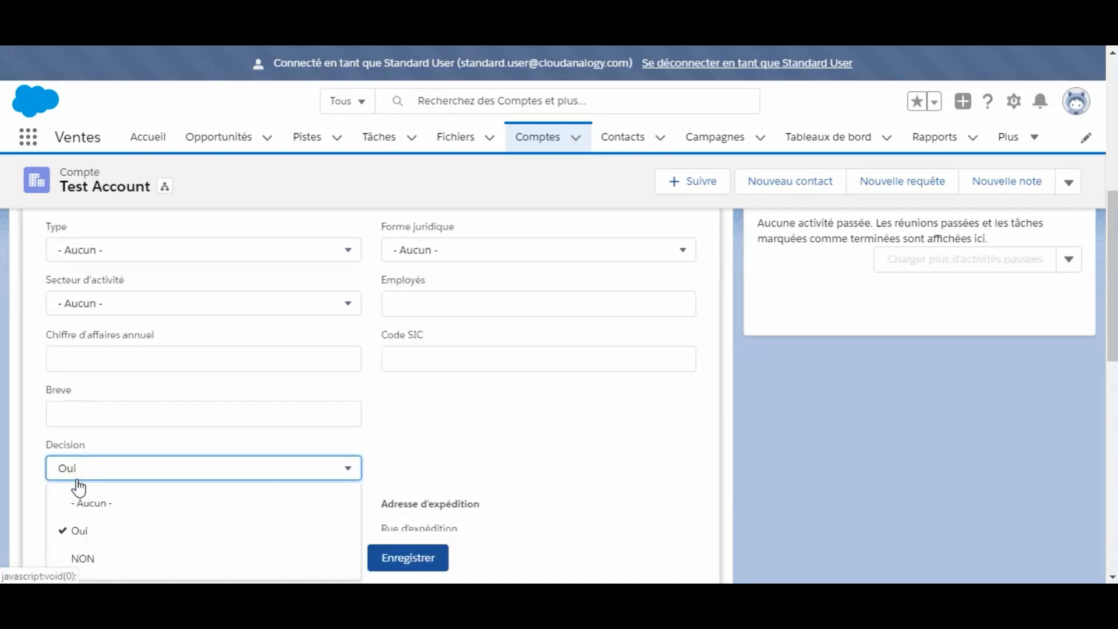
pyautogui.scroll(-1, 110, 536)
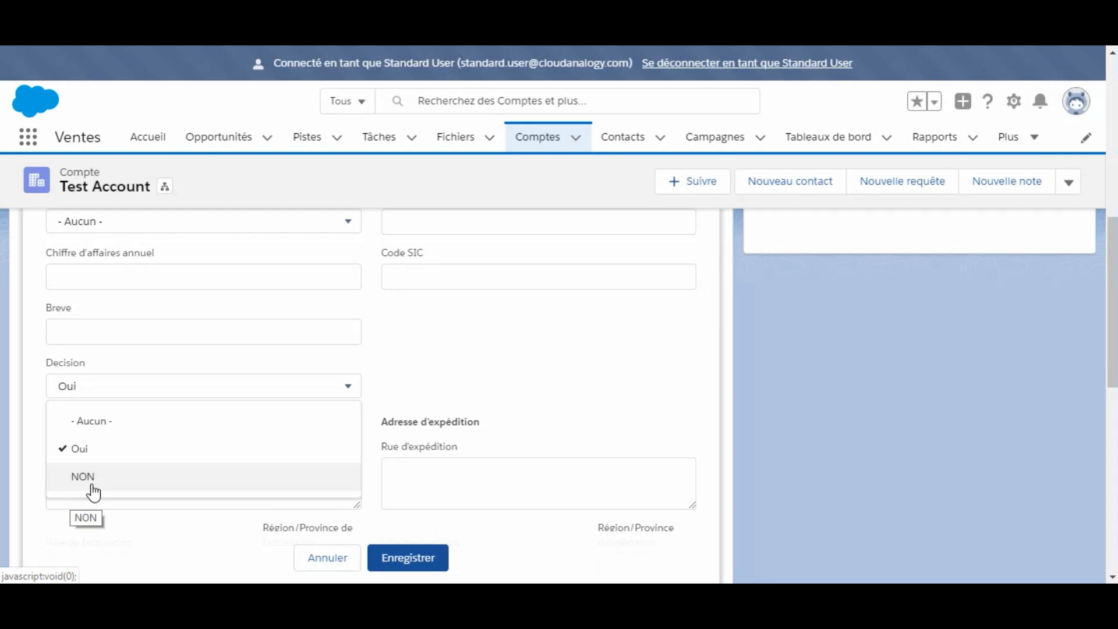
pyautogui.click(528, 410)
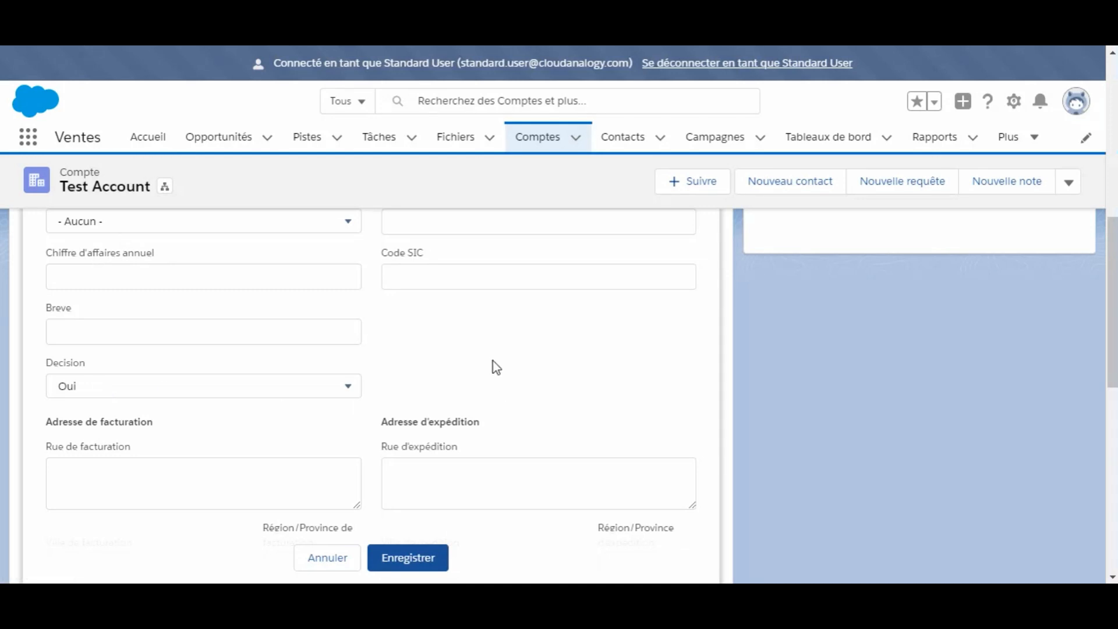
pyautogui.scroll(10, 565, 407)
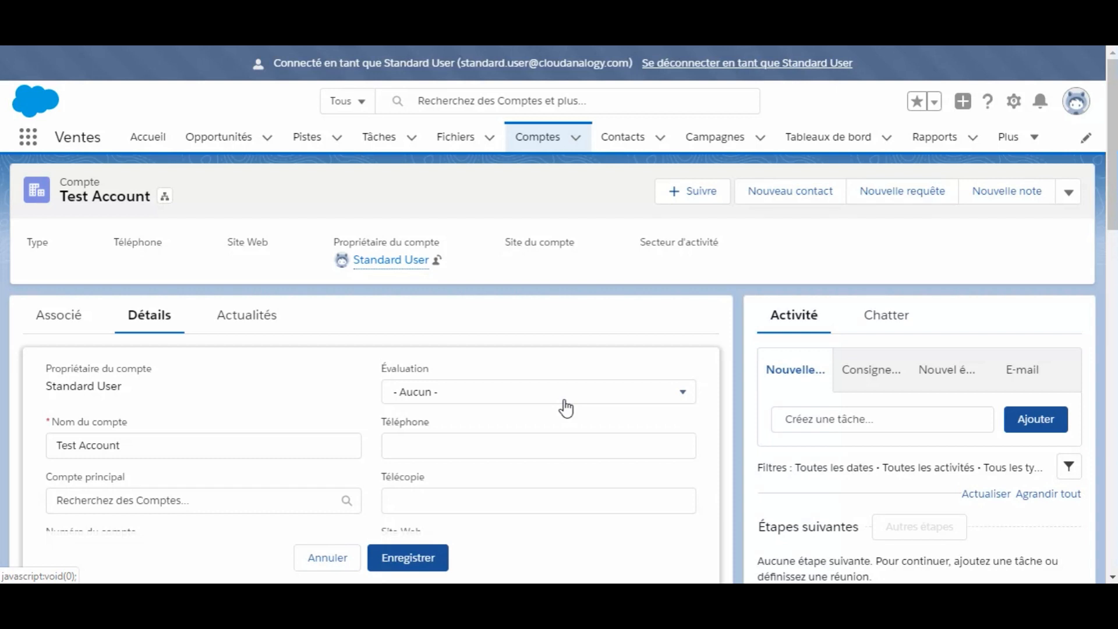
# Start a new account from the accounts list and enter Test1 as its name.
pyautogui.click(529, 142)
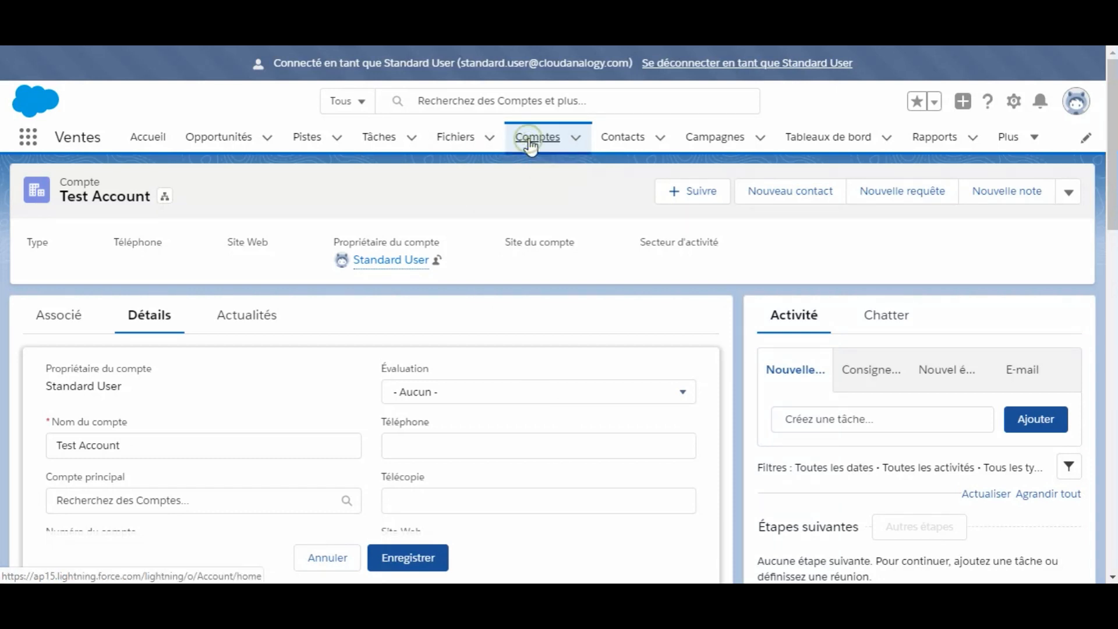
pyautogui.click(981, 192)
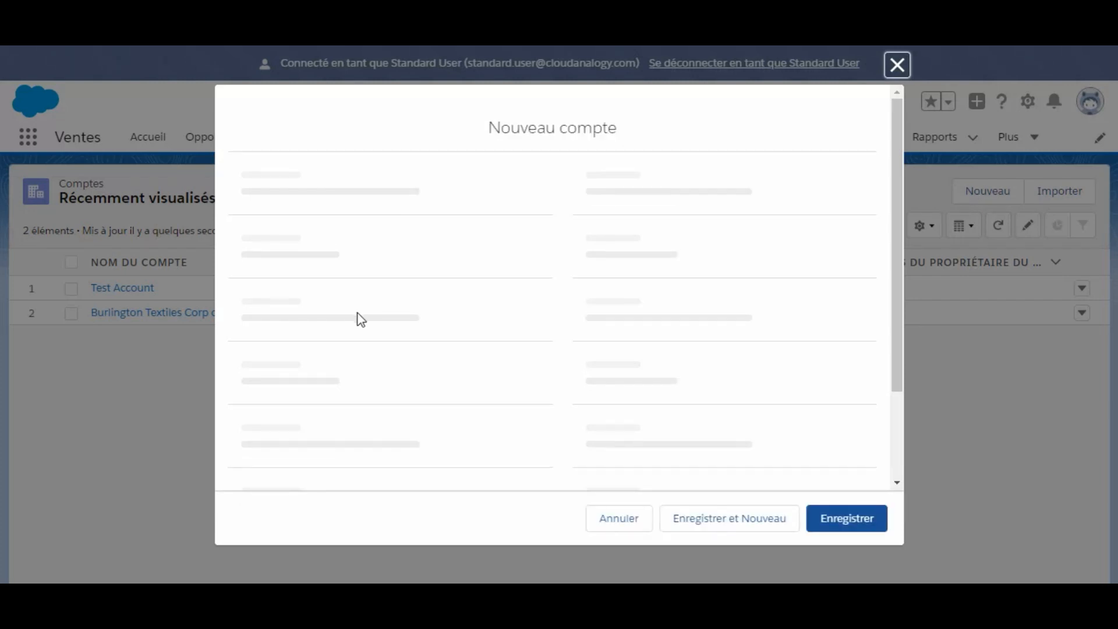
pyautogui.click(325, 263)
pyautogui.write('Test1')
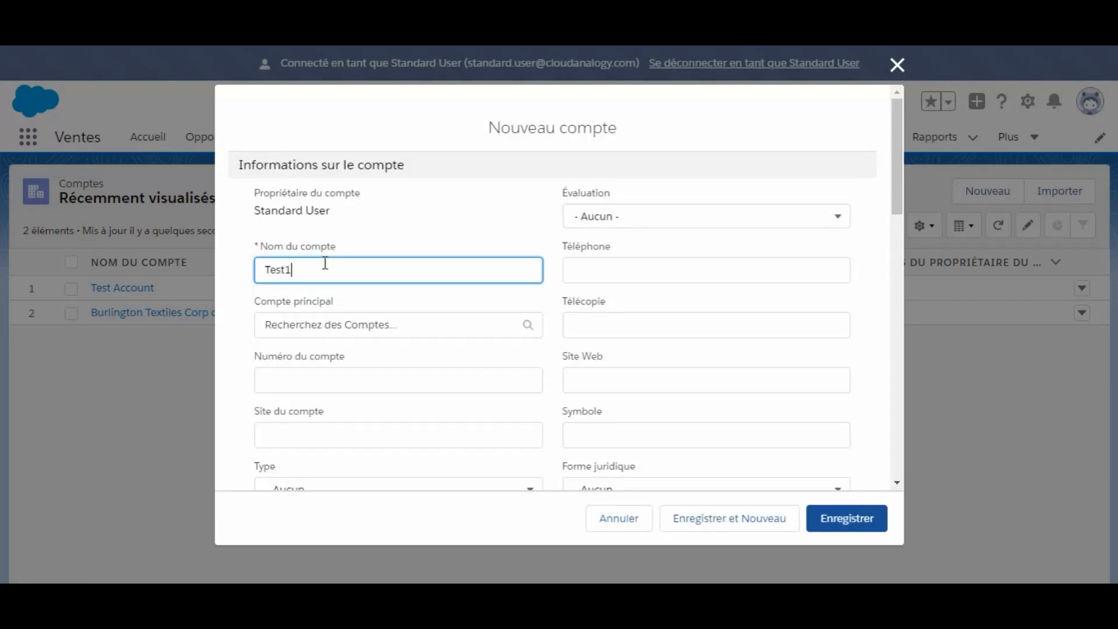
# Examine the French options of the Decision picklist in the new account form.
pyautogui.scroll(-3, 401, 415)
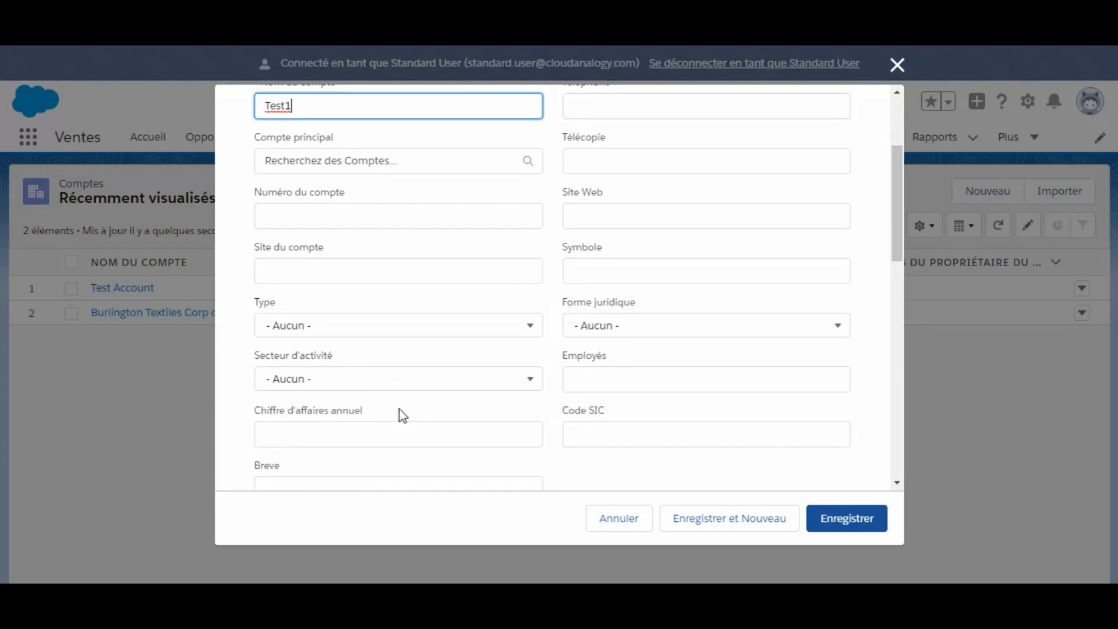
pyautogui.scroll(-3, 401, 414)
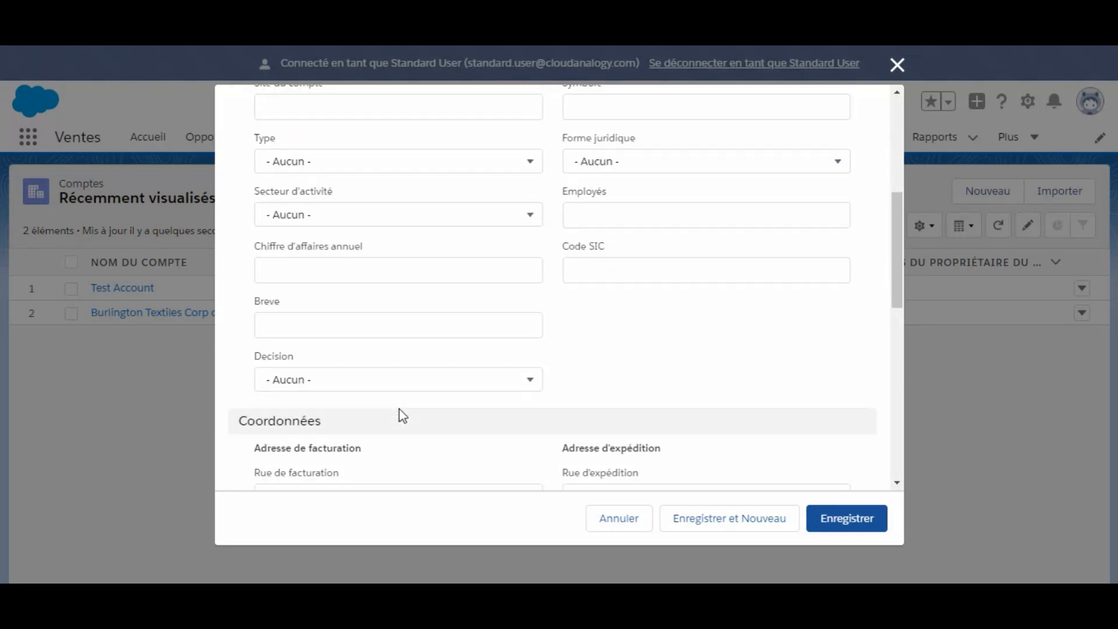
pyautogui.doubleClick(295, 357)
pyautogui.click(286, 390)
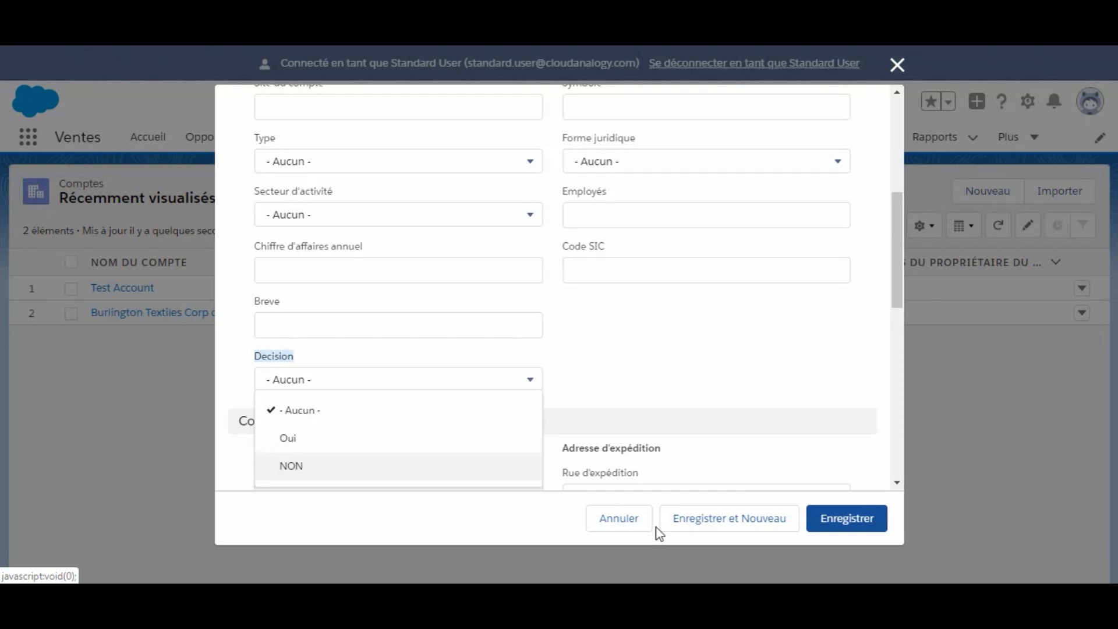
pyautogui.click(757, 356)
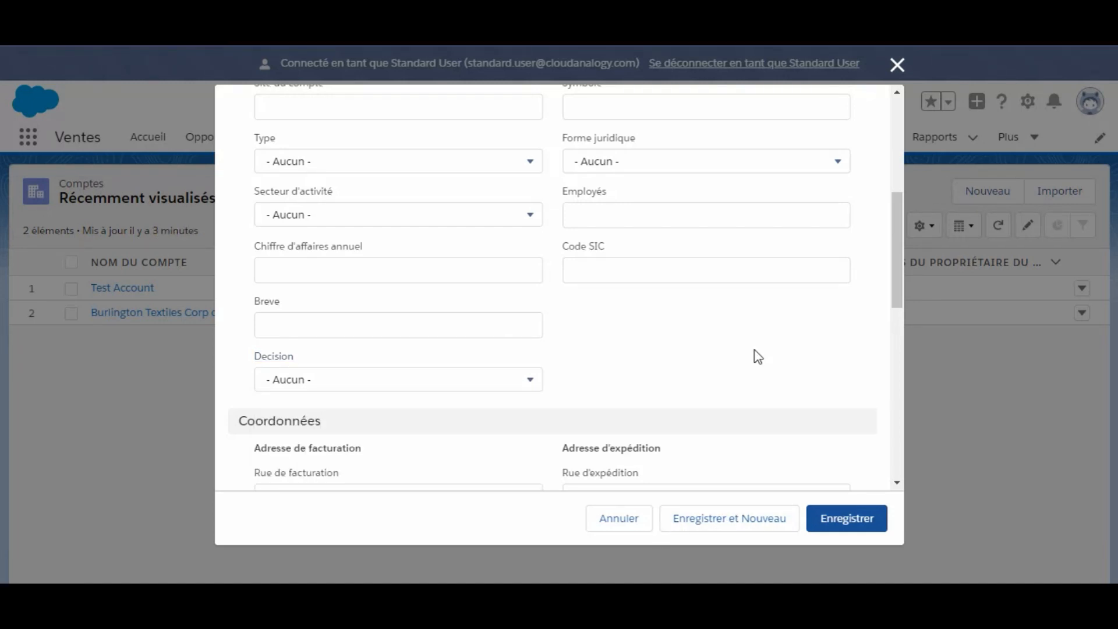